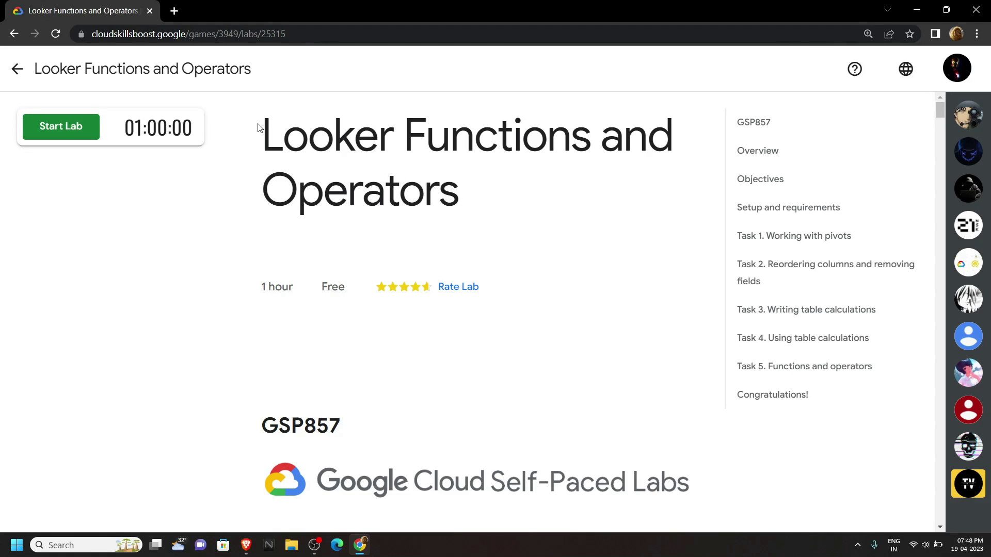
Start the lab, copy the username, and open the Looker link in an incognito window
drag(259, 128, 486, 199)
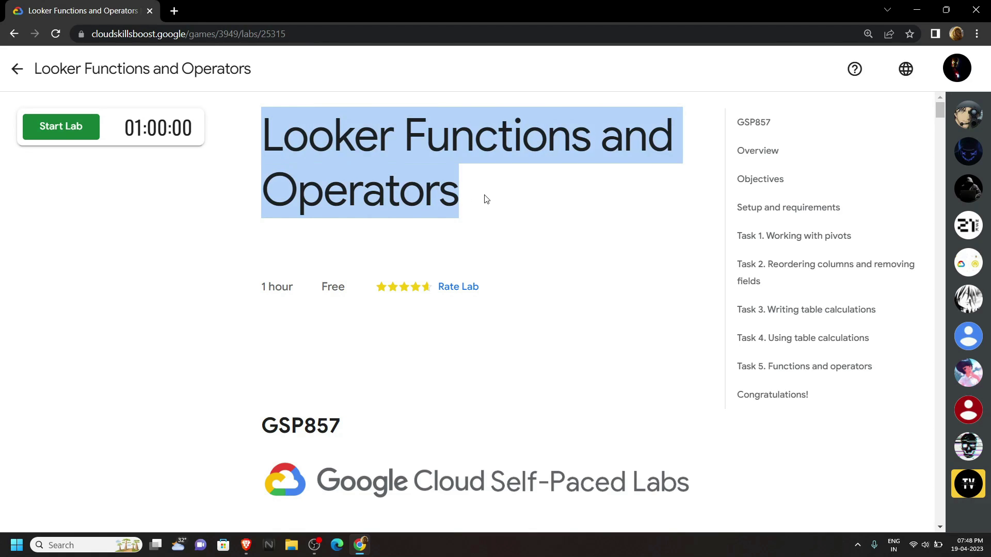
click(78, 129)
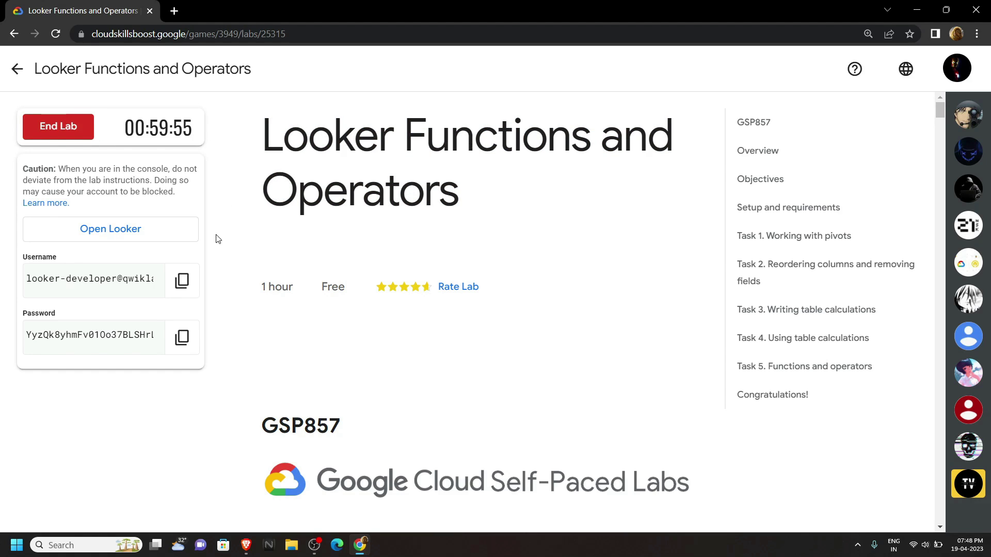
click(182, 280)
right_click(157, 221)
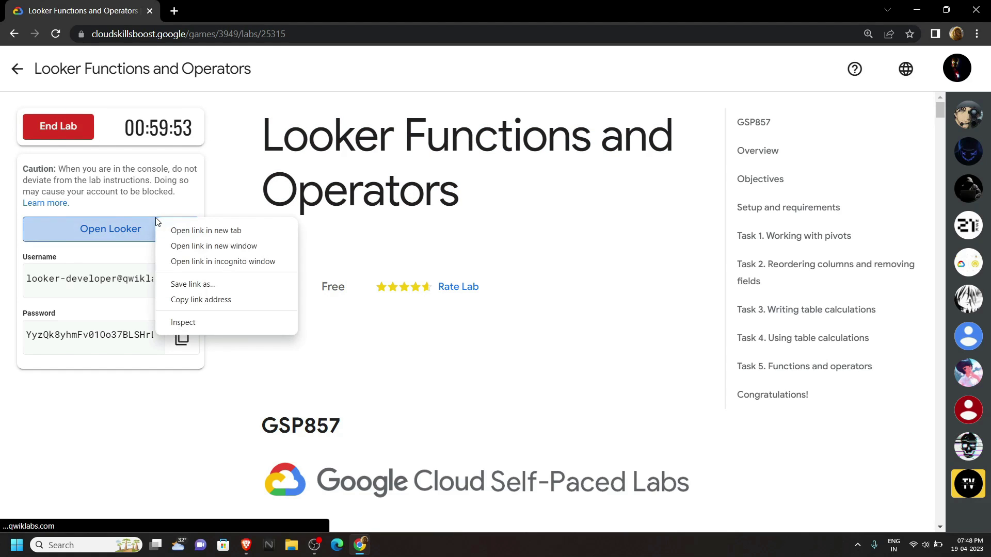
click(191, 262)
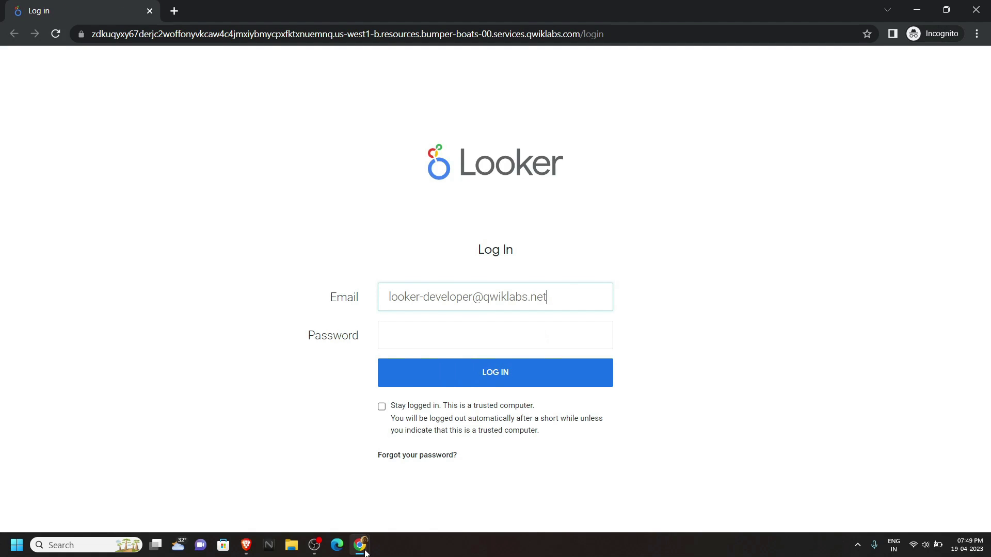
Sign in to Looker with the lab's username and password
mouse_move(363, 548)
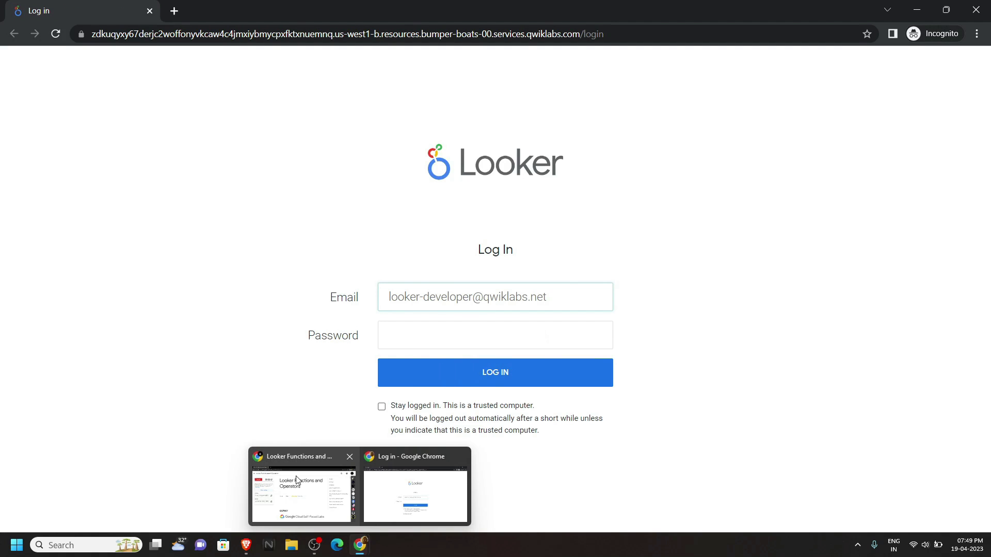
click(300, 485)
click(182, 337)
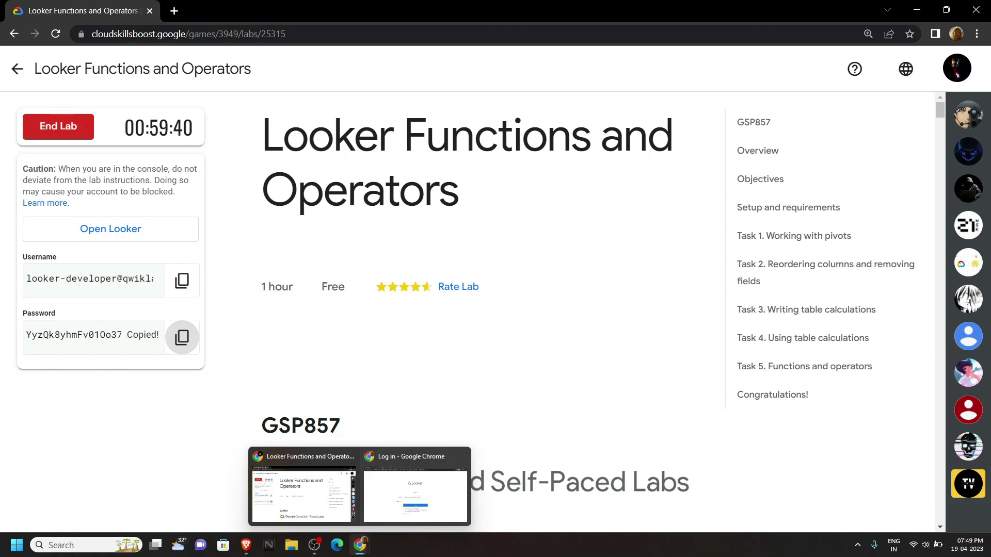
click(475, 490)
click(457, 381)
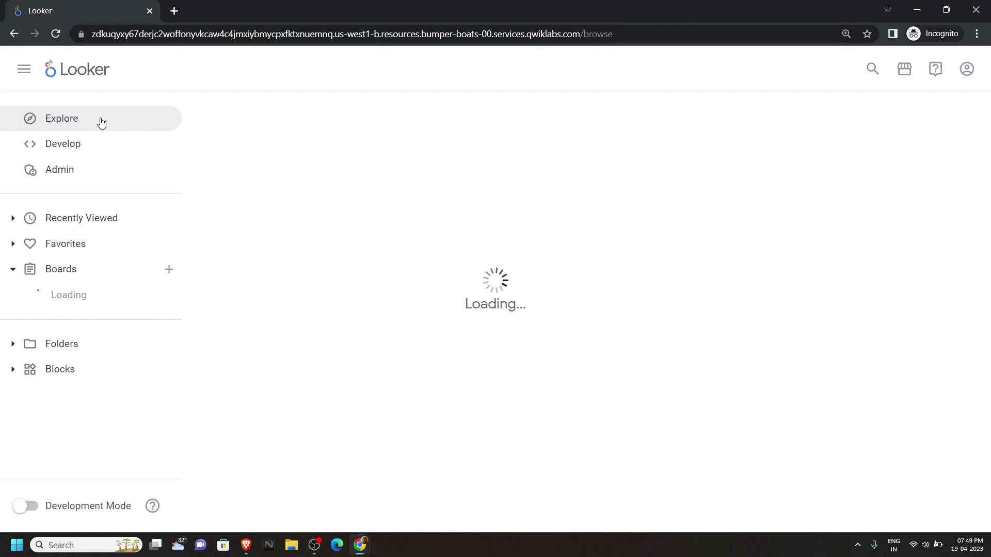
Open the Flights explore and add the Count measure and Depart Week dimension
click(82, 121)
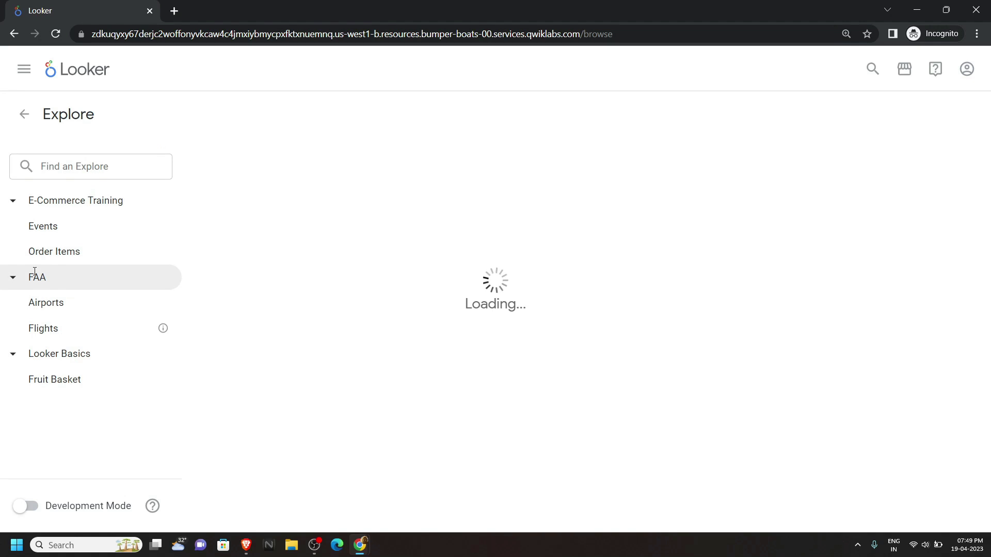
click(75, 336)
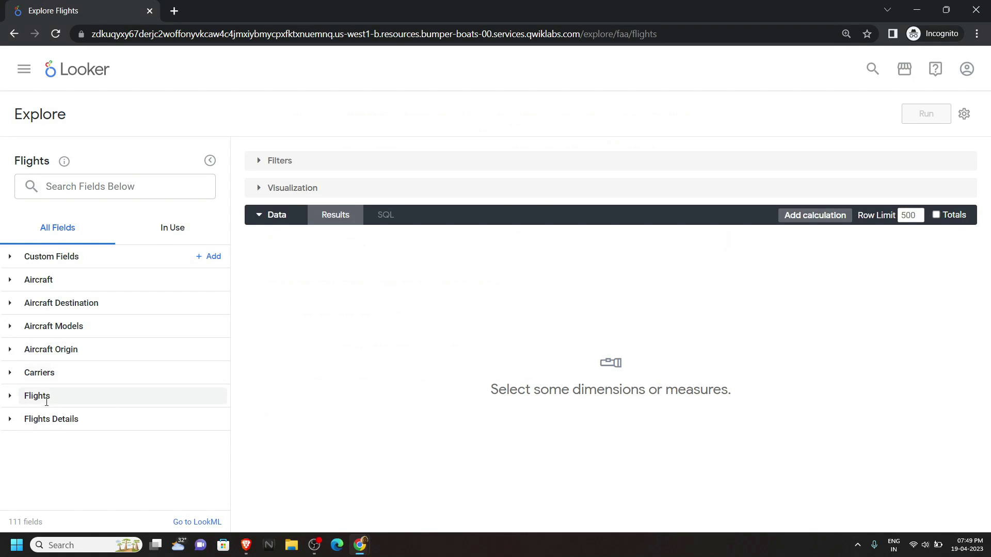
click(9, 402)
scroll(36, 404, down, 4)
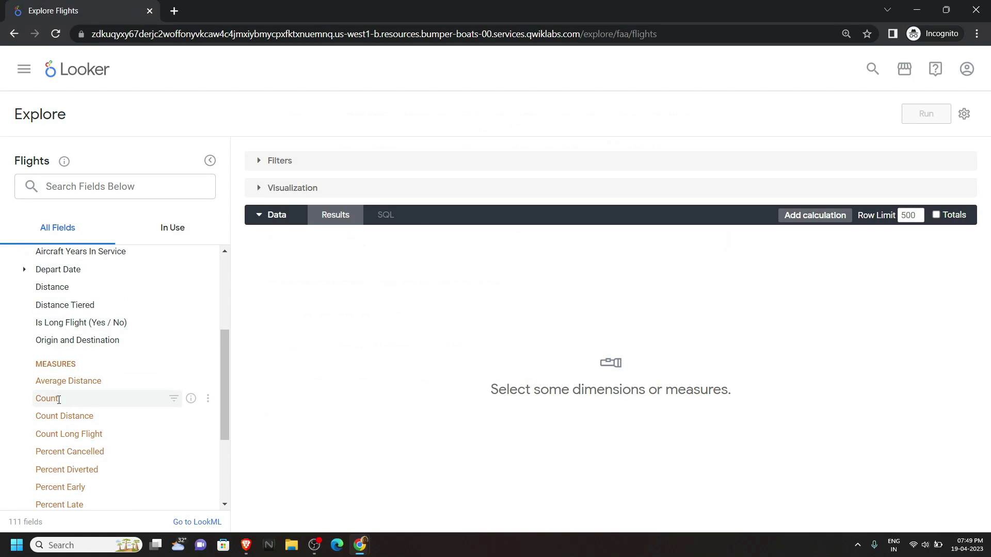
click(47, 399)
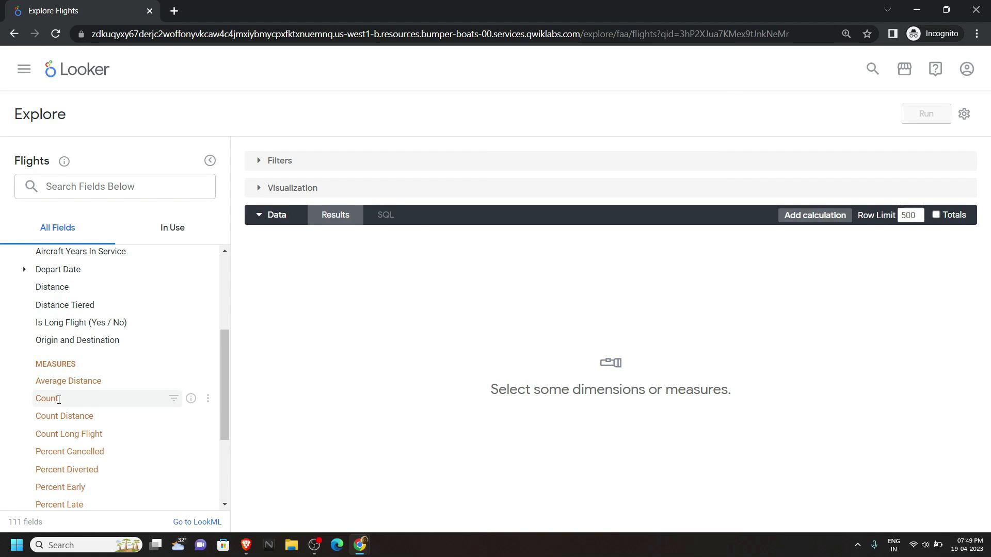
click(67, 270)
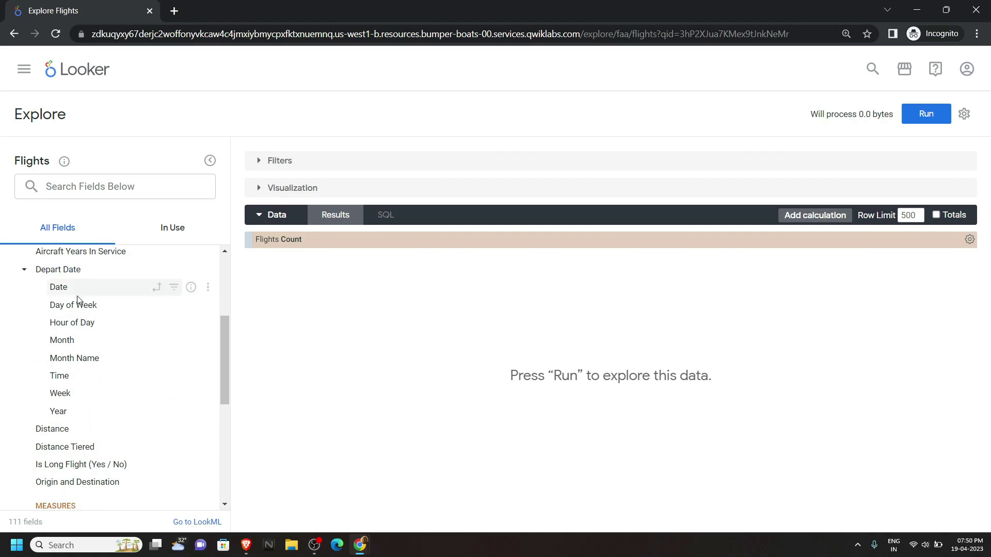
click(81, 397)
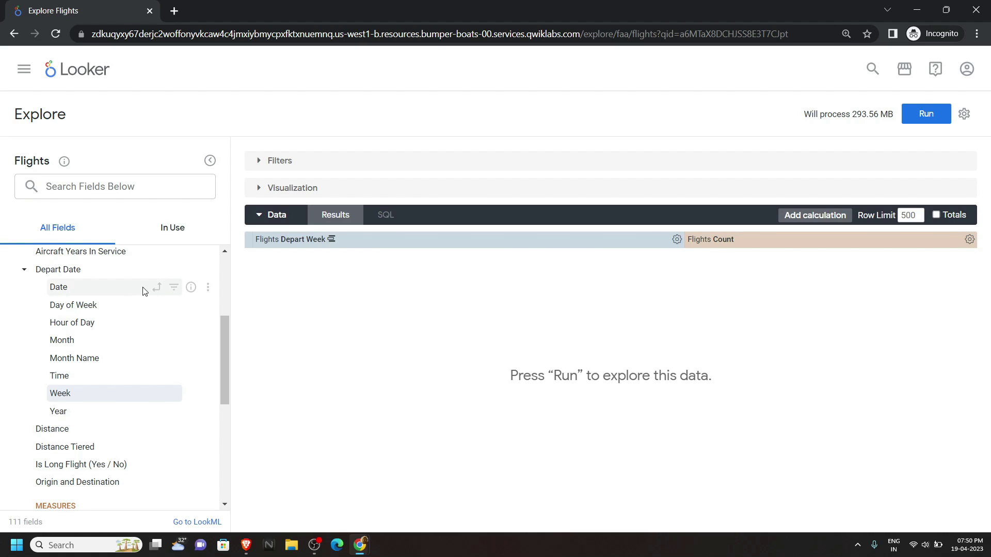
Filter Depart Date to 'is in the year' 2003 and run the query
click(174, 286)
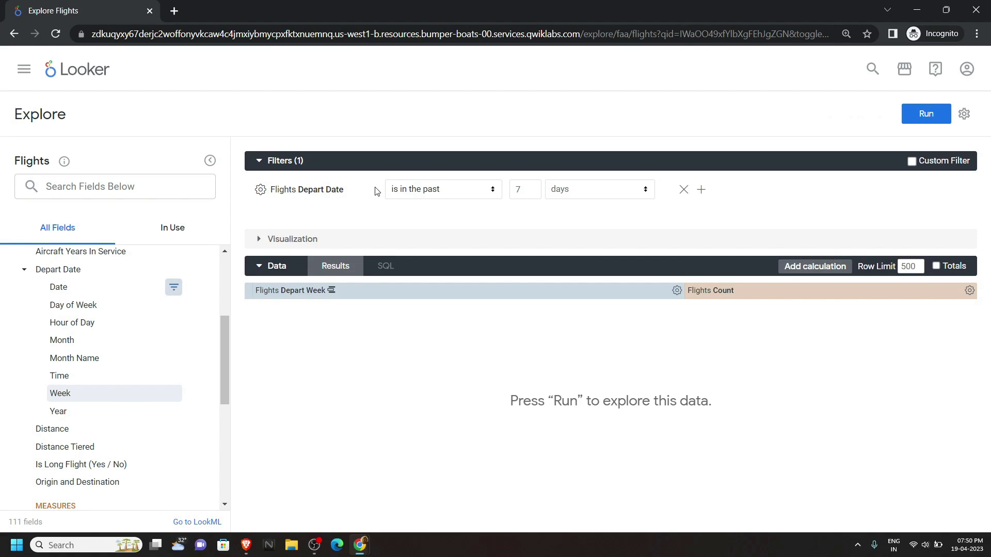
click(413, 192)
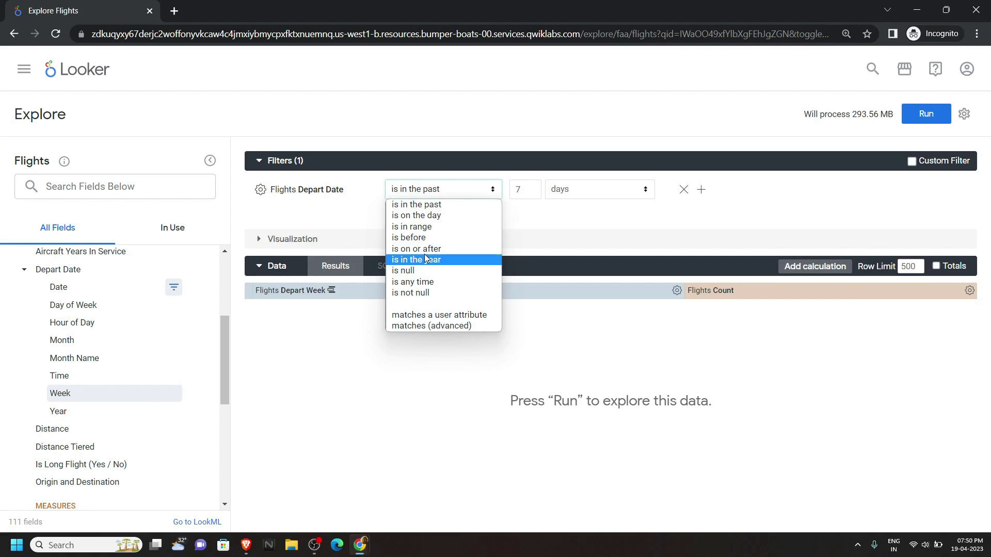
click(448, 260)
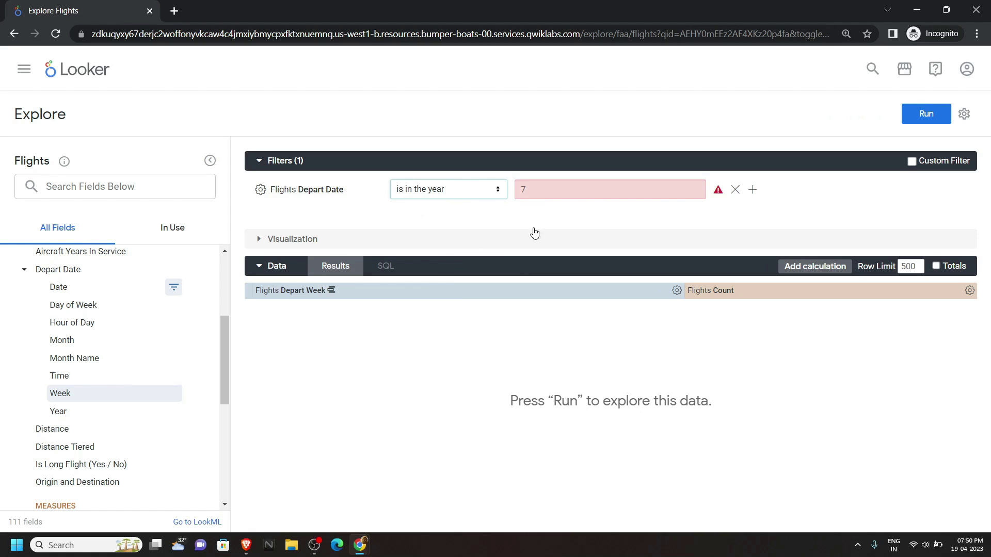
click(536, 193)
key(BackSpace)
text(2)
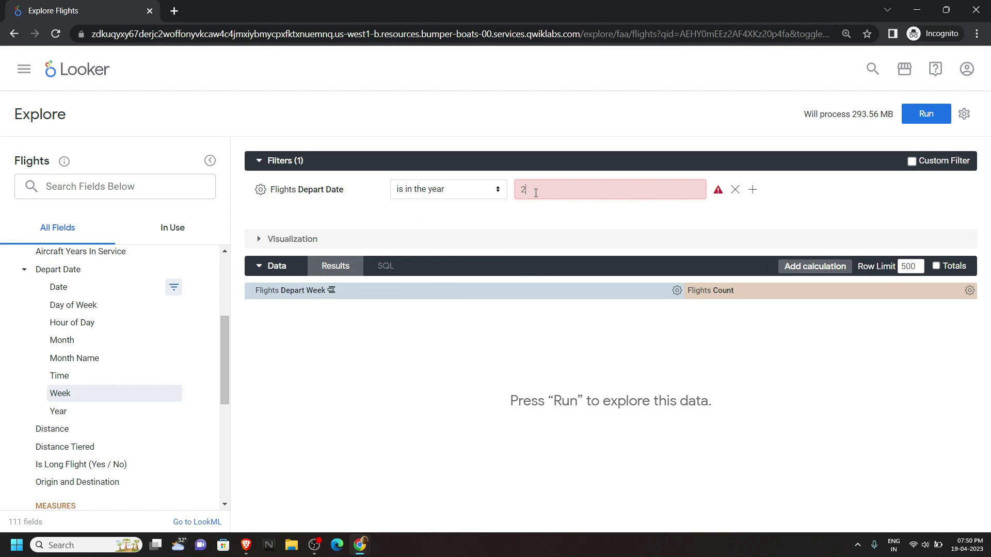
text(003)
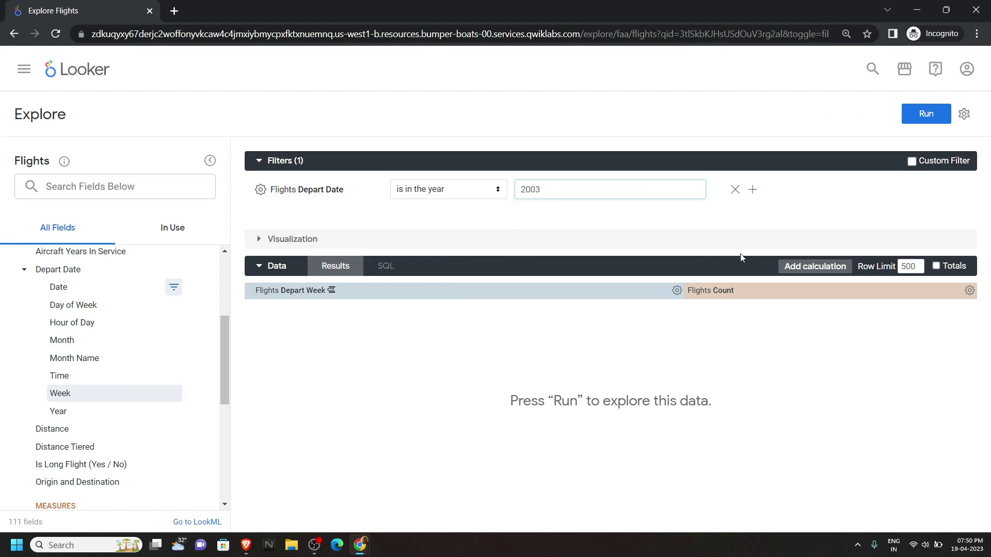
click(926, 114)
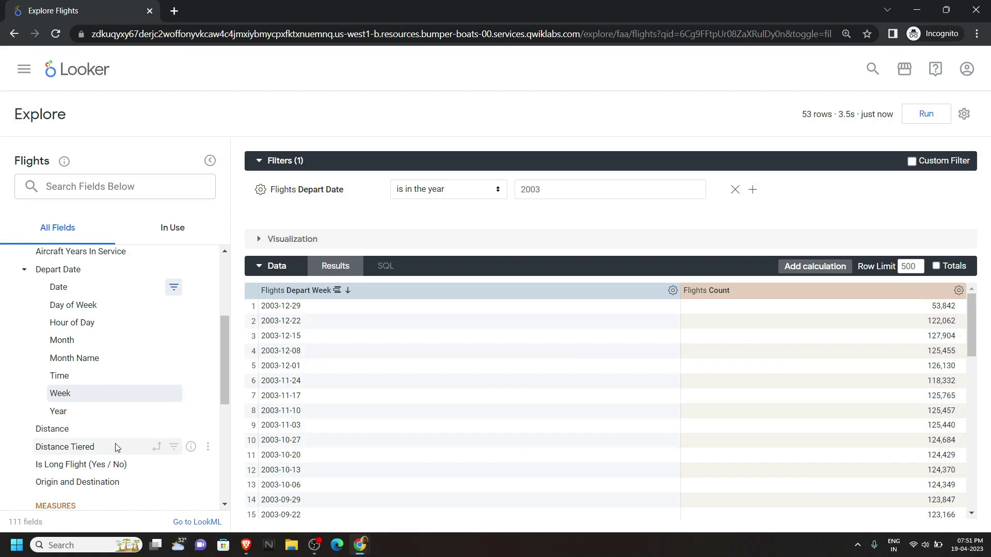
Pivot the results on Distance Tiered and rerun the query
click(158, 447)
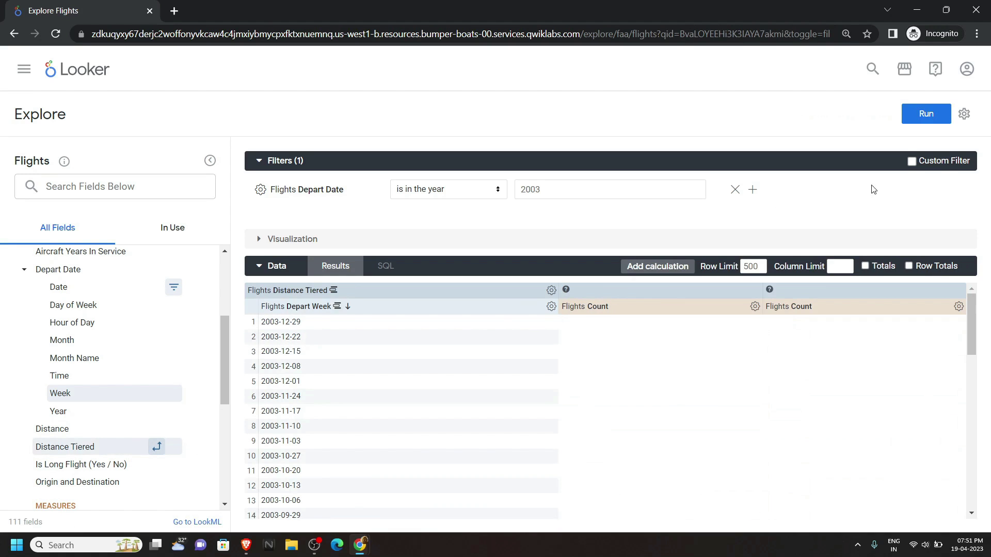
click(929, 121)
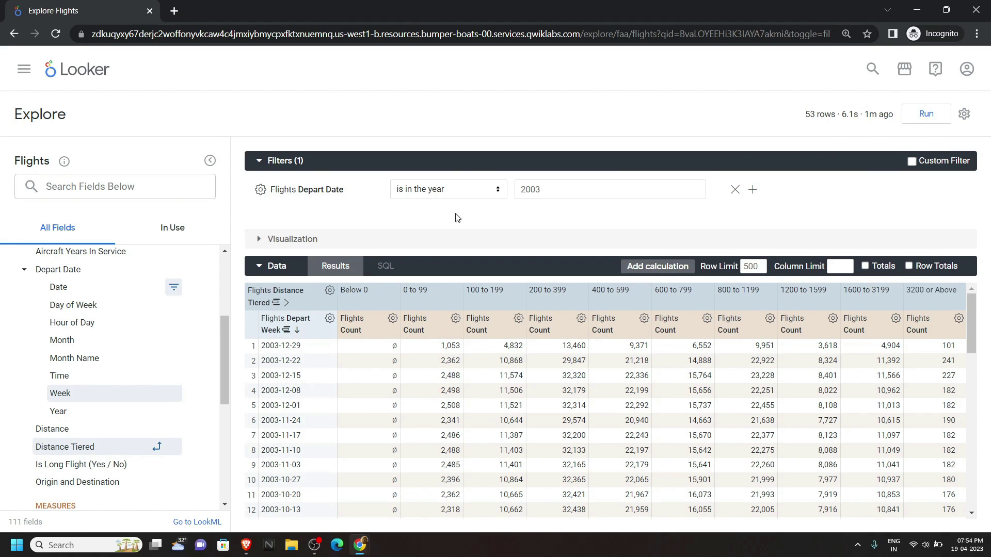
click(292, 239)
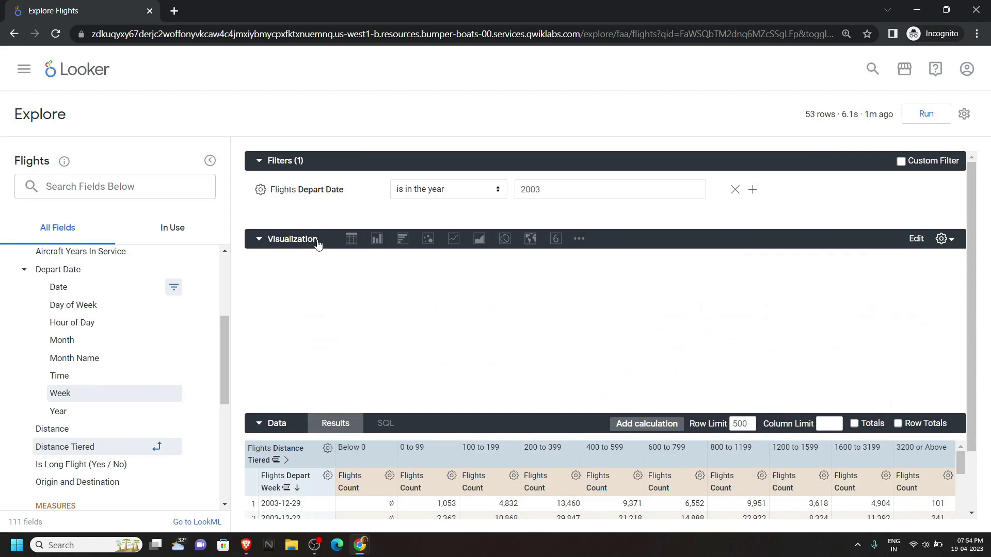
Switch the visualization to a line chart with the legend aligned Left
click(453, 240)
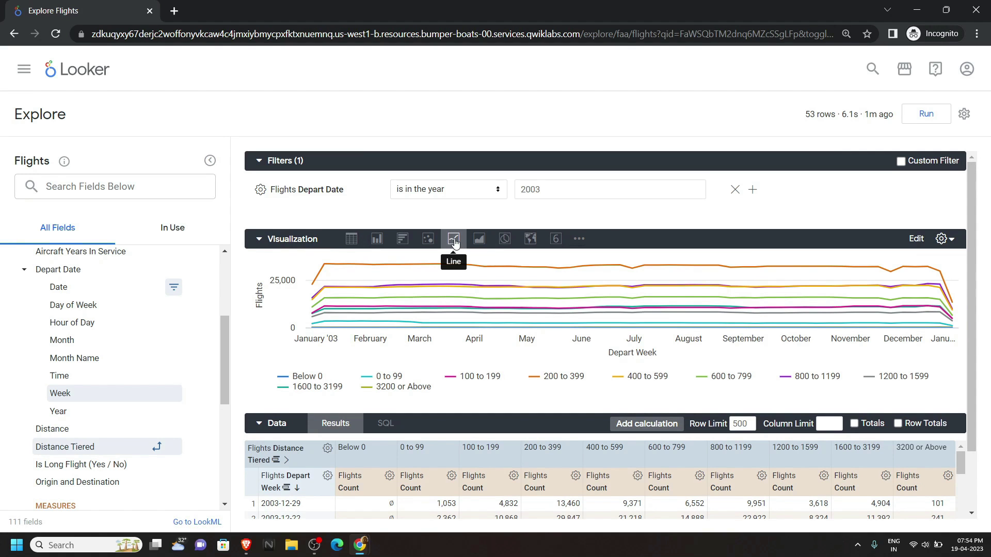
click(944, 240)
scroll(853, 299, down, 5)
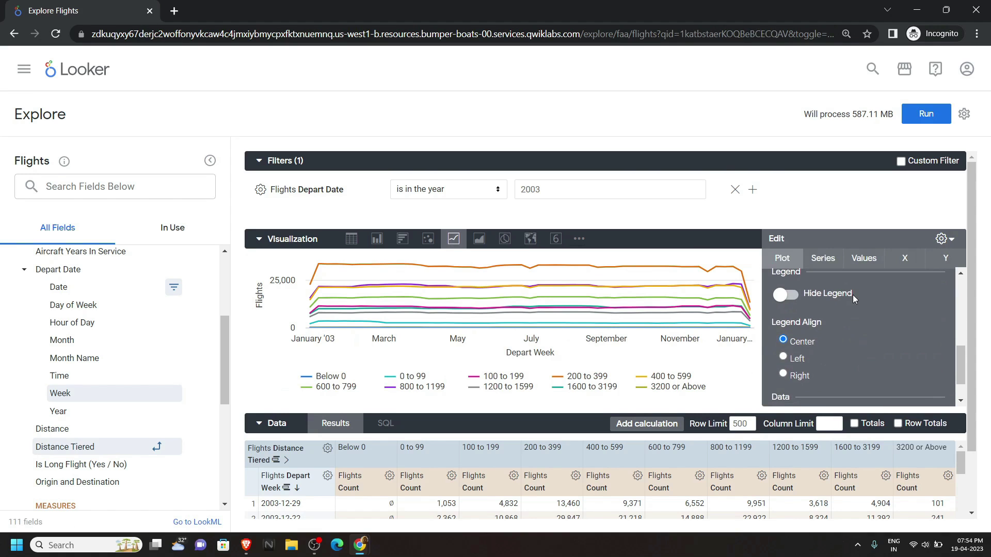
drag(769, 326, 832, 318)
click(783, 358)
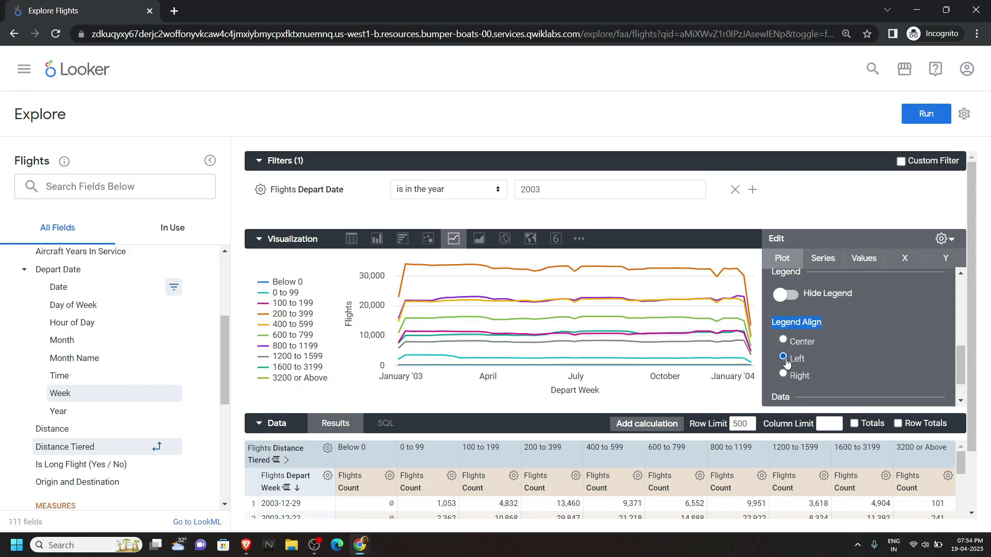
click(944, 239)
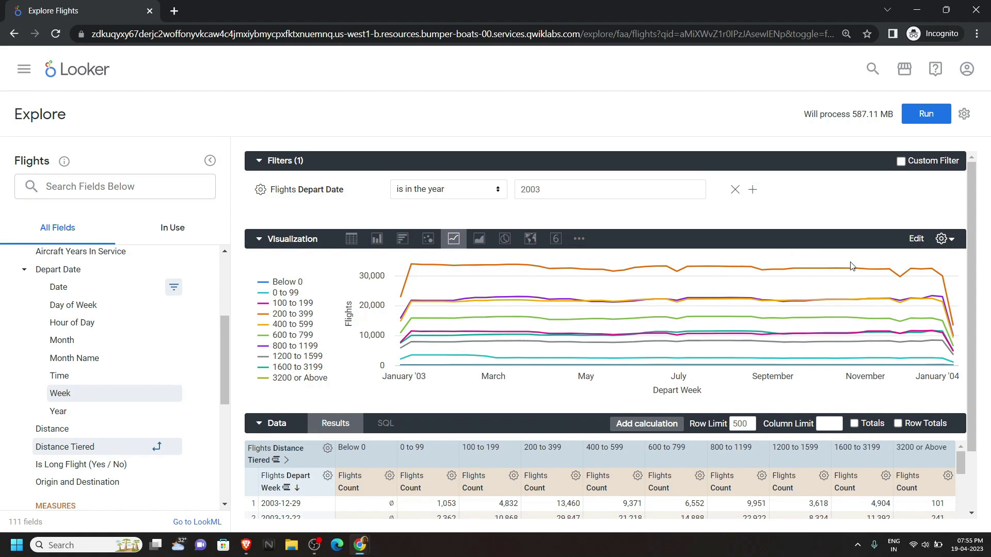
click(964, 115)
Save the explore as a Look titled 'Flight Count by Departure Week and Distance Tier'
mouse_move(931, 151)
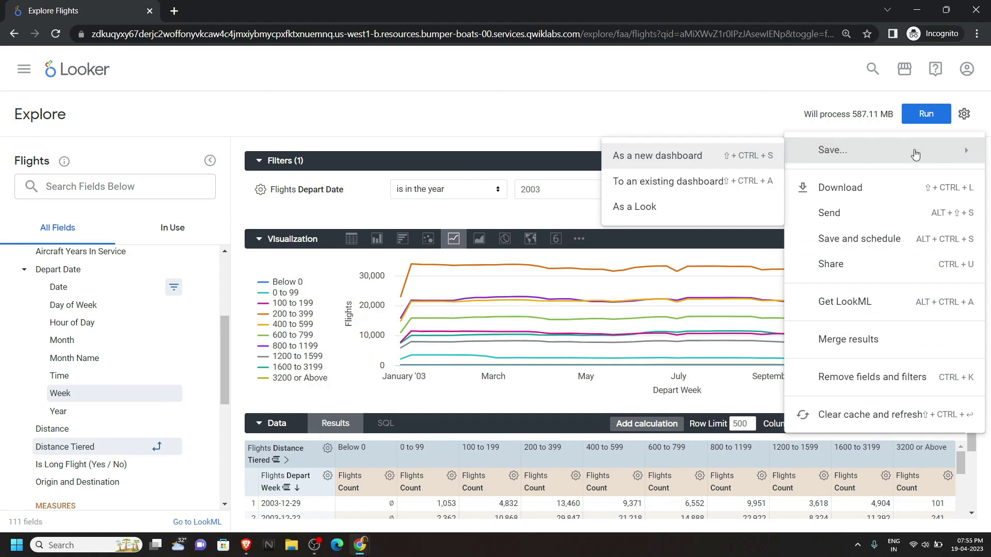
click(733, 219)
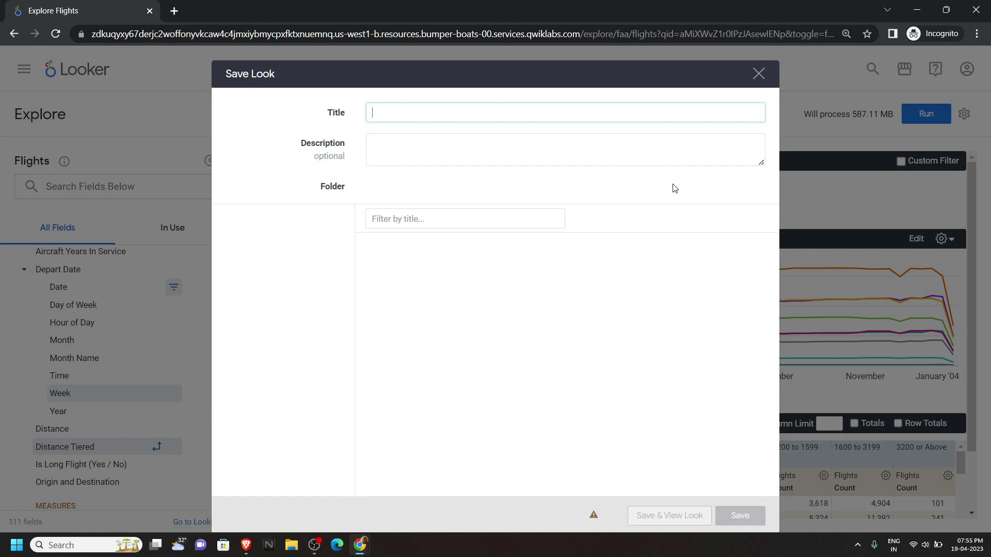
mouse_move(364, 551)
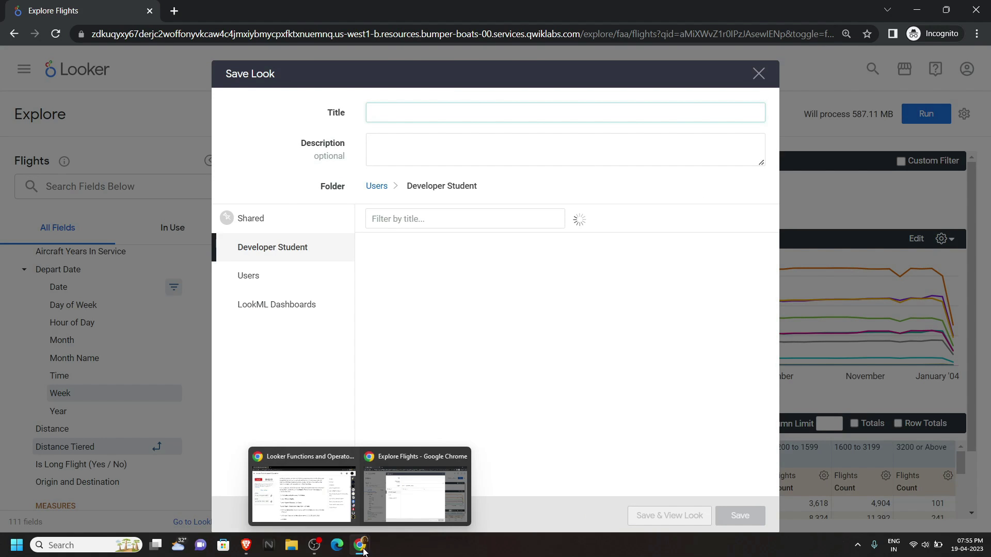
click(332, 522)
scroll(403, 401, down, 12)
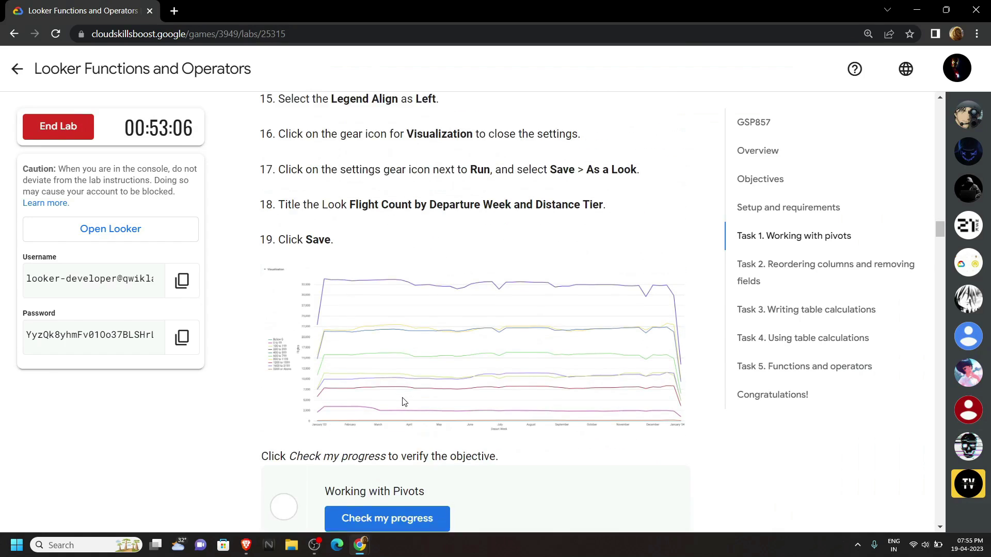
scroll(404, 401, up, 3)
scroll(346, 347, down, 3)
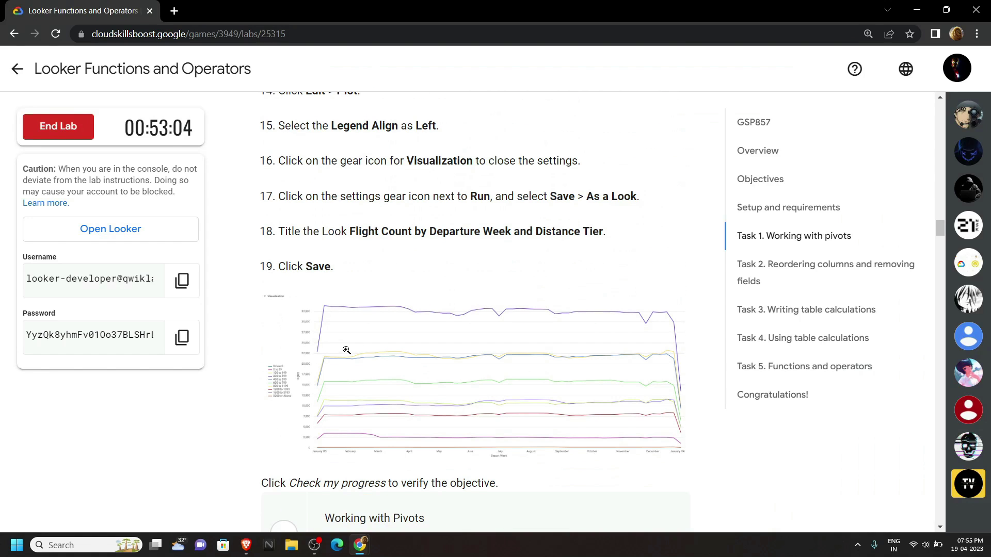
drag(351, 235, 603, 232)
key(ctrl+c)
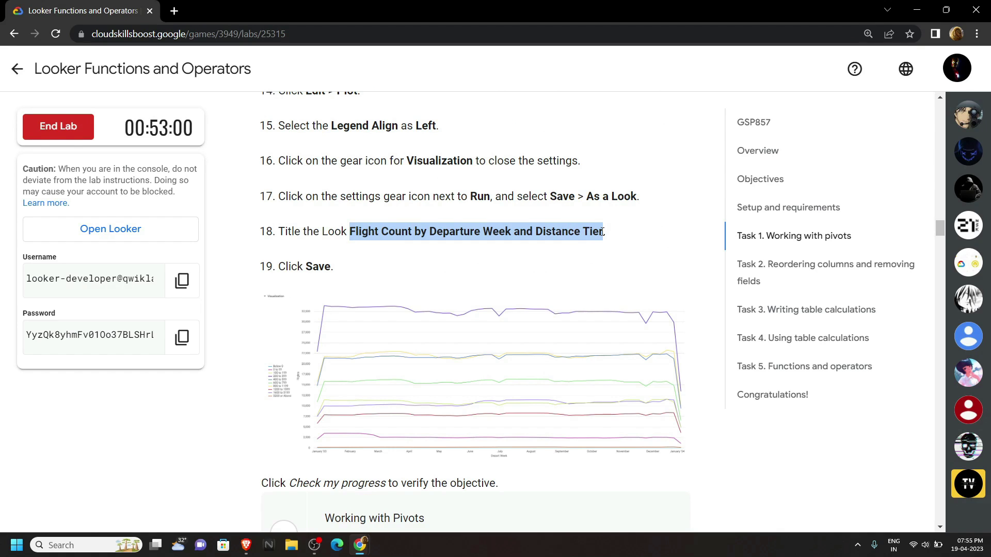
key(alt+Tab)
key(ctrl+v)
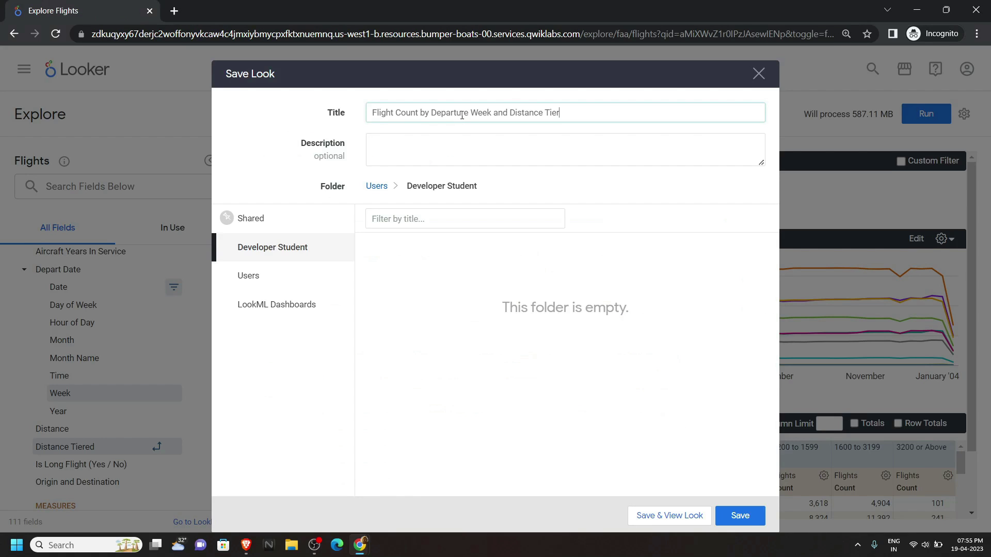
click(735, 518)
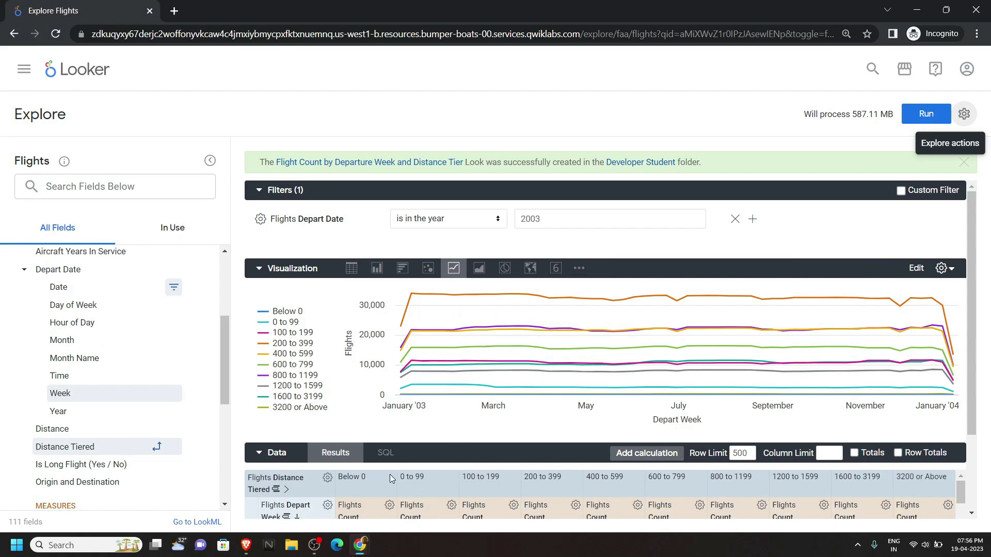
Run Check my progress for the Working with Pivots task in the lab page
mouse_move(360, 545)
click(304, 493)
scroll(530, 174, down, 5)
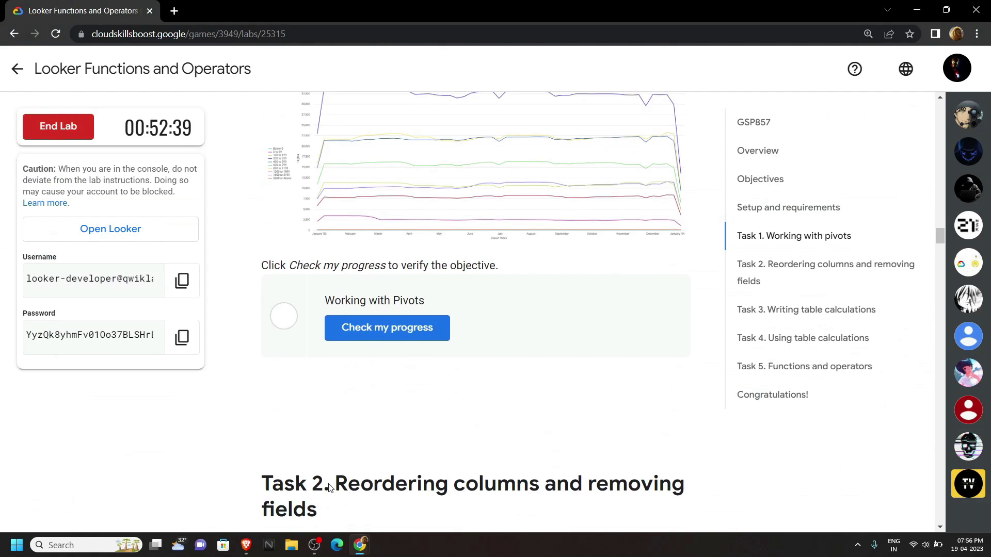
click(435, 298)
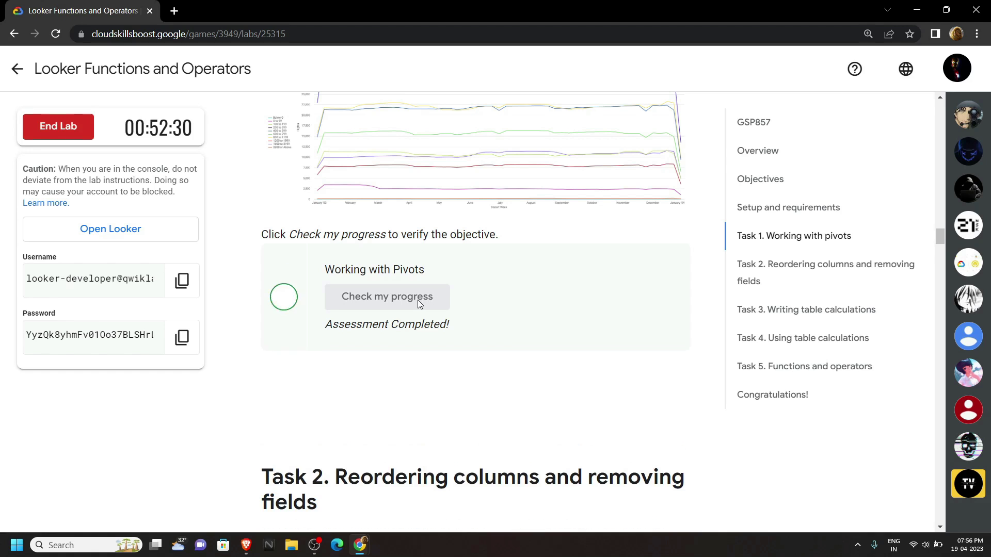
mouse_move(360, 545)
click(413, 485)
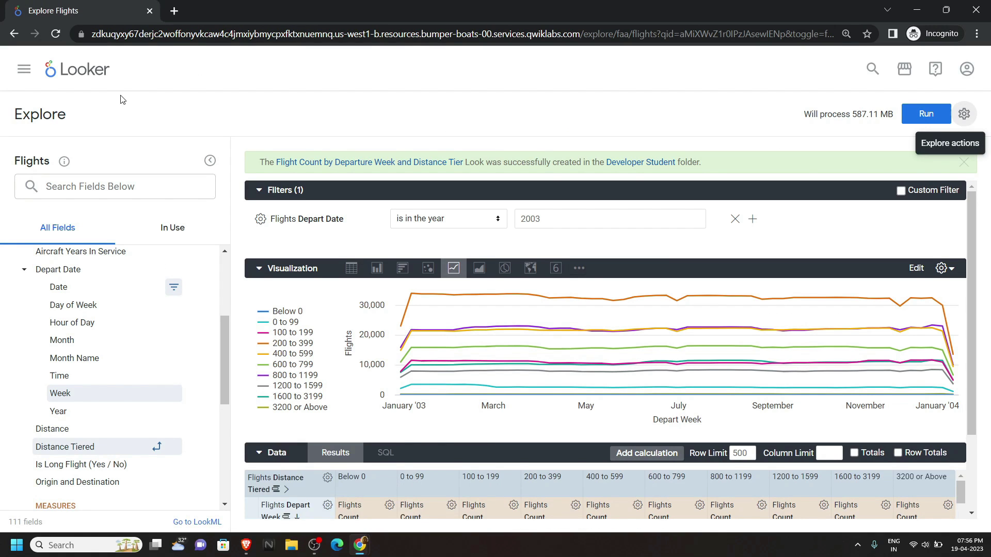
Start a new Flights explore and add the Percent Cancelled measure
click(78, 77)
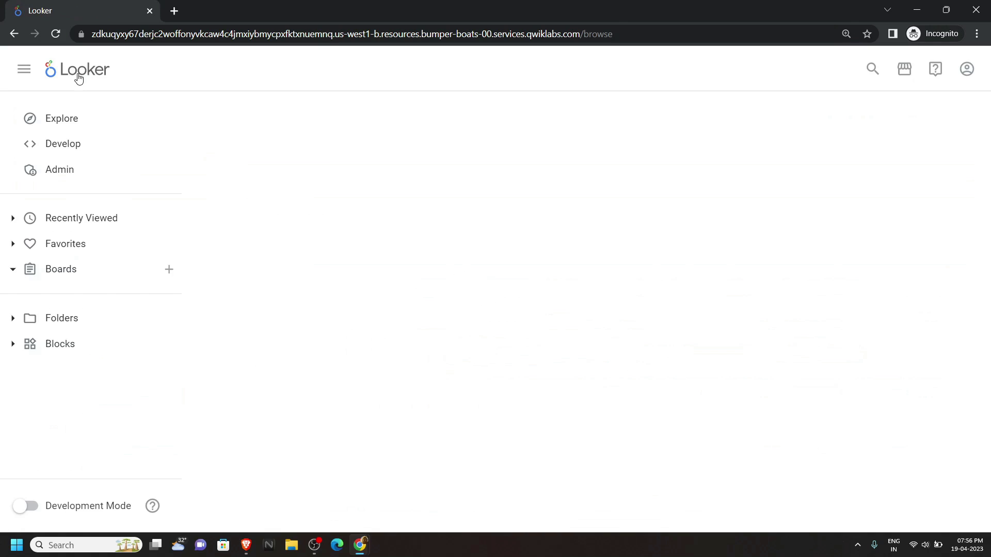
click(62, 120)
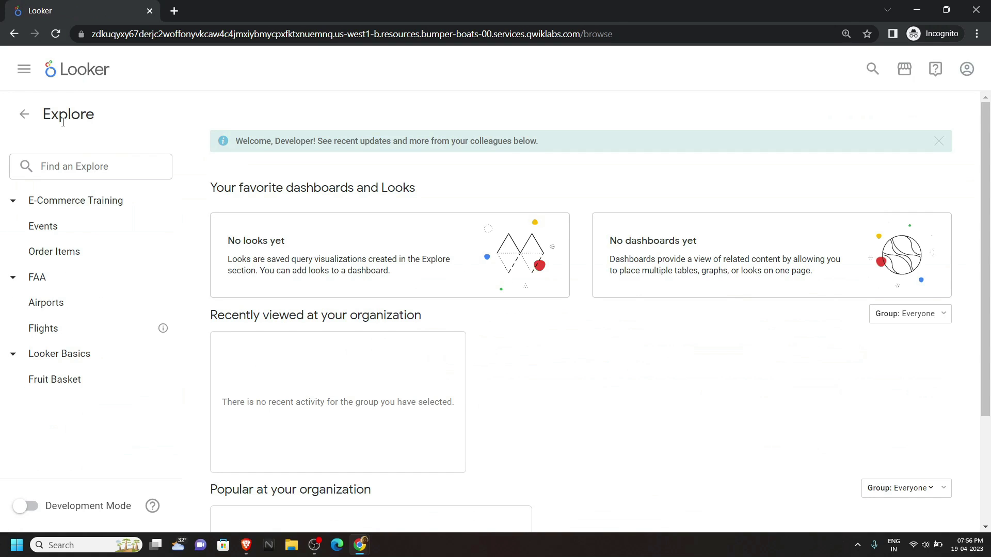
click(78, 326)
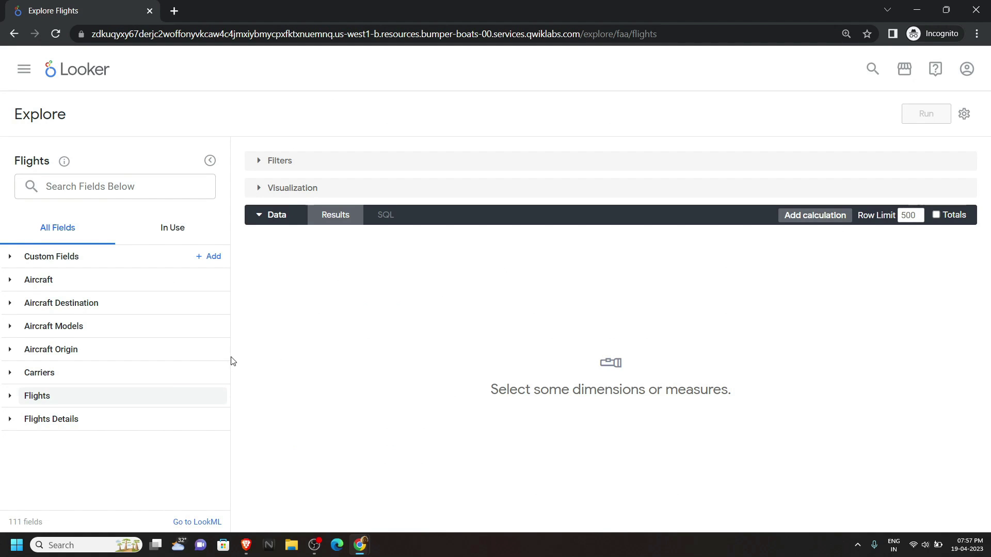
click(41, 396)
scroll(31, 403, down, 5)
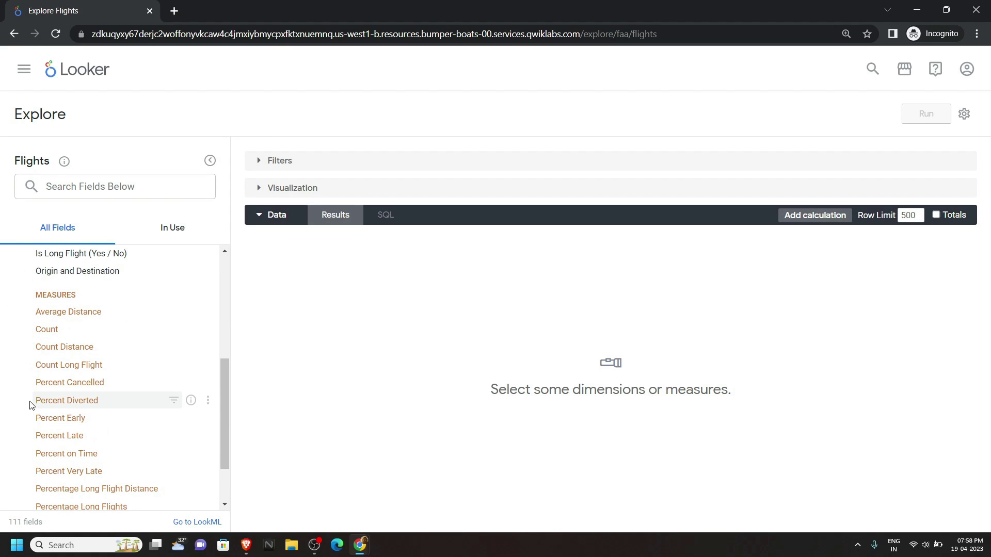
click(94, 385)
Add the Depart Month dimension and a filter on Depart Date
scroll(118, 398, up, 1)
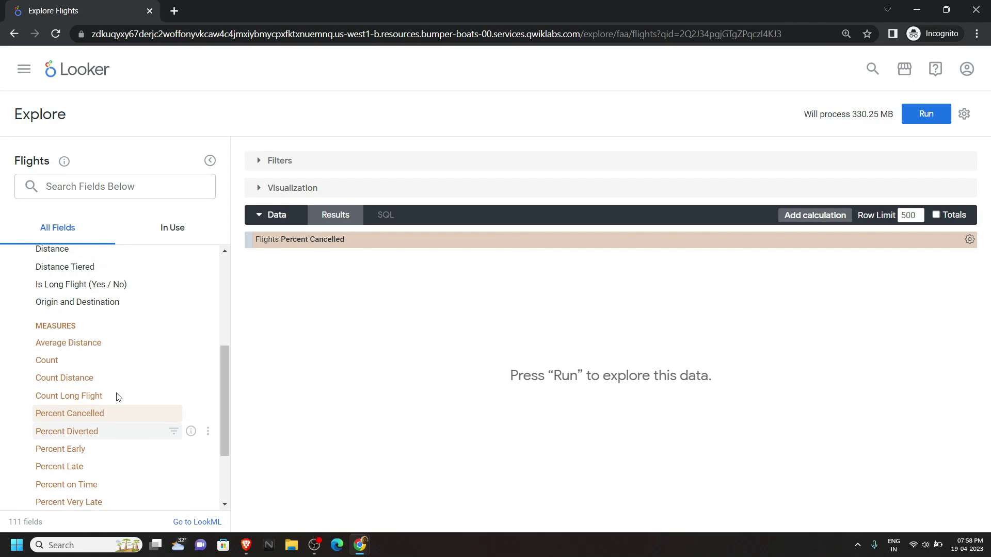
scroll(118, 396, up, 3)
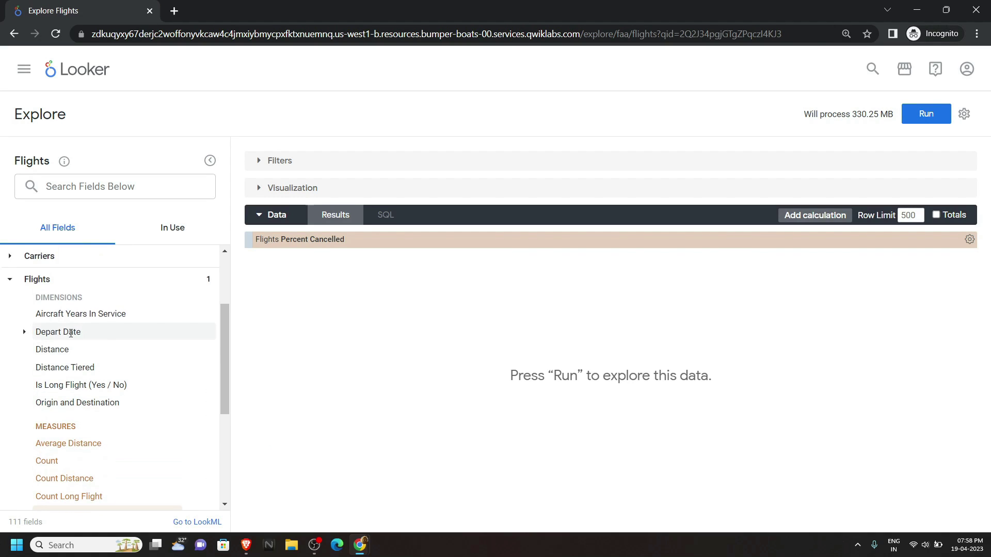
click(71, 333)
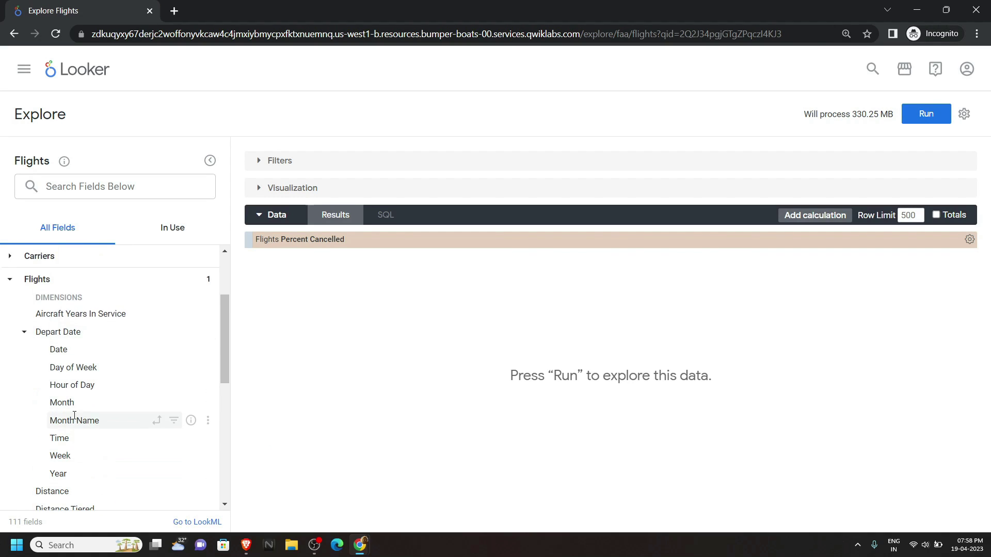
click(62, 403)
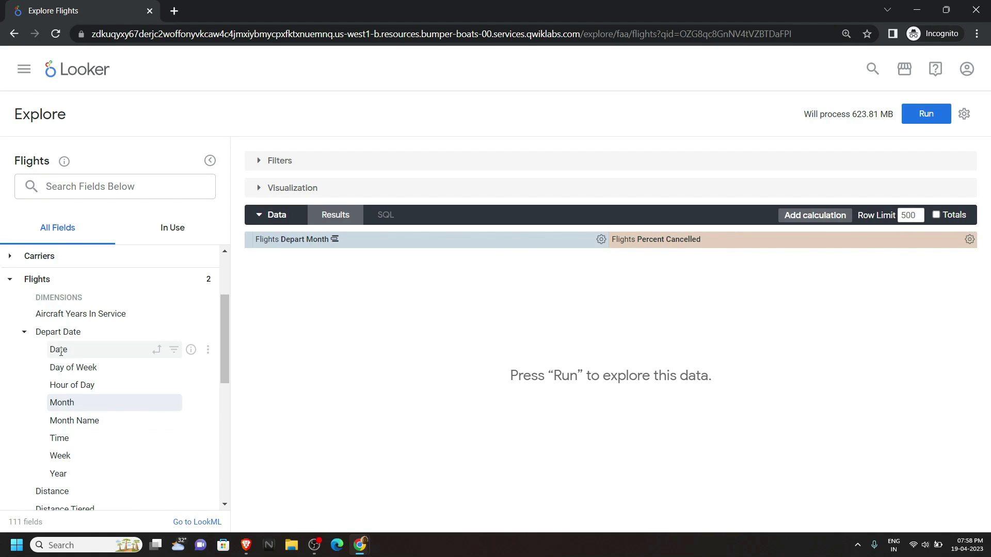
click(175, 351)
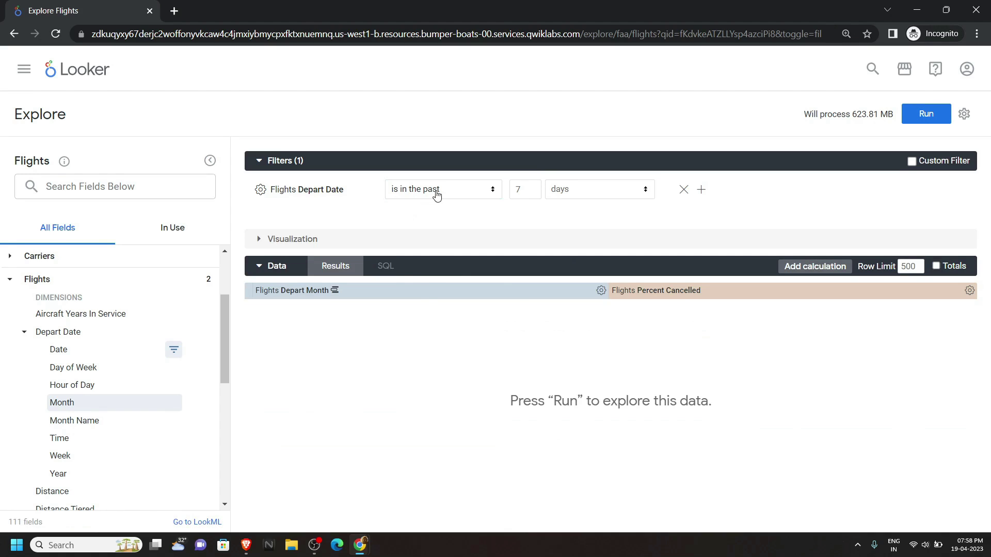
Set the Depart Date filter to 'is in the year' 2000
click(435, 192)
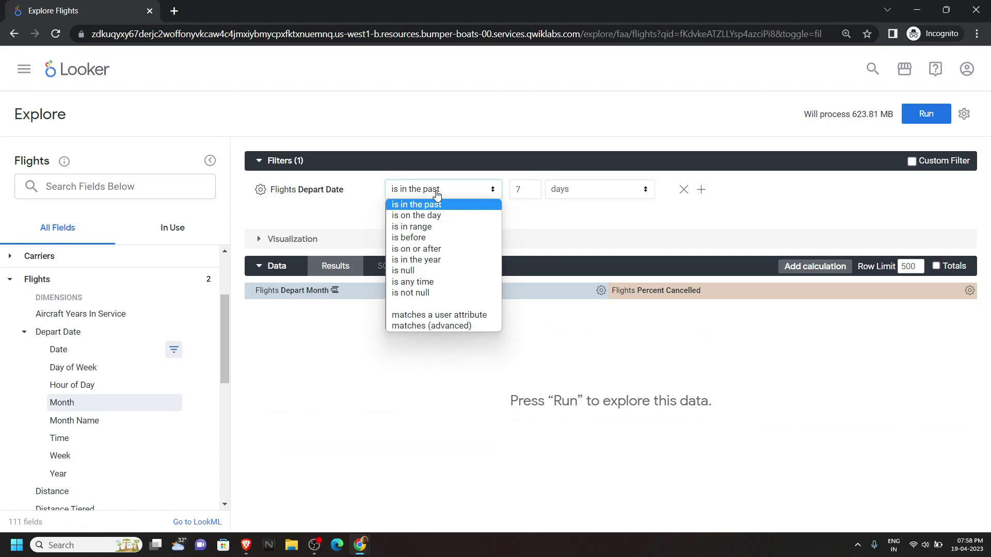
click(438, 260)
click(561, 192)
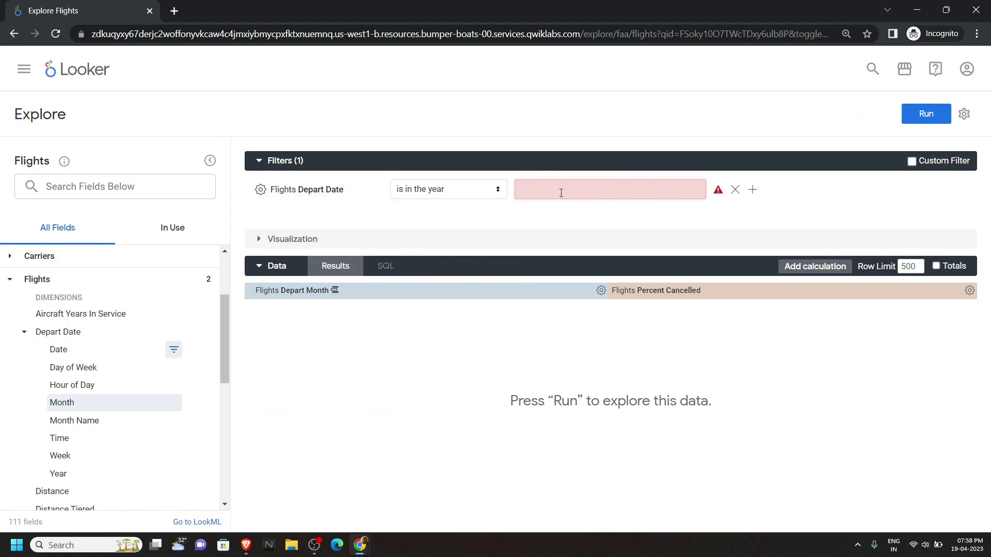
text(2000)
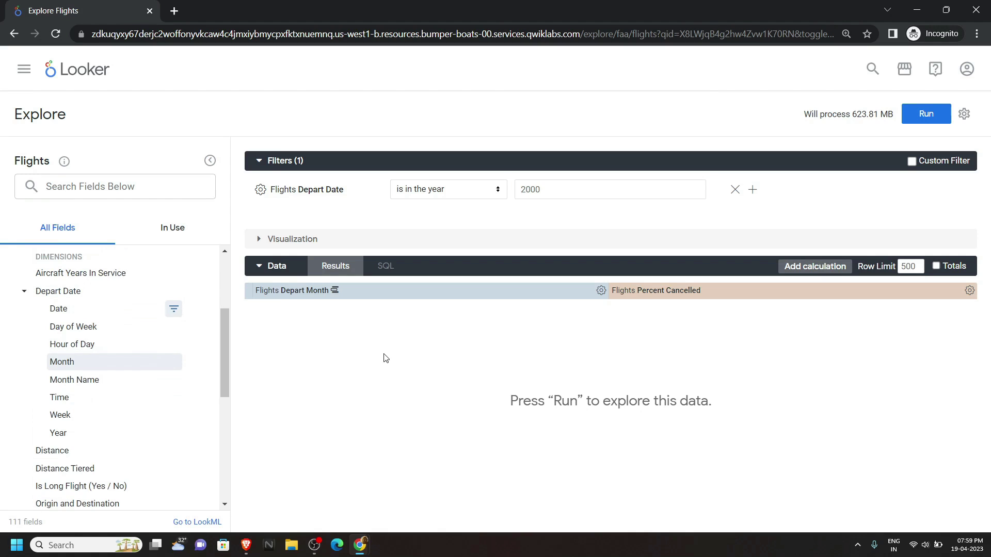
Add Aircraft Origin State to the query and run it
scroll(43, 391, up, 2)
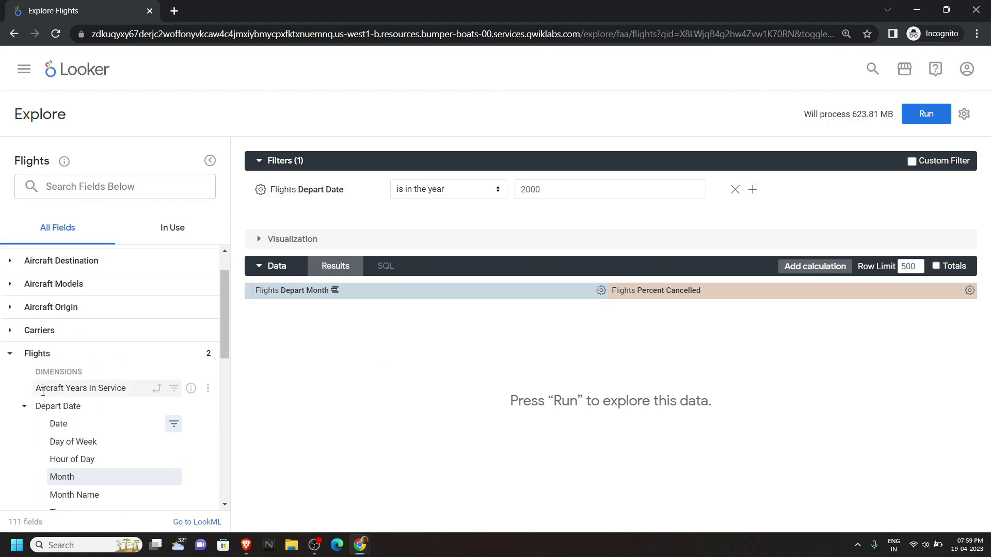
click(9, 308)
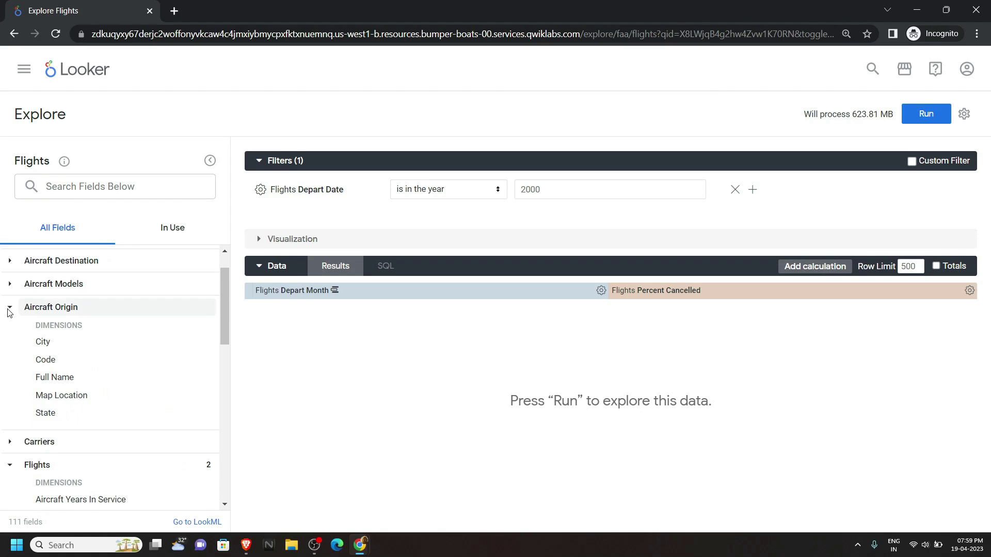
click(48, 413)
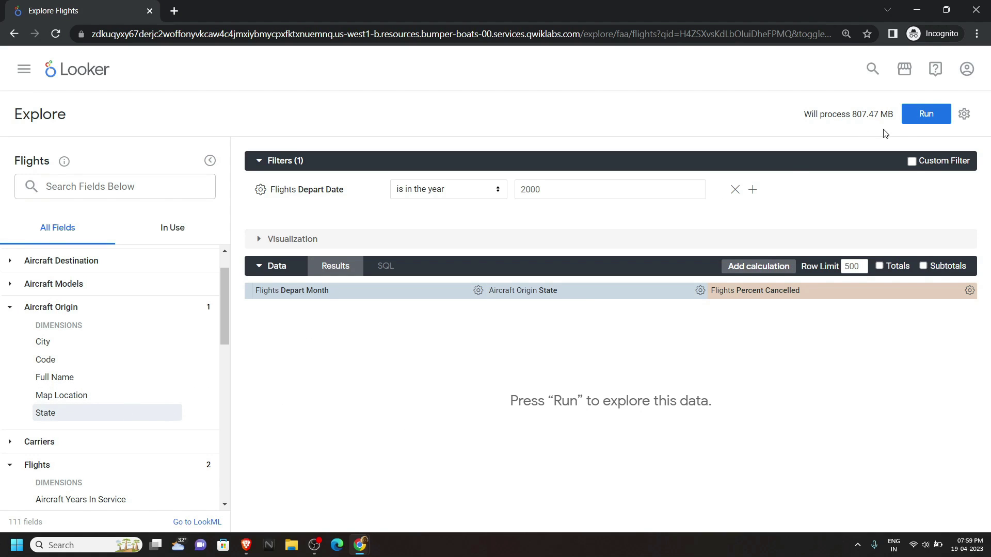
click(911, 124)
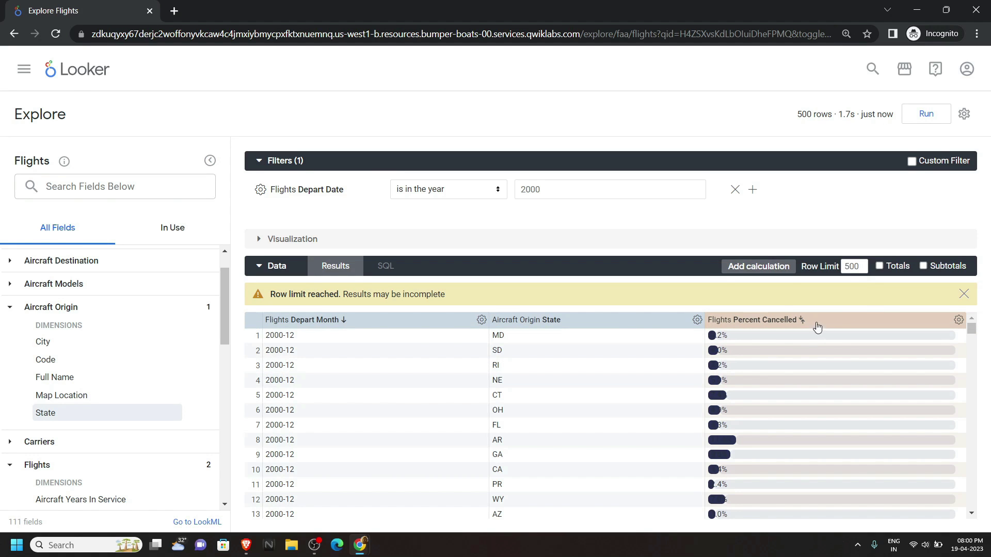
Sort the results by Percent Cancelled, highest first
scroll(839, 325, up, 5)
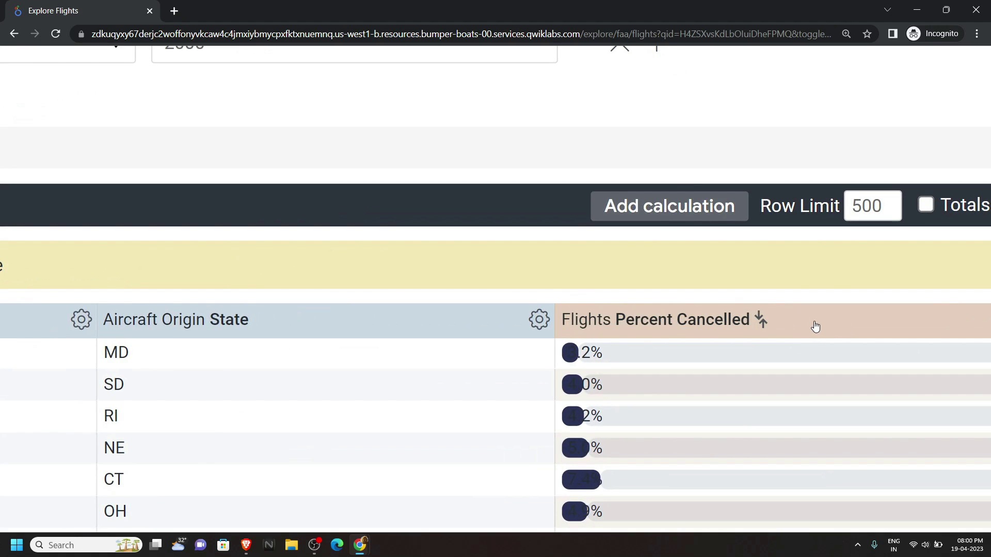
click(814, 328)
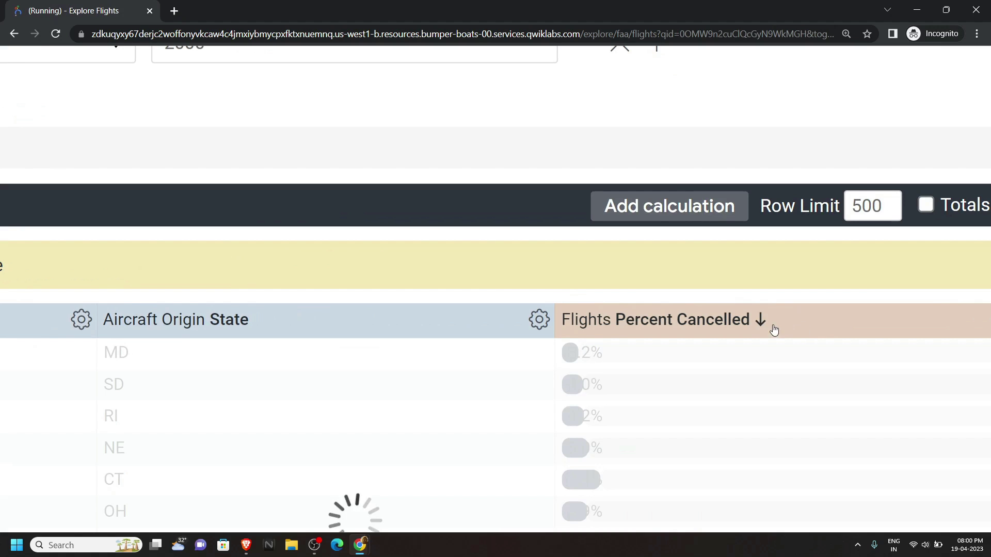
scroll(757, 331, down, 5)
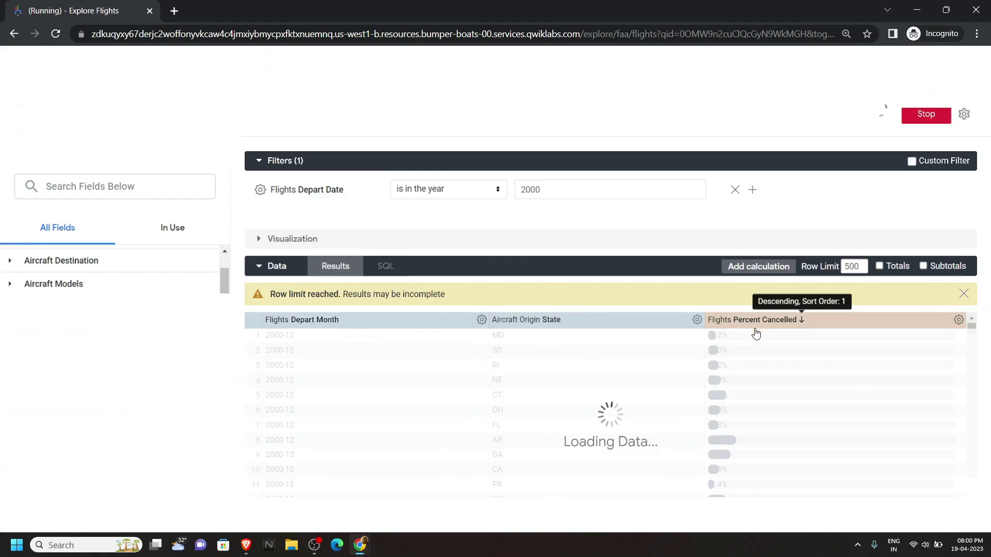
Remove the Depart Month column, rerun, and open Save as a Look
click(481, 320)
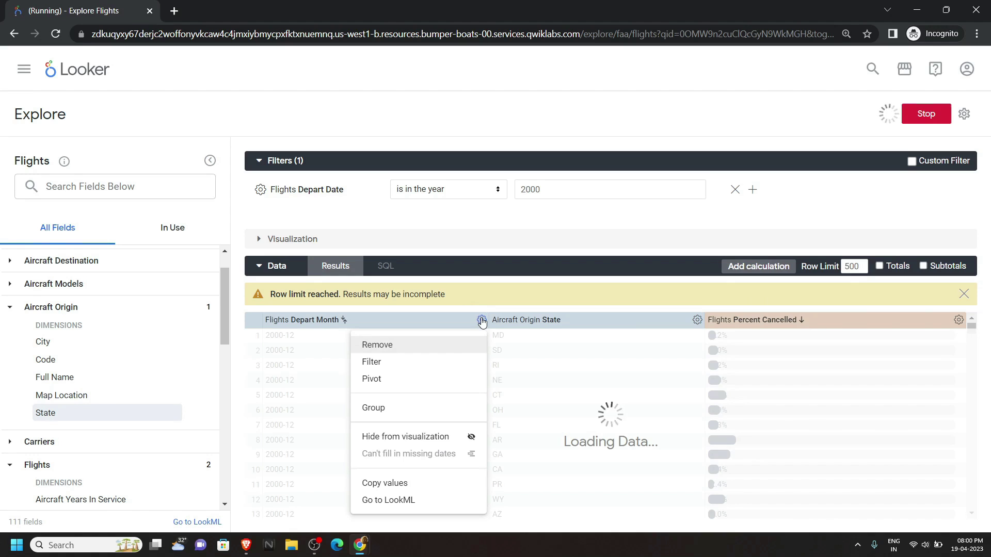
click(424, 350)
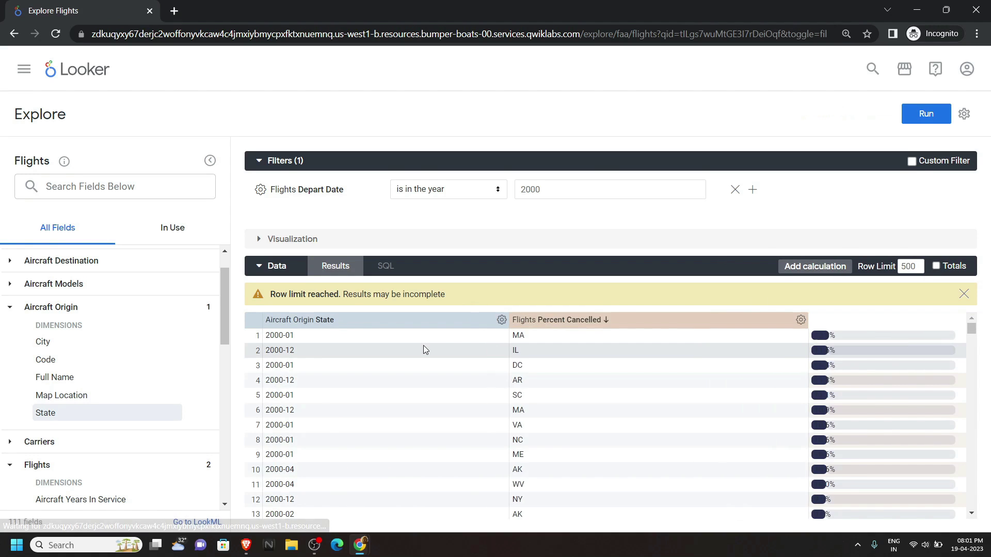
click(918, 117)
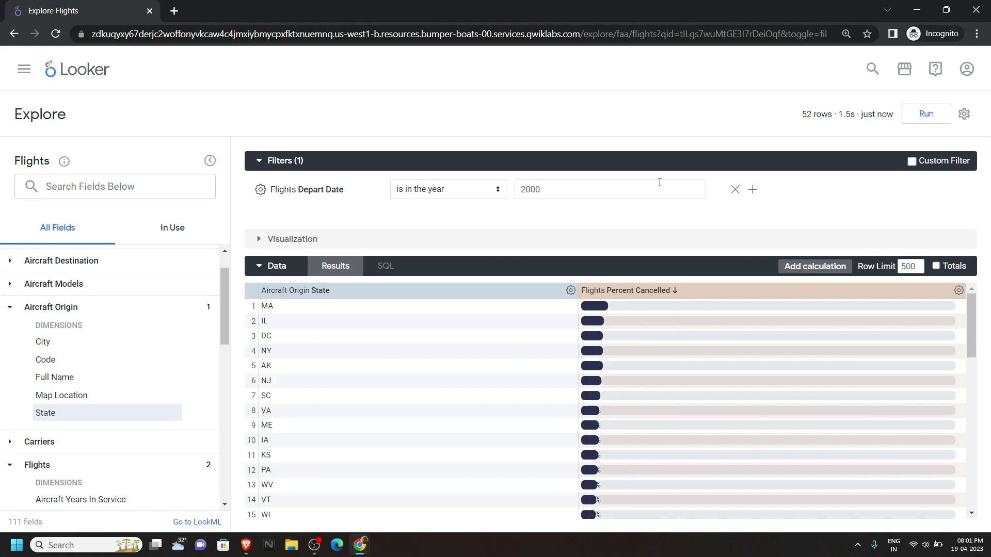
click(964, 114)
mouse_move(894, 160)
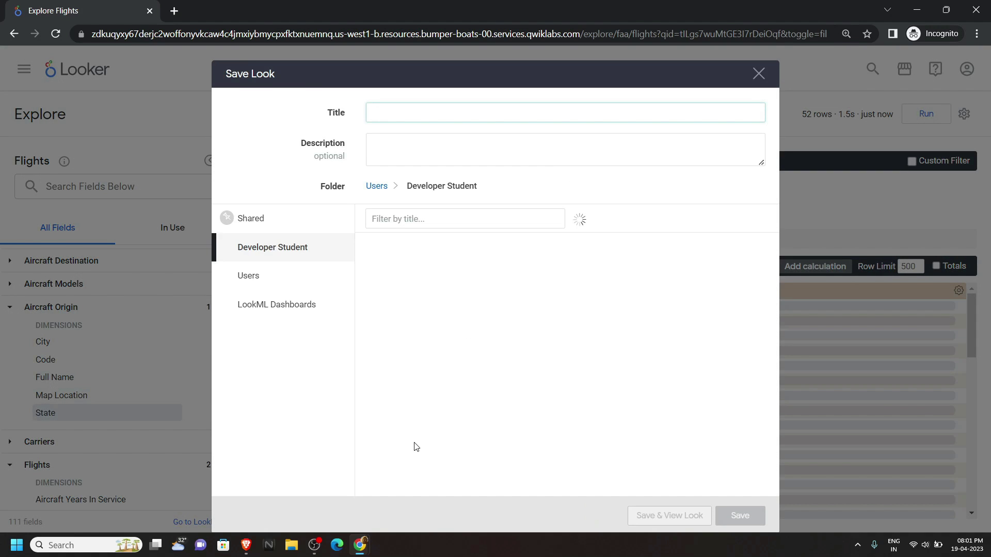
Title the Look 'Percent of Flights Cancelled by State in 2000' and save it
mouse_move(362, 543)
click(303, 491)
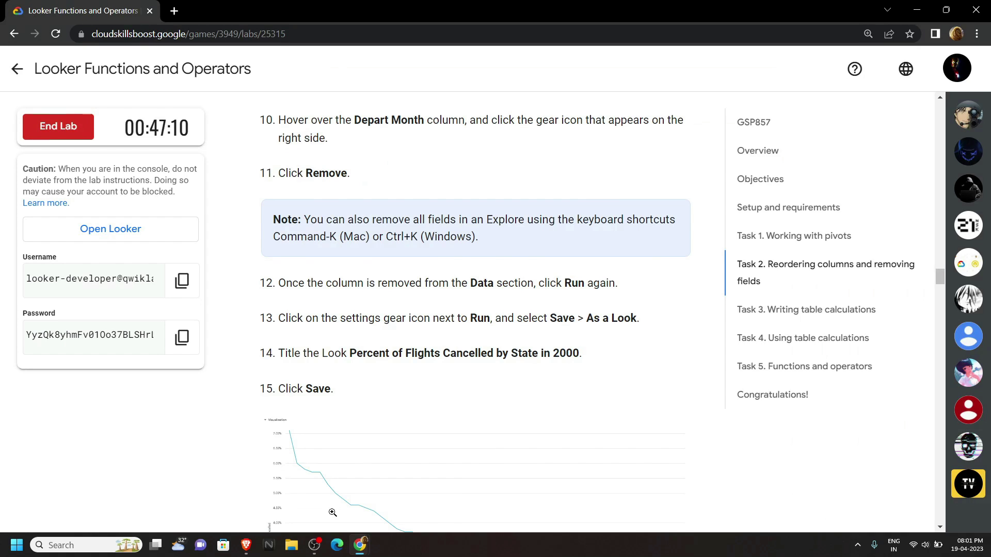
drag(351, 300, 571, 303)
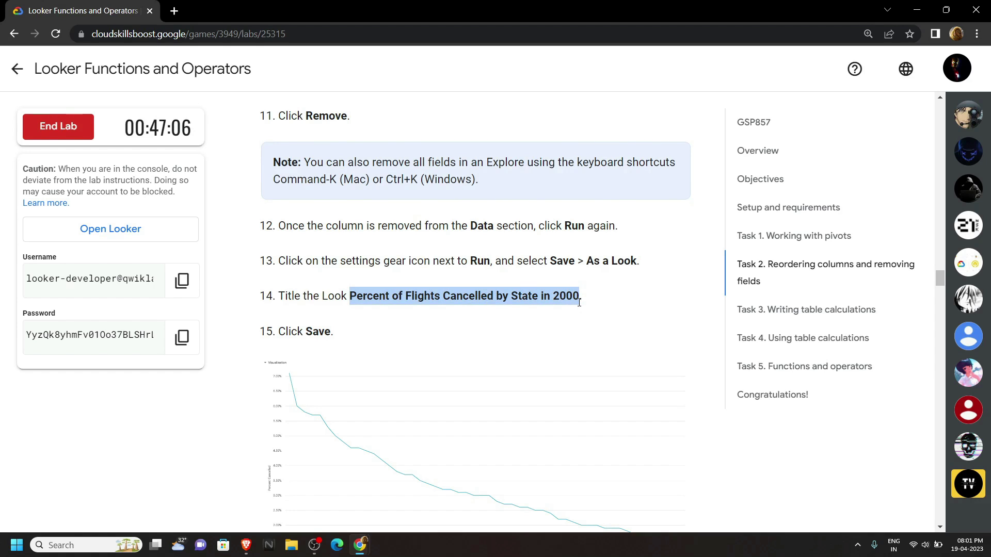
key(alt+Tab)
text(Percent of Flights Cancelled by State in 2000)
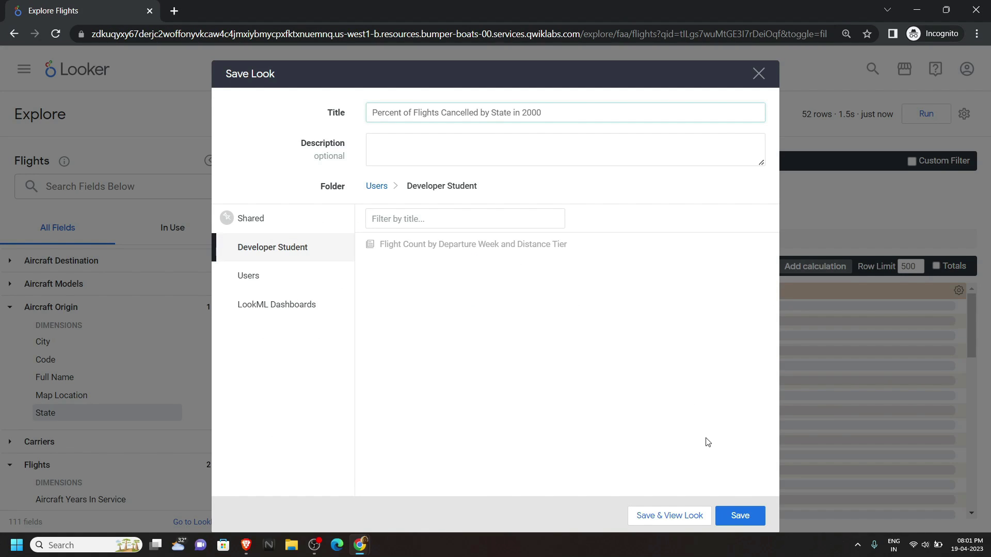
click(739, 516)
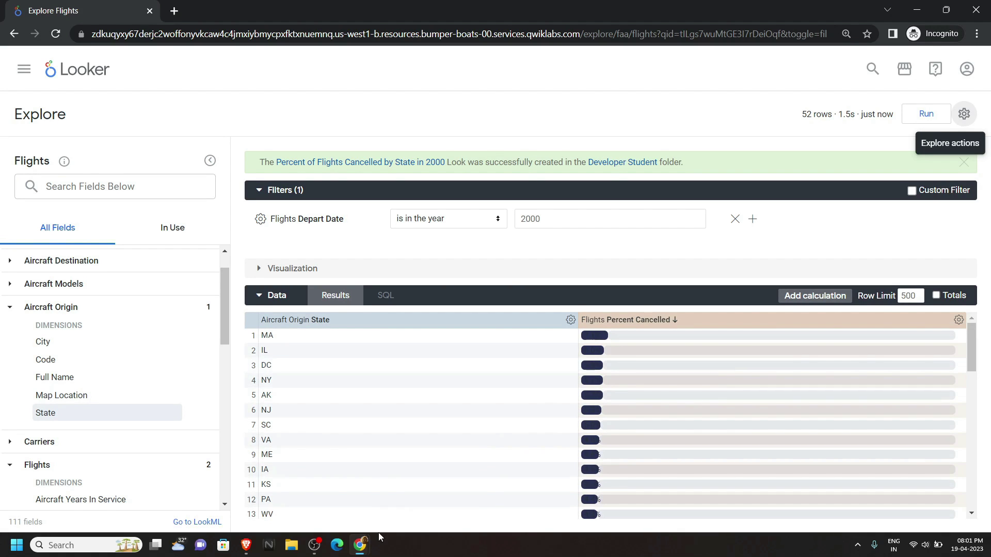
Run the lab's Task 2 progress check for reordering columns and removing fields, then return to Looker
mouse_move(359, 545)
click(310, 490)
scroll(318, 498, down, 1)
scroll(318, 498, down, 3)
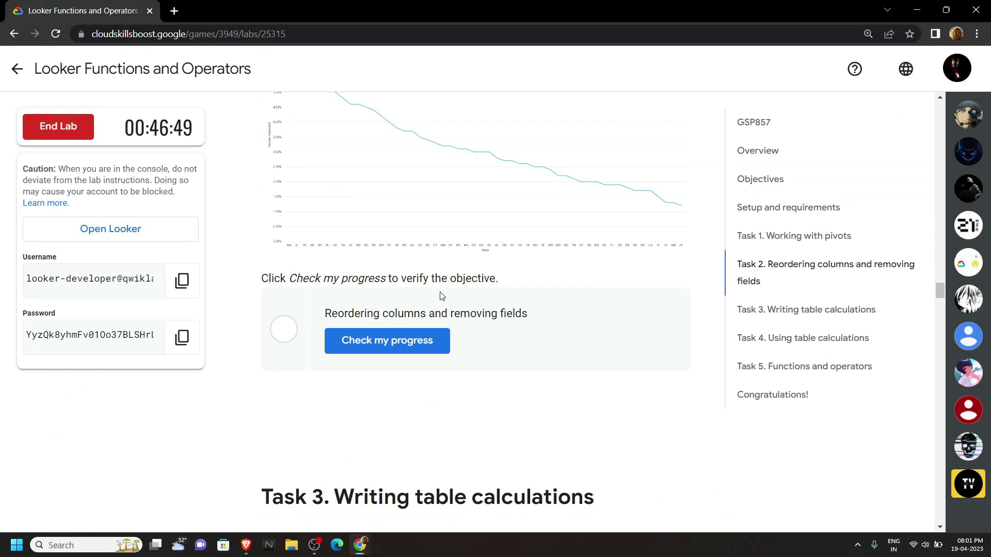
click(412, 340)
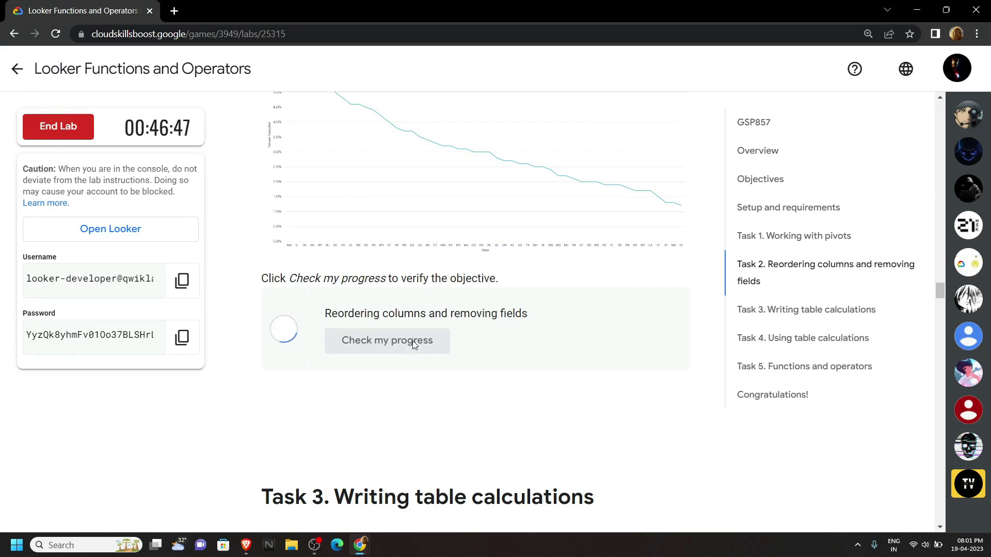
scroll(413, 341, down, 15)
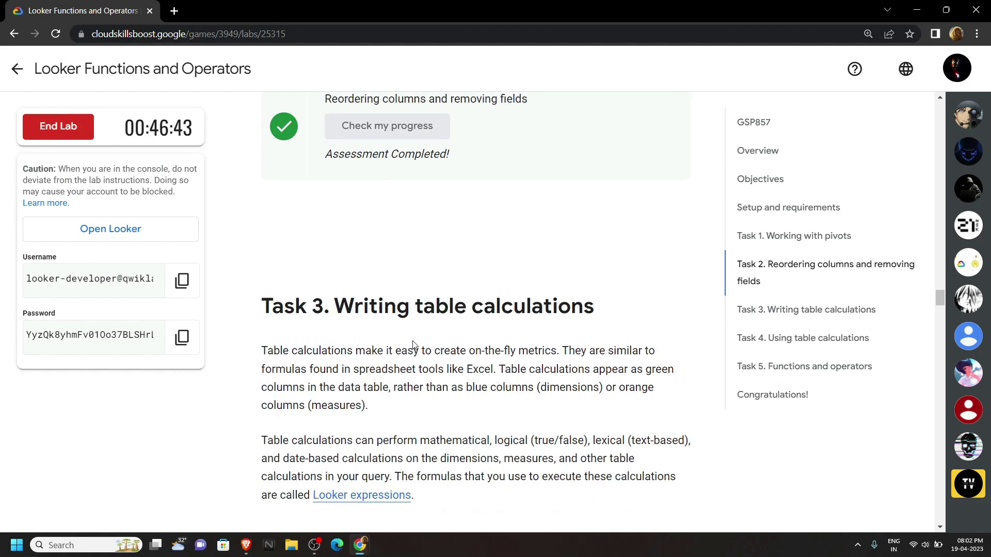
scroll(413, 341, down, 6)
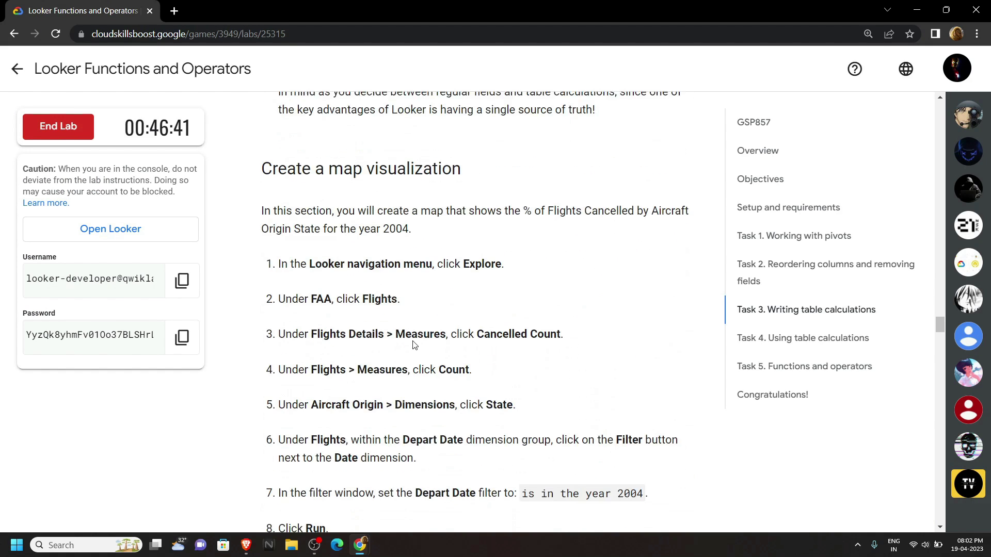
key(alt+Tab)
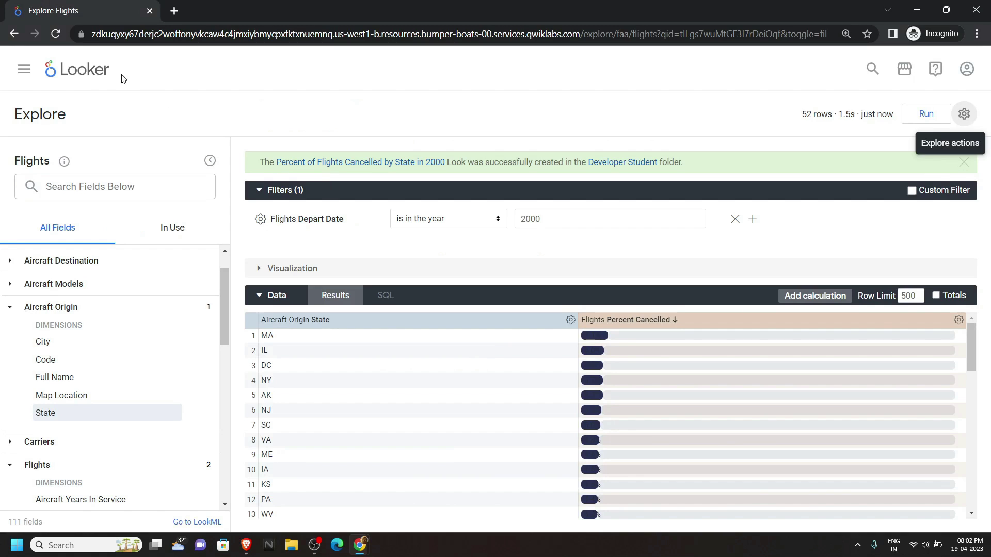
Open a new Flights Explore from the Looker home page and add Flights Details Cancelled Count
click(87, 74)
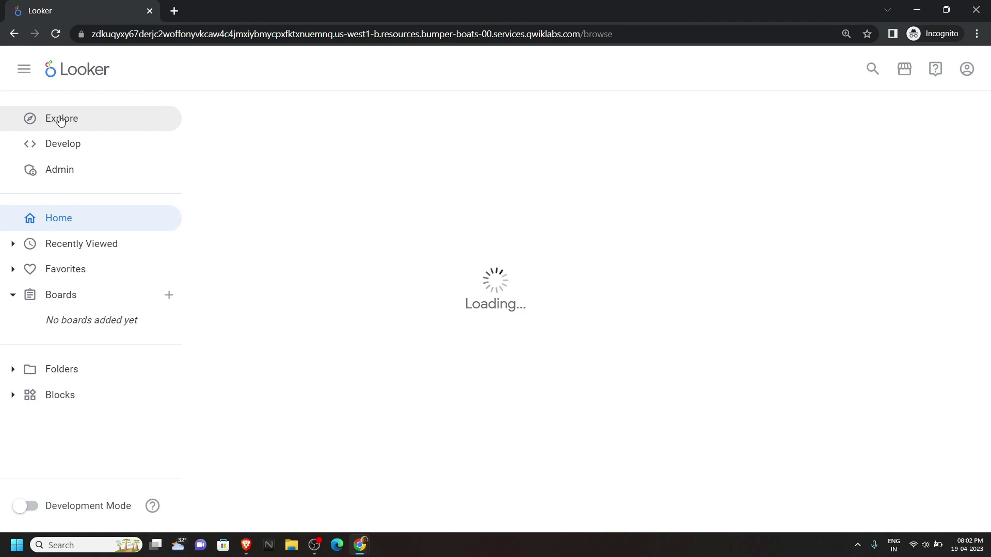
click(60, 118)
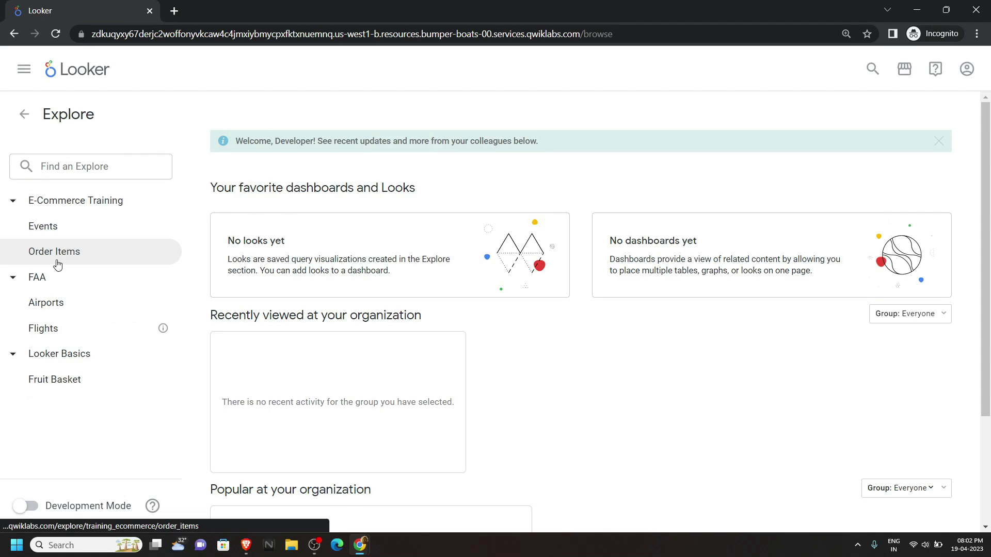
click(59, 328)
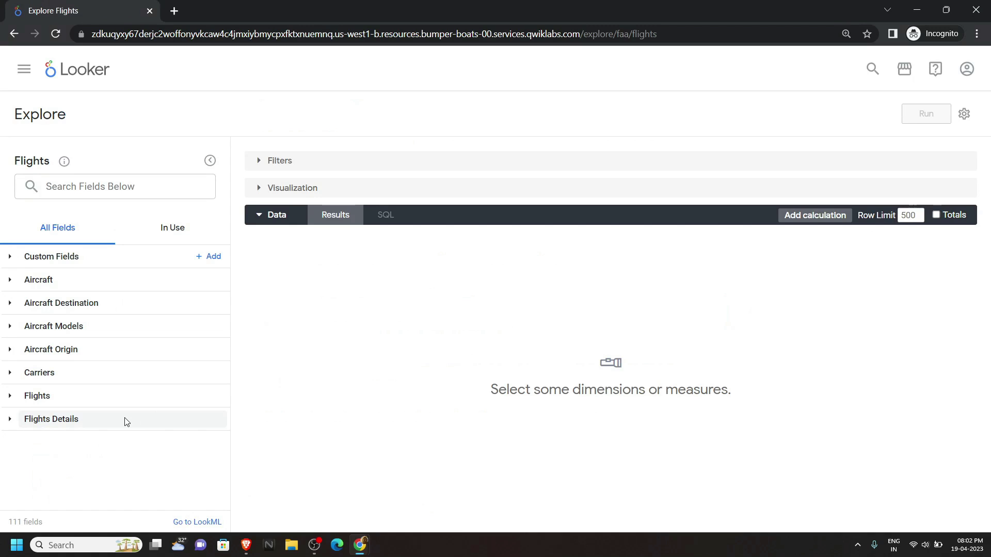
click(124, 420)
scroll(85, 432, down, 5)
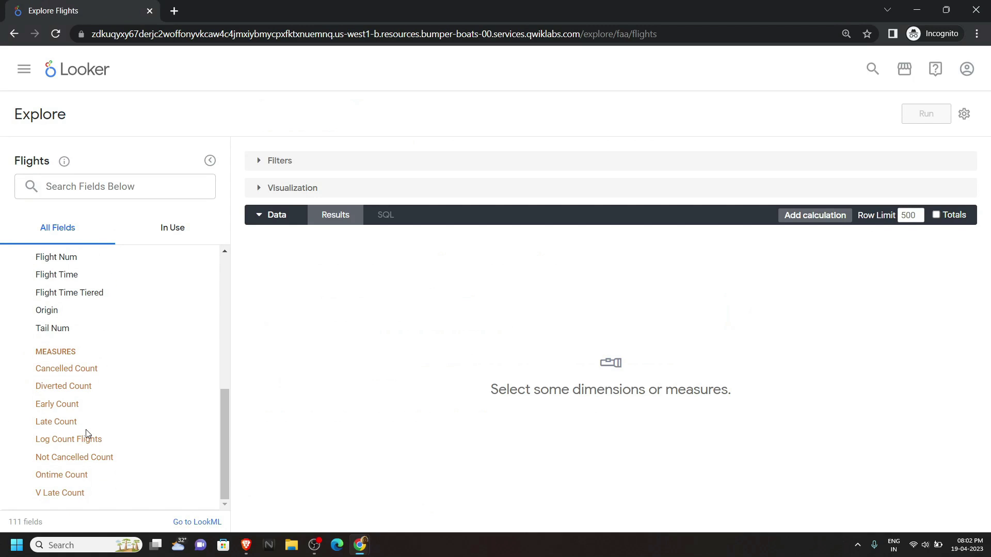
click(117, 370)
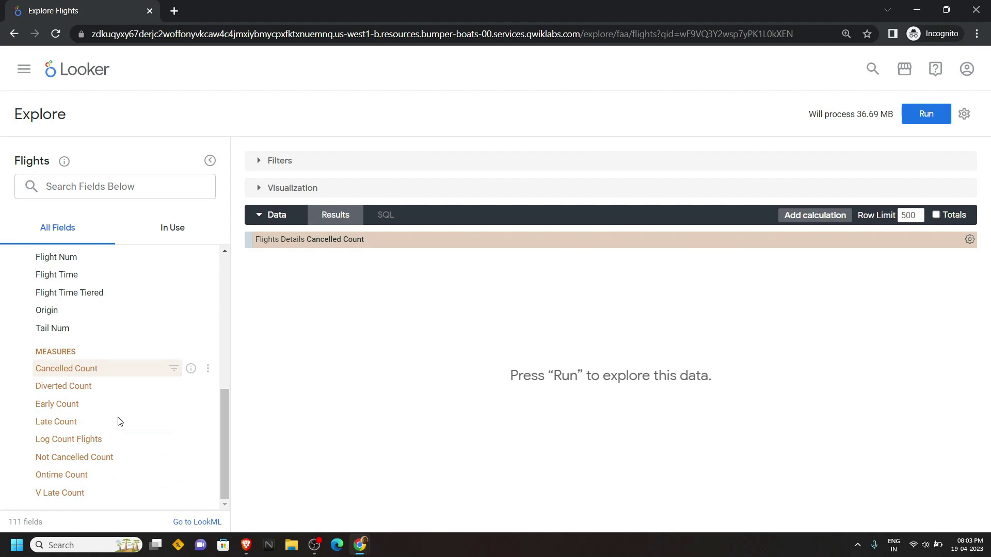
Add the Flights Count measure to the query
scroll(117, 420, up, 5)
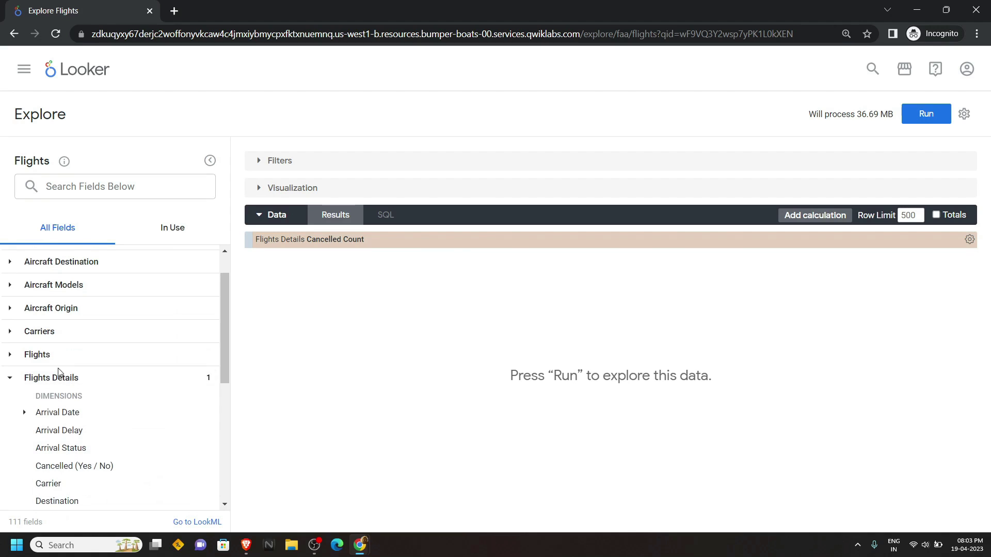
click(44, 353)
scroll(44, 355, down, 3)
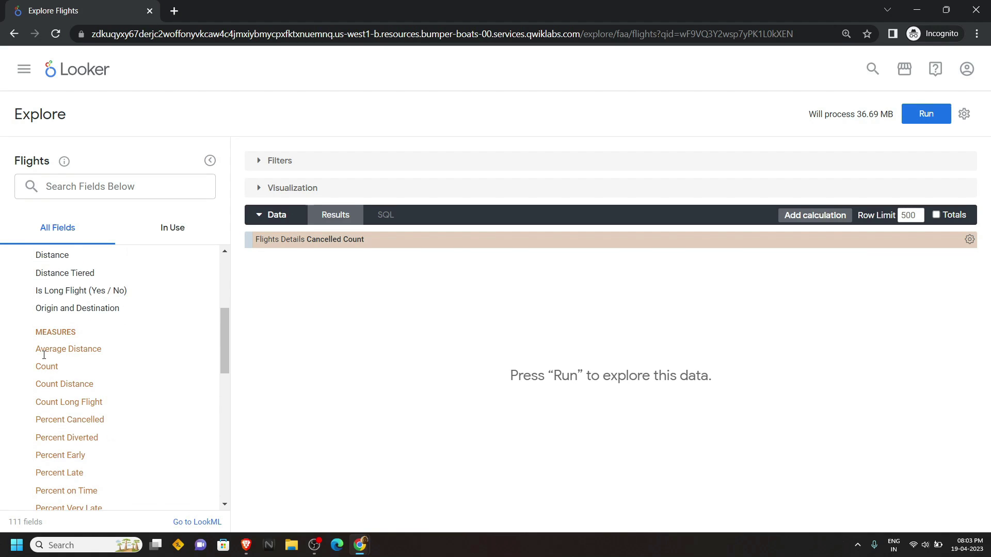
click(57, 366)
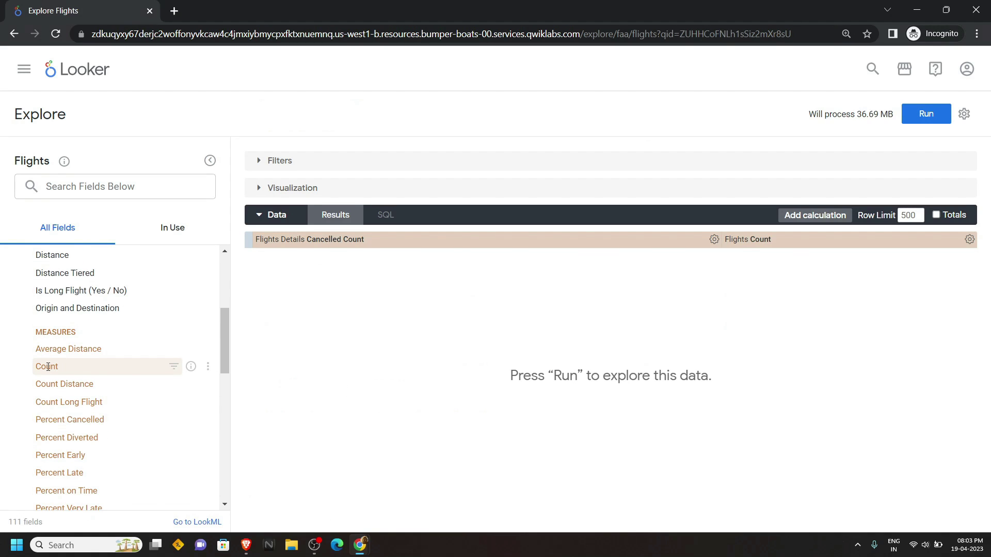
scroll(47, 367, up, 4)
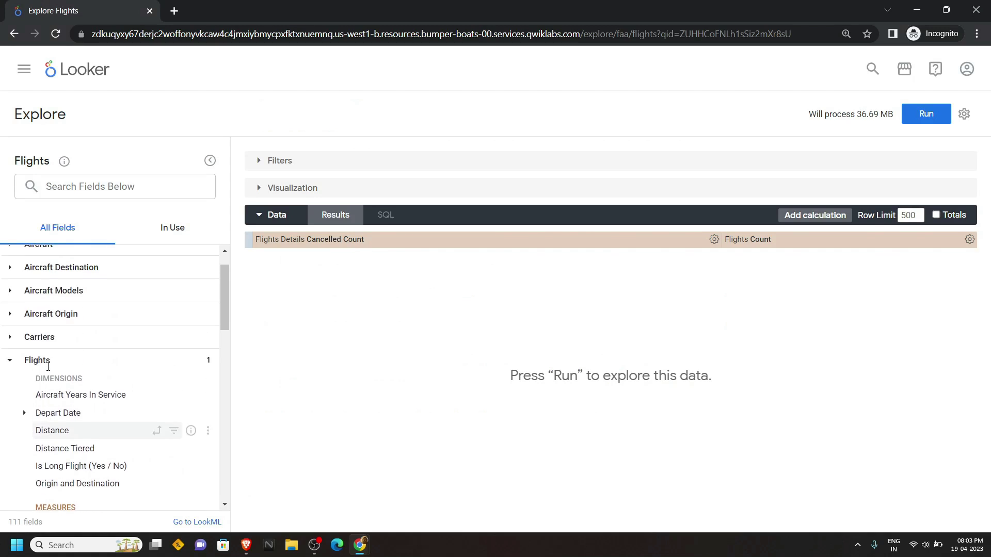
scroll(48, 367, up, 1)
Add Aircraft Origin State as a dimension and expand the Depart Date timeframes
click(43, 351)
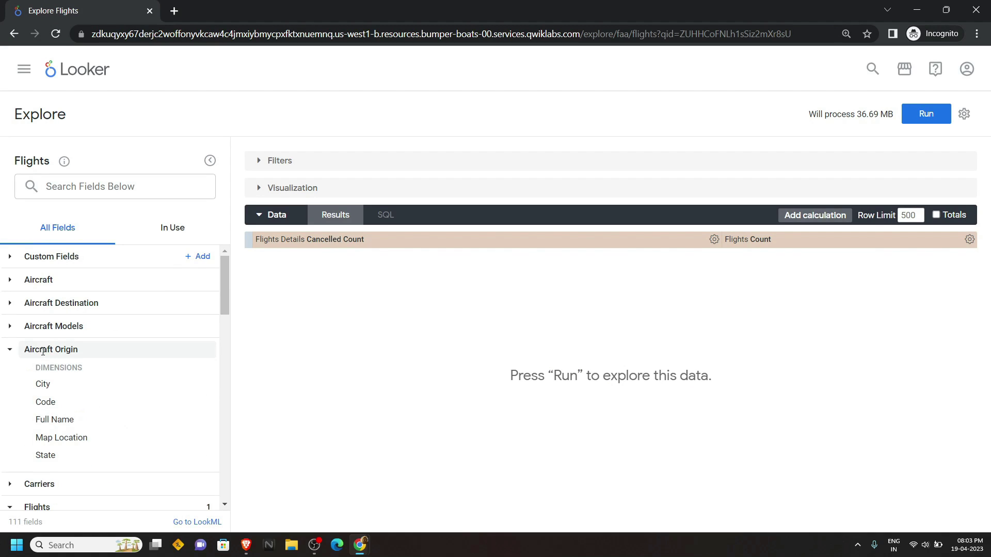
scroll(43, 352, down, 1)
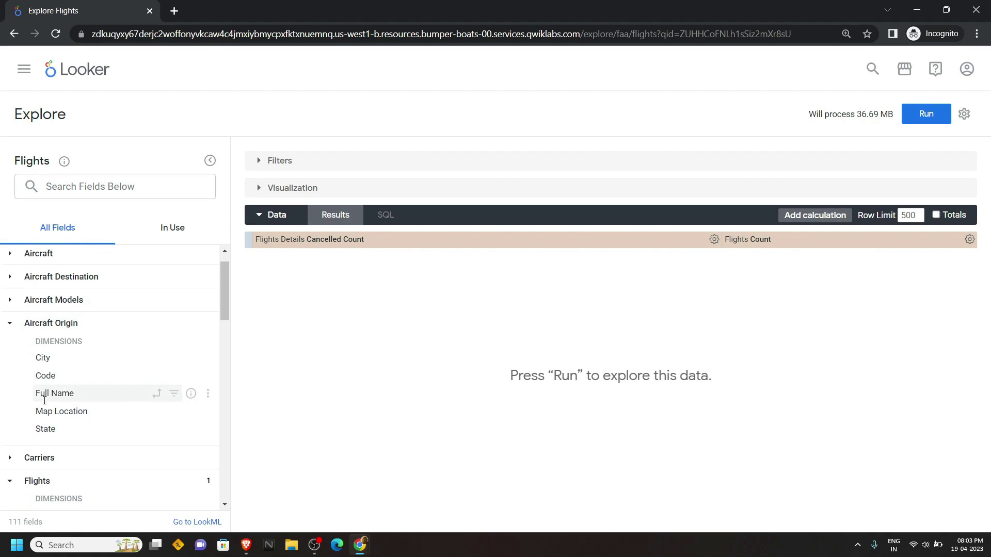
click(58, 429)
scroll(21, 402, down, 4)
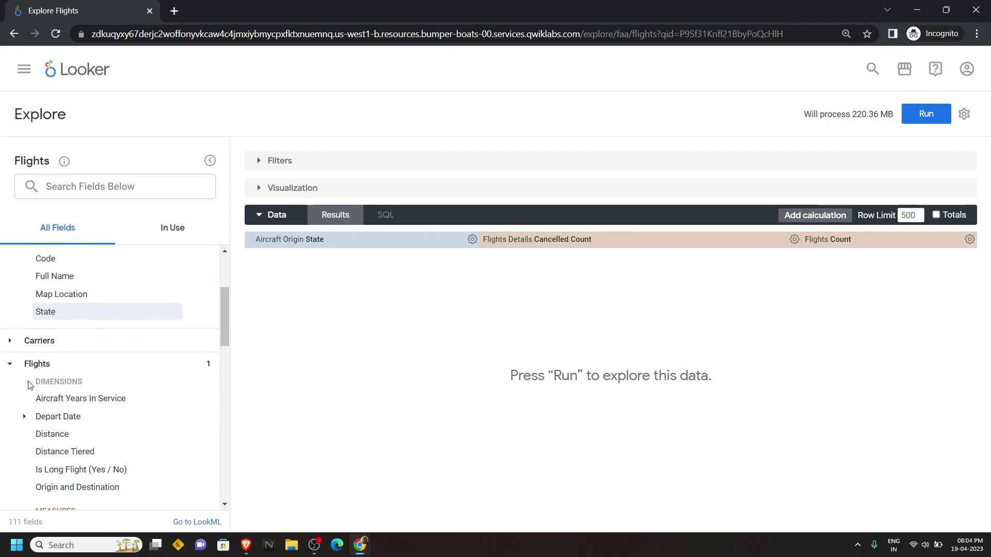
scroll(41, 369, down, 5)
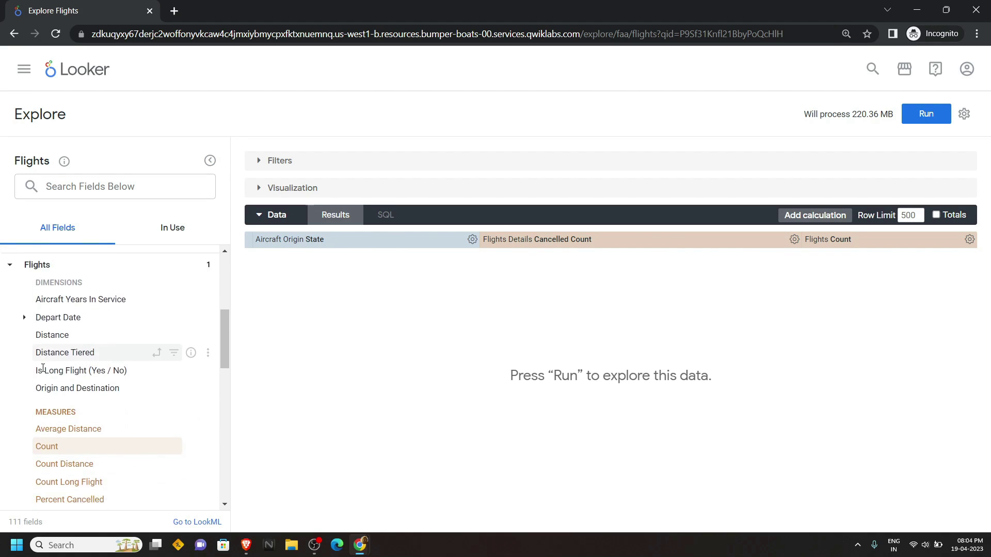
scroll(43, 371, up, 1)
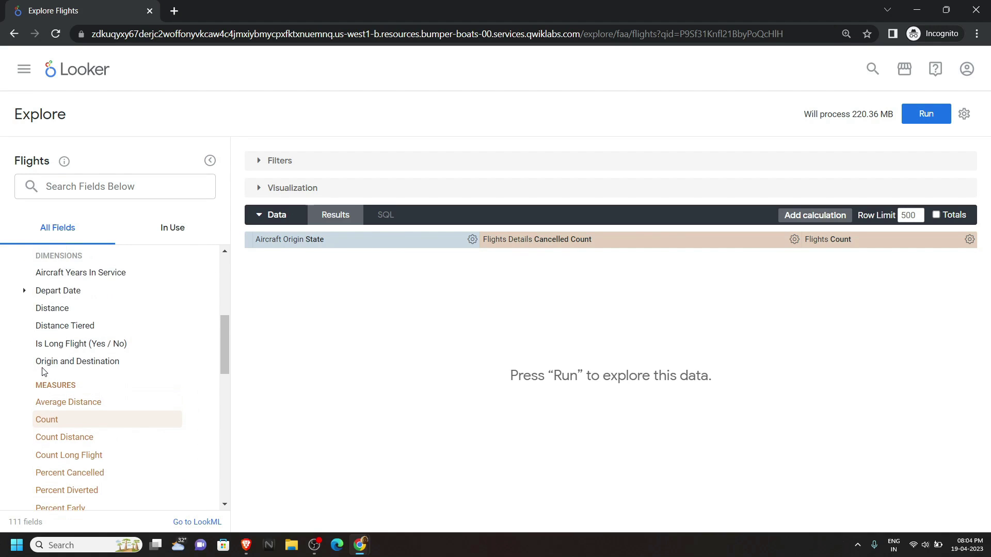
click(75, 290)
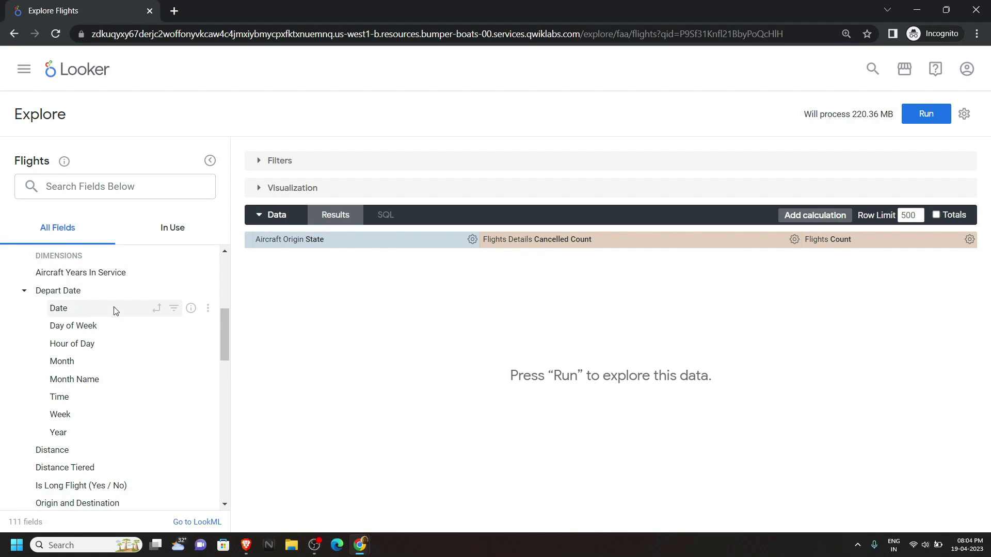
Filter Depart Date to the year 2004 and run the query
click(174, 308)
click(454, 194)
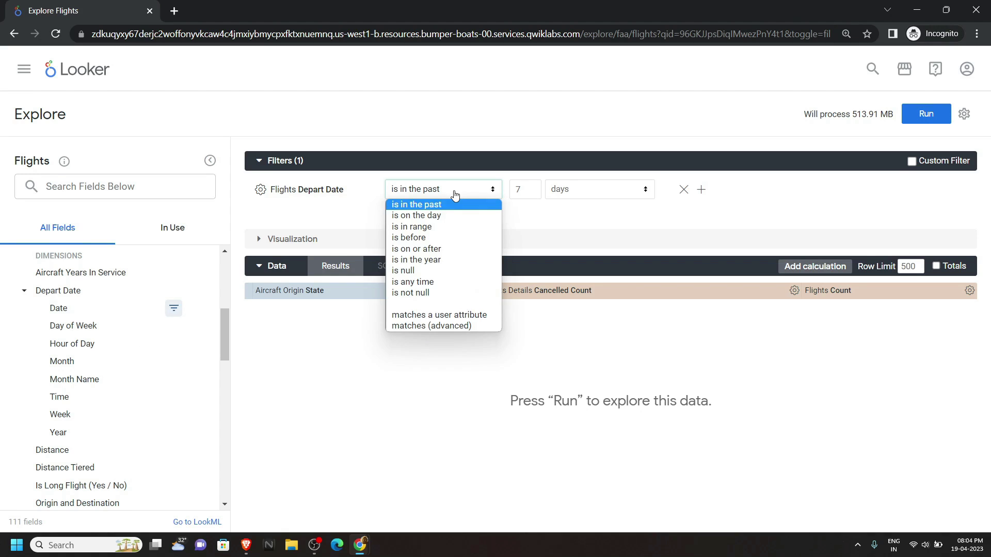
click(432, 260)
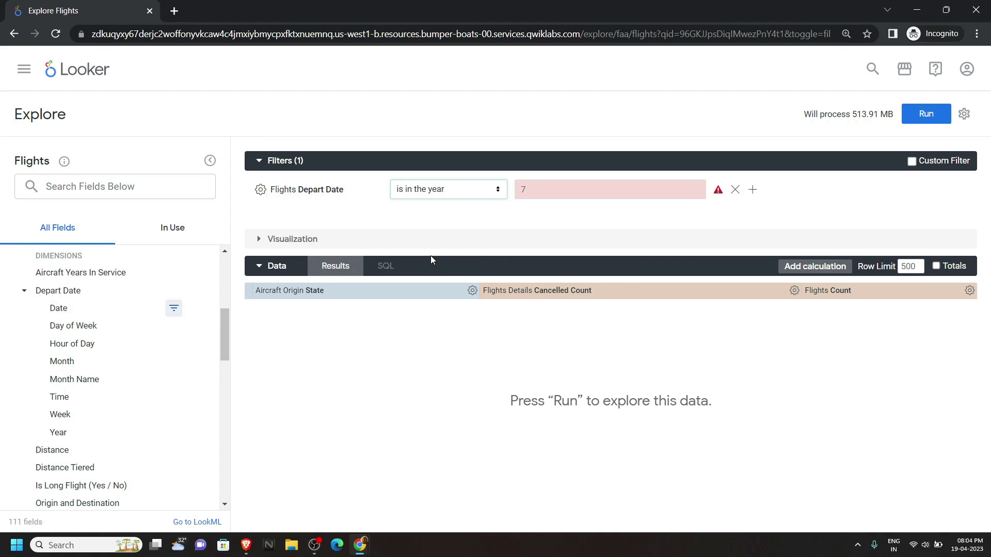
click(546, 191)
text(2004)
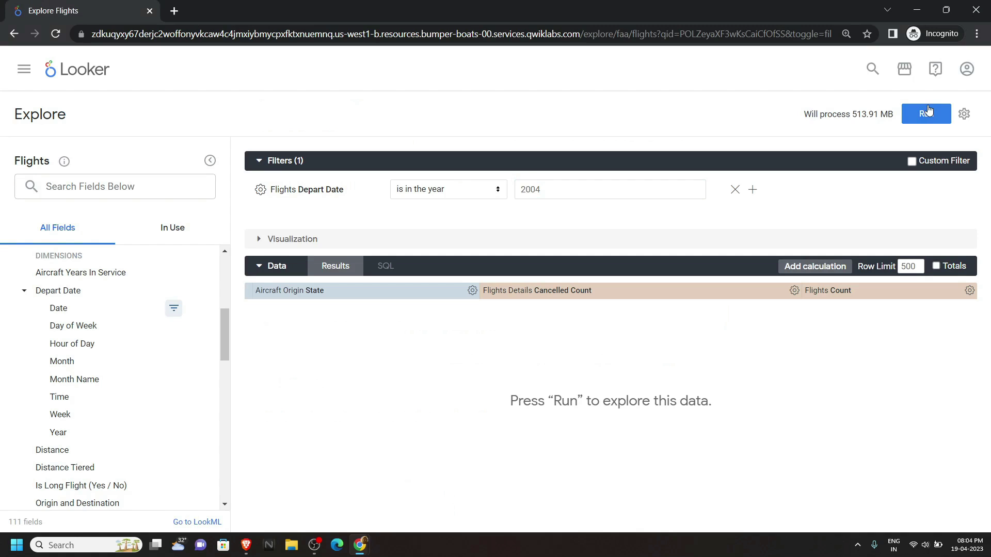
click(928, 111)
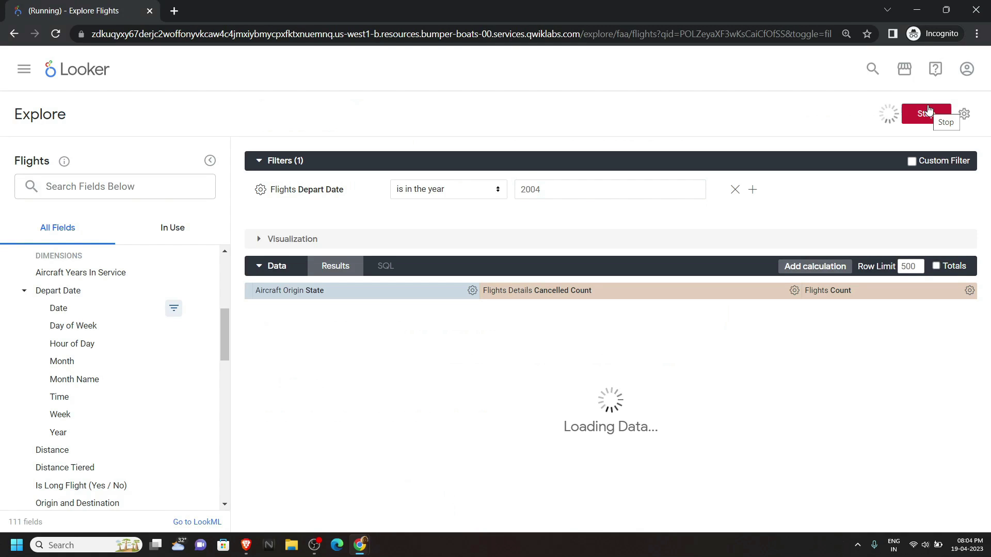
Copy the table calculation expression from the lab instructions and return to Looker
mouse_move(360, 546)
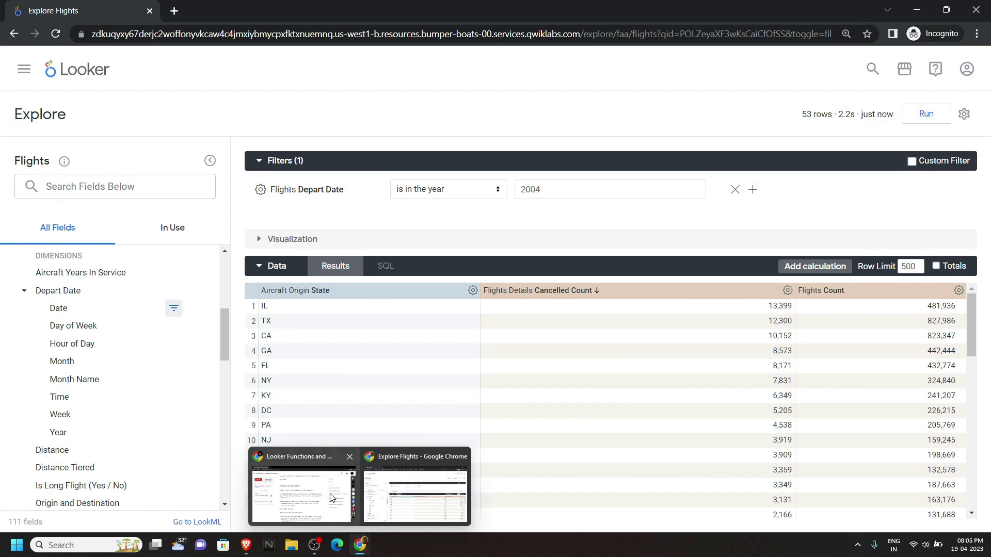
click(310, 514)
scroll(326, 488, down, 10)
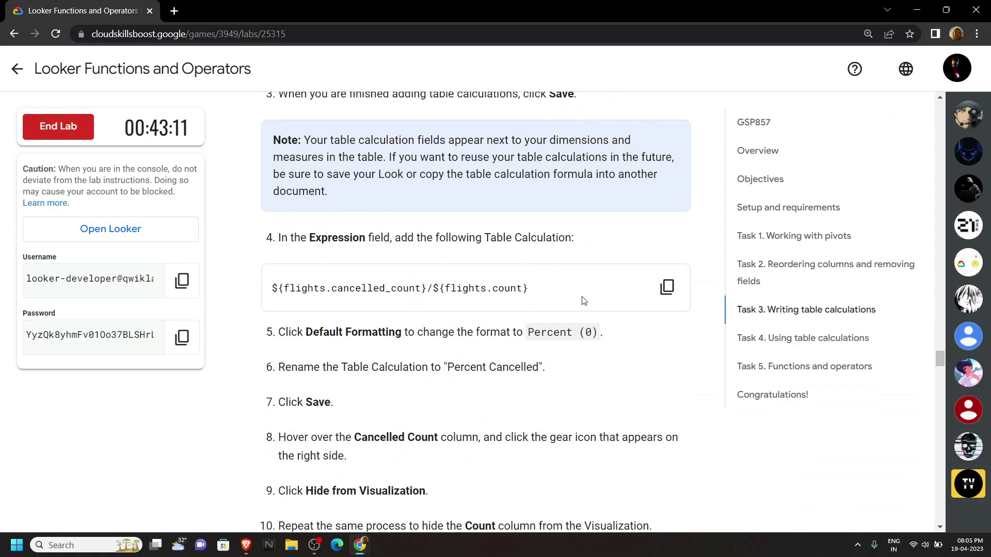
click(667, 287)
mouse_move(361, 543)
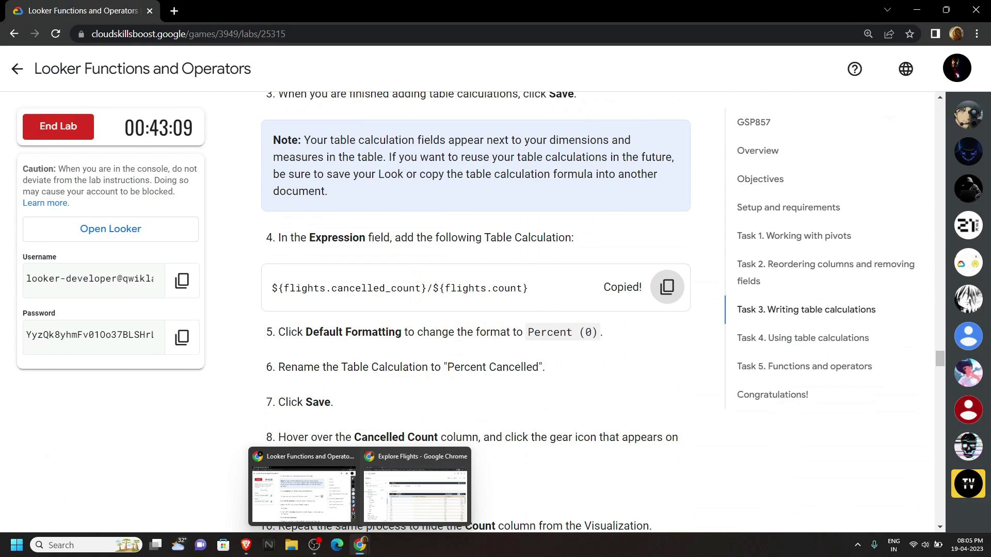
click(415, 494)
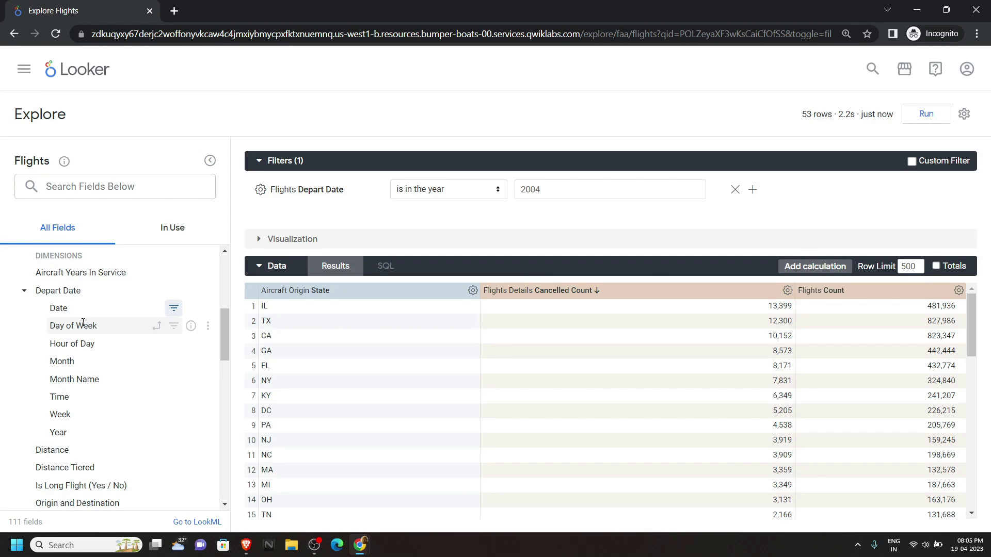
Create a table calculation from the pasted cancelled_count divided by flights count expression and save it
scroll(83, 322, up, 6)
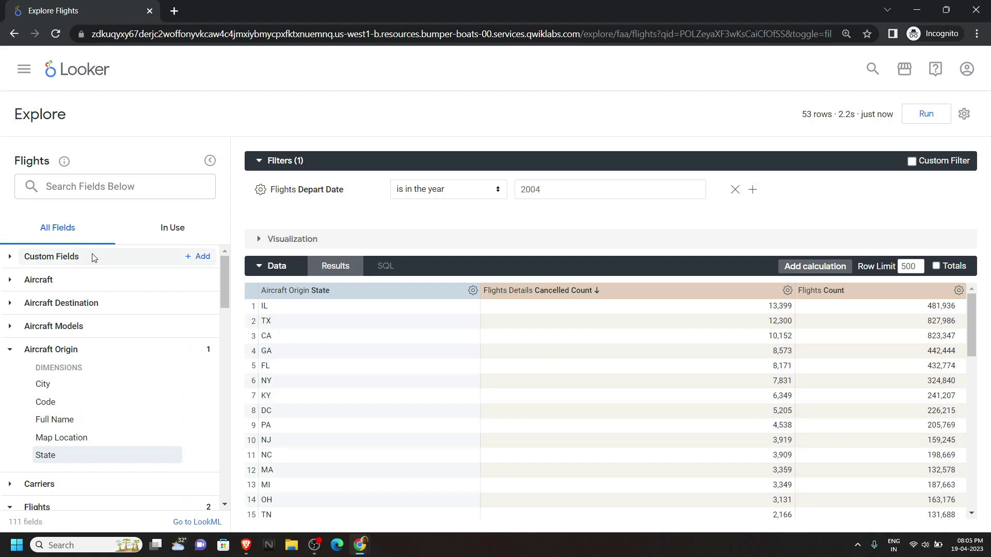
click(201, 258)
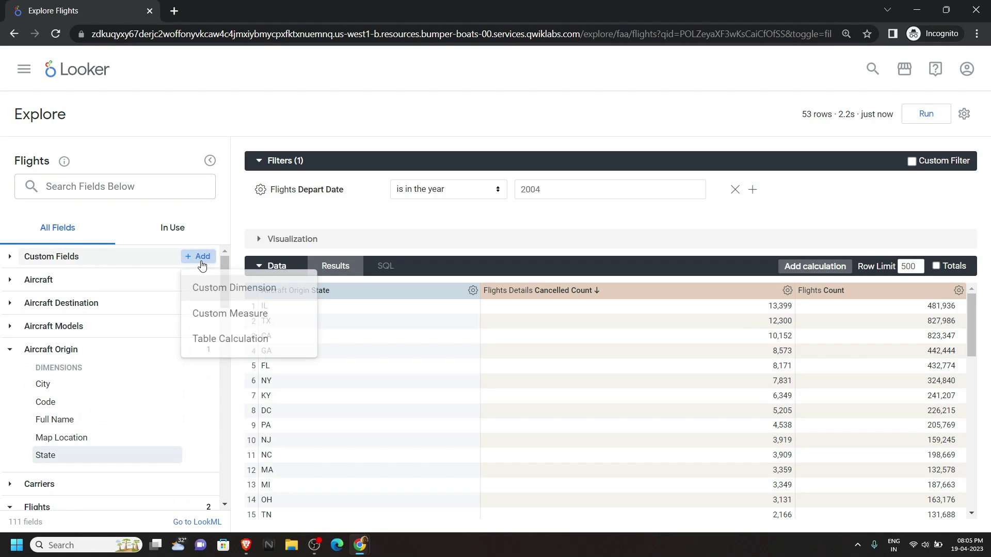
click(258, 340)
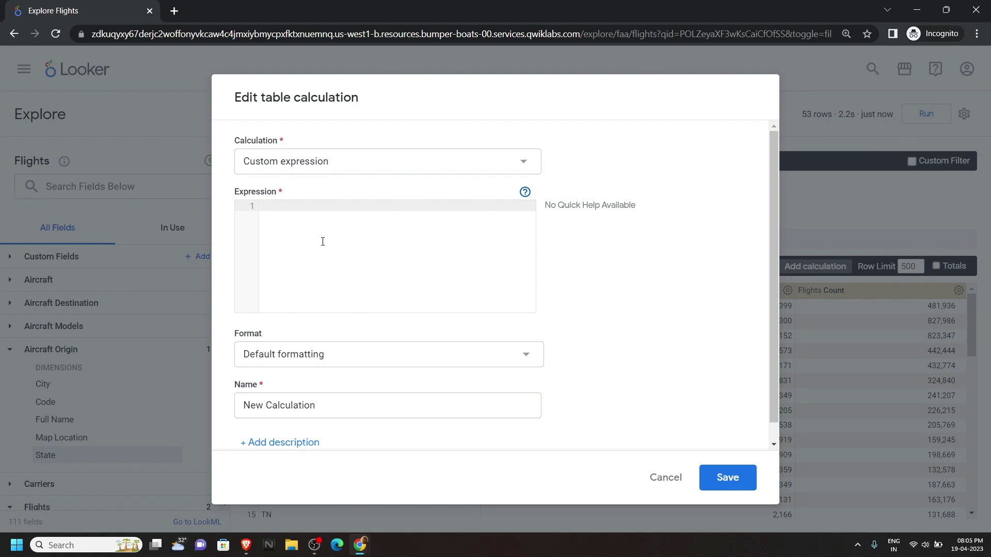
key(ctrl+v)
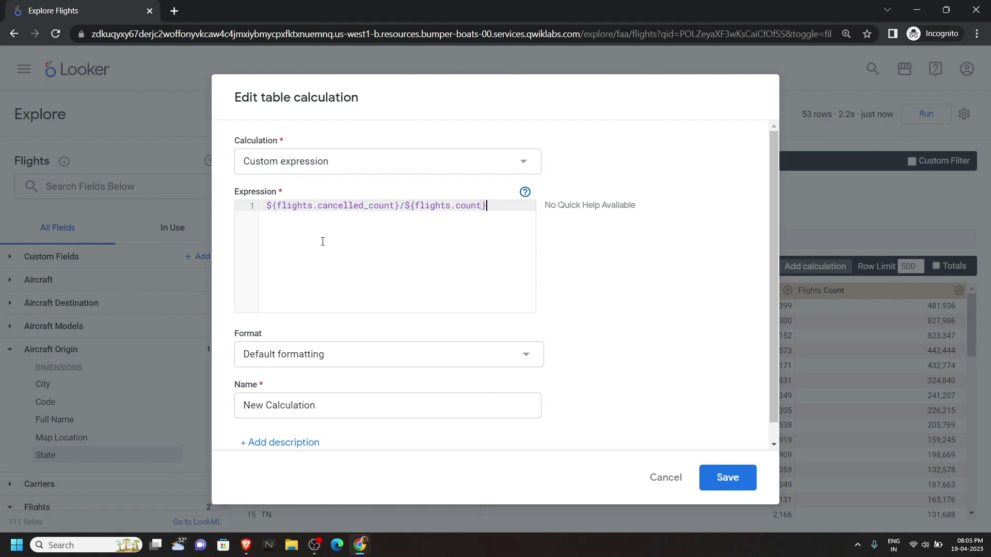
click(725, 478)
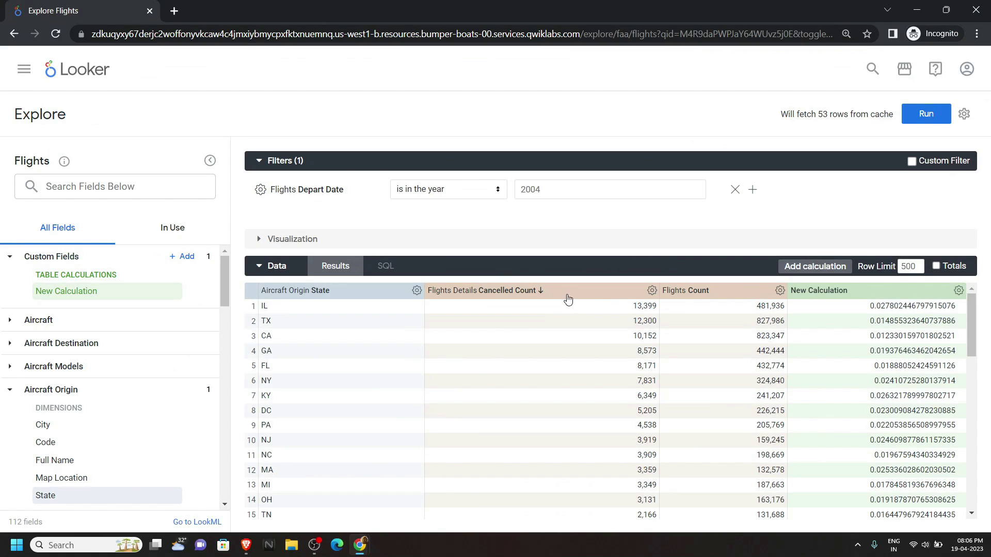
Hide Cancelled Count and Flights Count from the visualization and display the results as a map
click(651, 291)
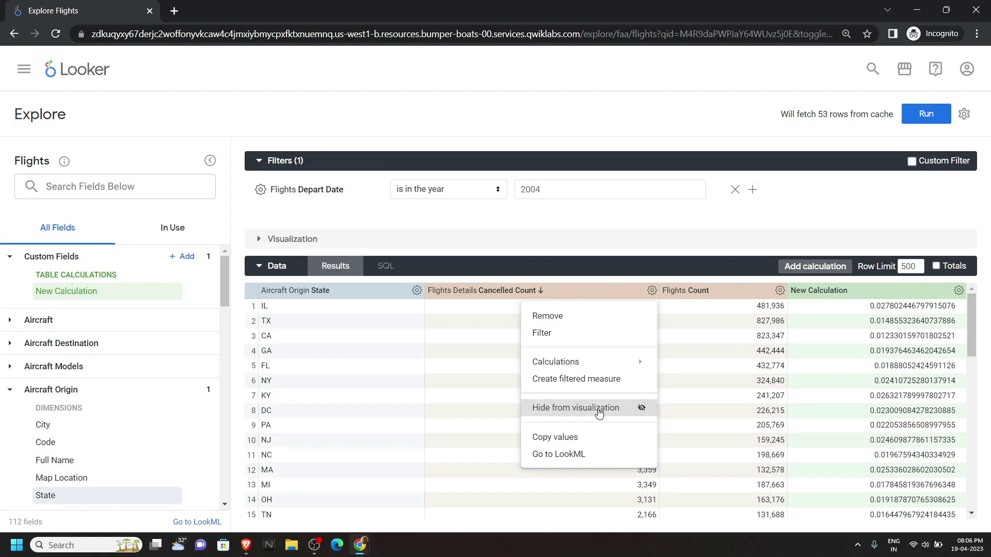
click(596, 408)
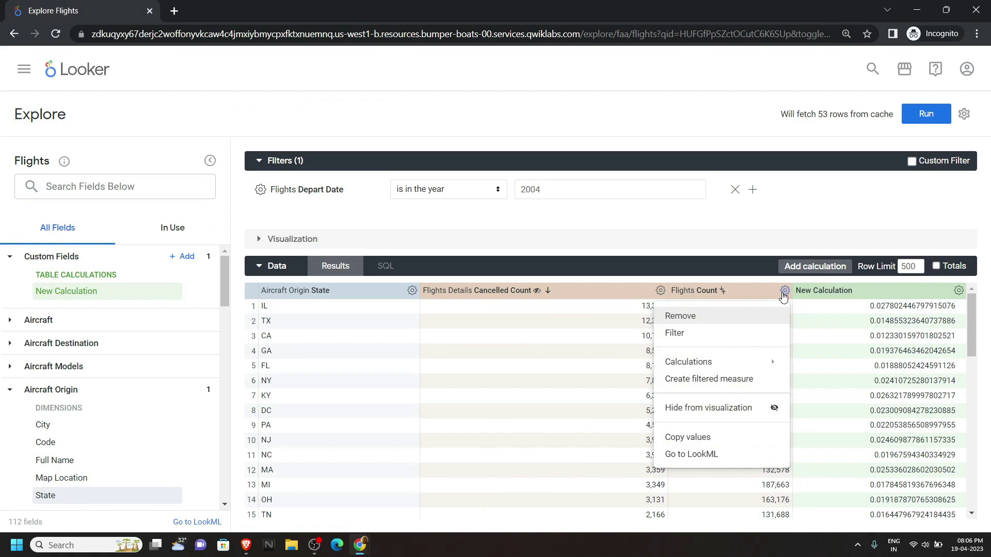
click(743, 419)
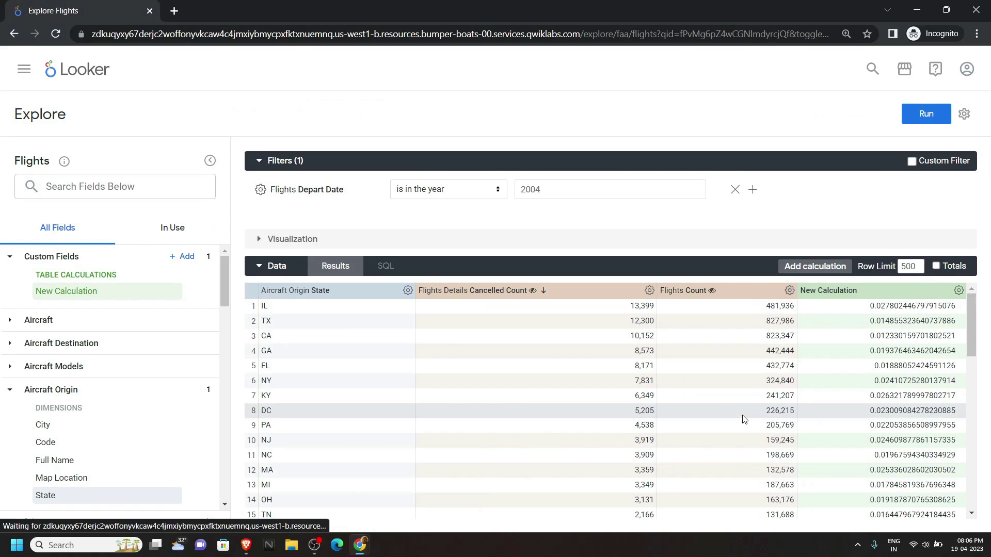
click(343, 243)
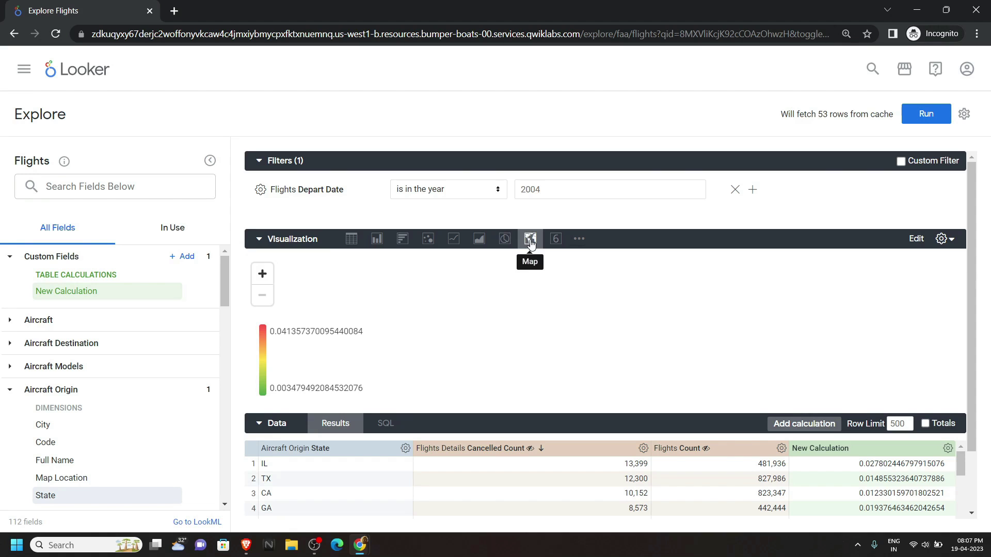
Save the Explore as a Look titled 'Percent of Flights Cancelled by Aircraft Origin 2004', copying the title from the lab
click(964, 114)
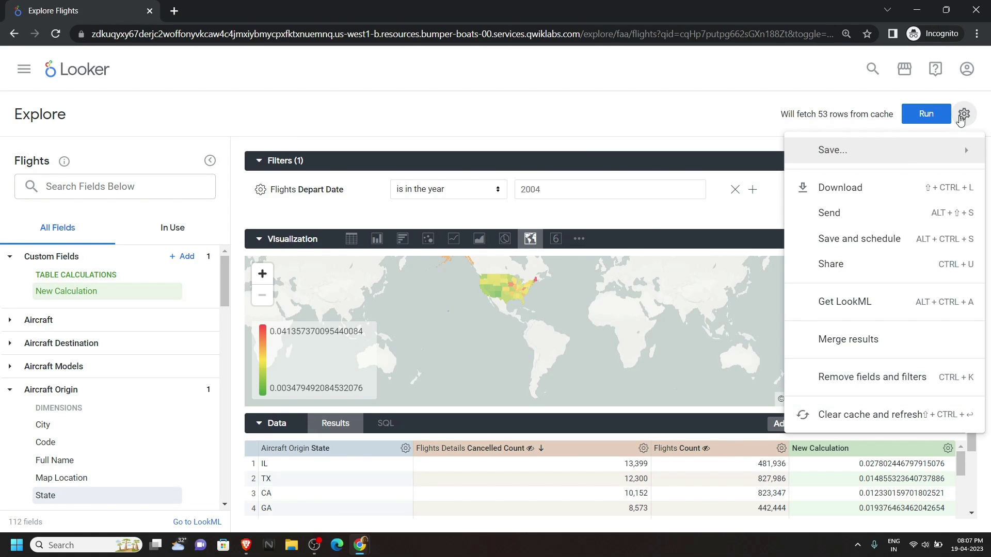
mouse_move(836, 150)
click(729, 216)
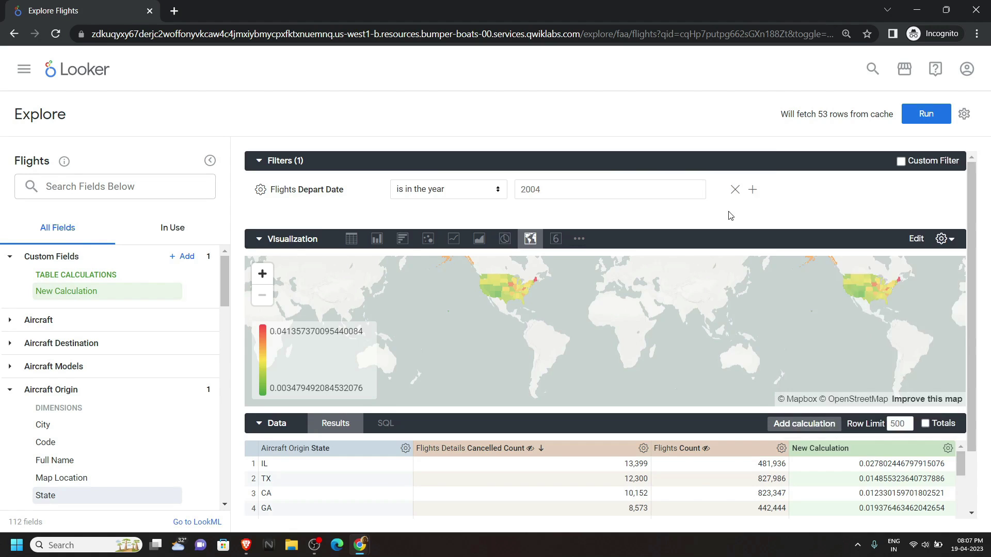
mouse_move(361, 545)
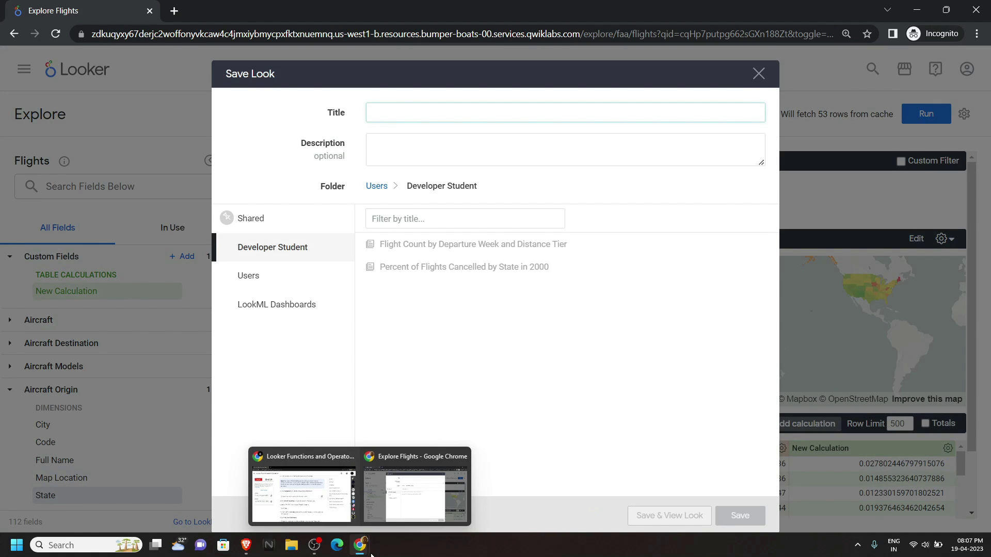
click(302, 491)
scroll(409, 329, down, 7)
scroll(409, 329, down, 1)
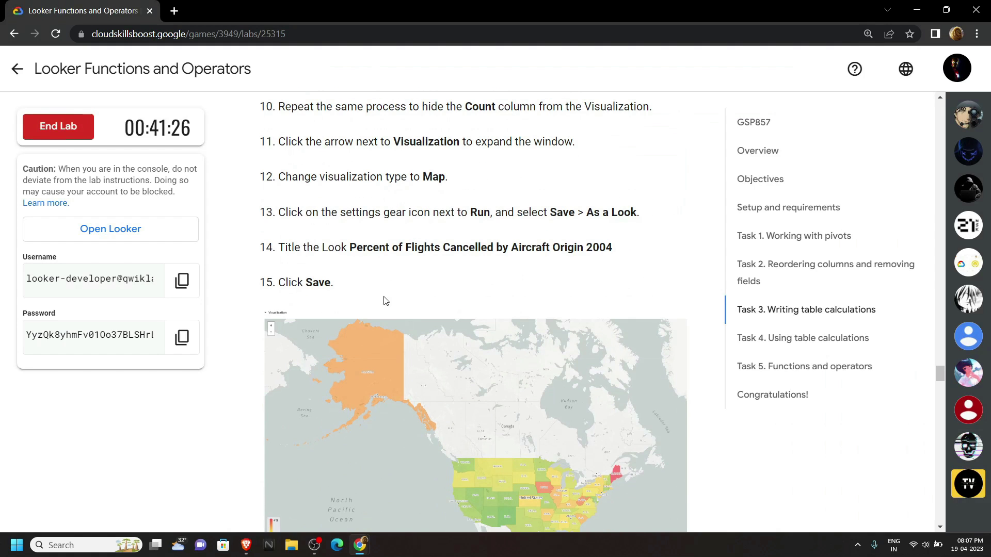
drag(350, 252, 624, 247)
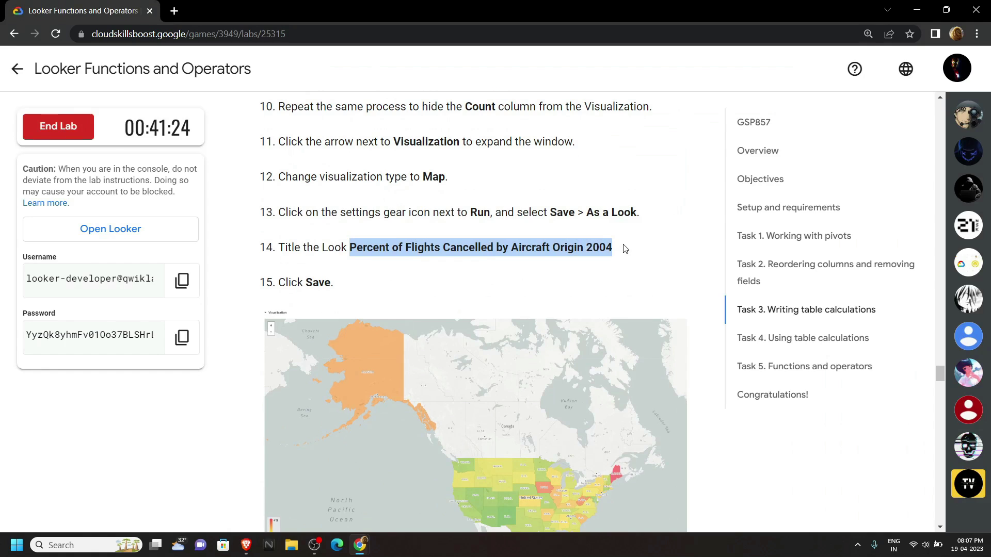
key(ctrl+c)
key(alt+Tab)
key(ctrl+v)
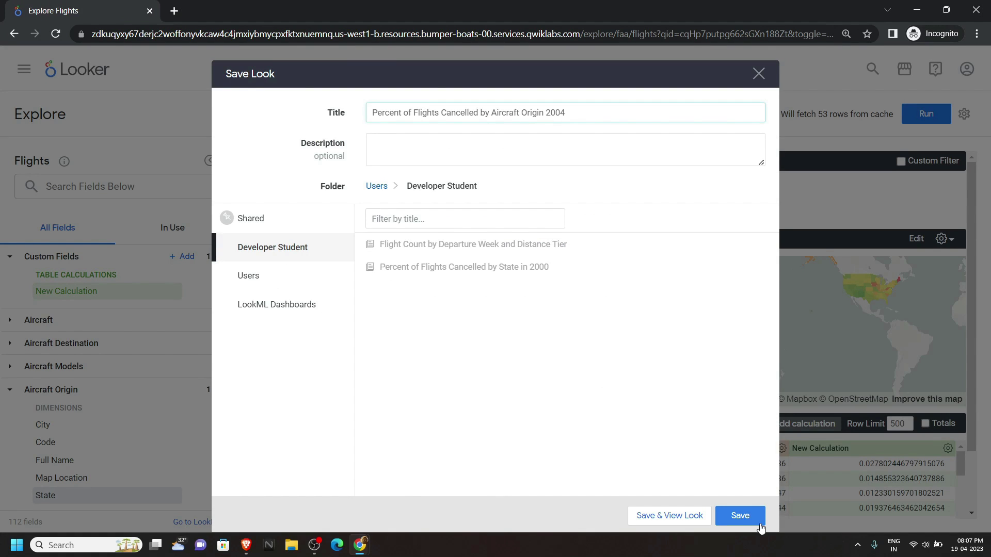
click(740, 516)
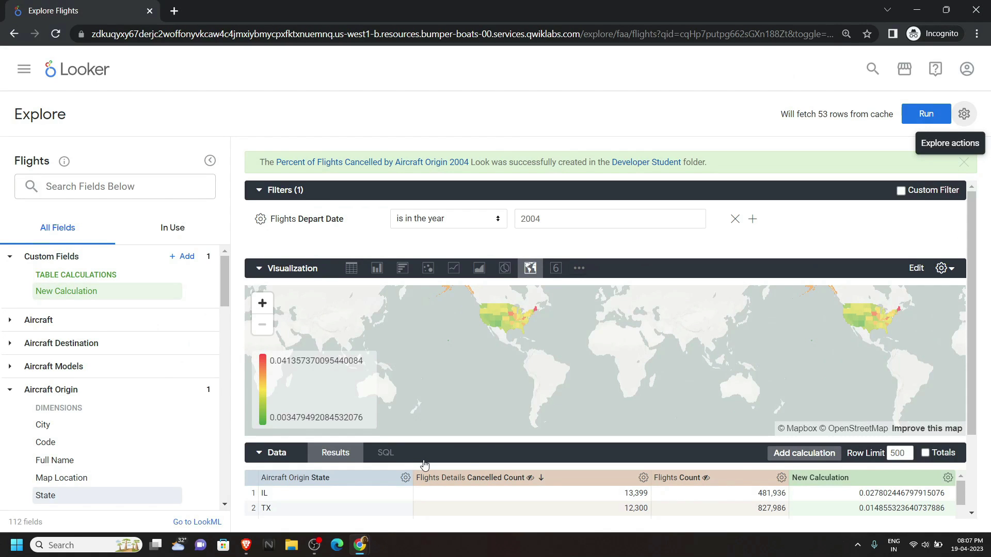
Go back to the lab instructions and scroll to the progress check
mouse_move(371, 551)
click(296, 491)
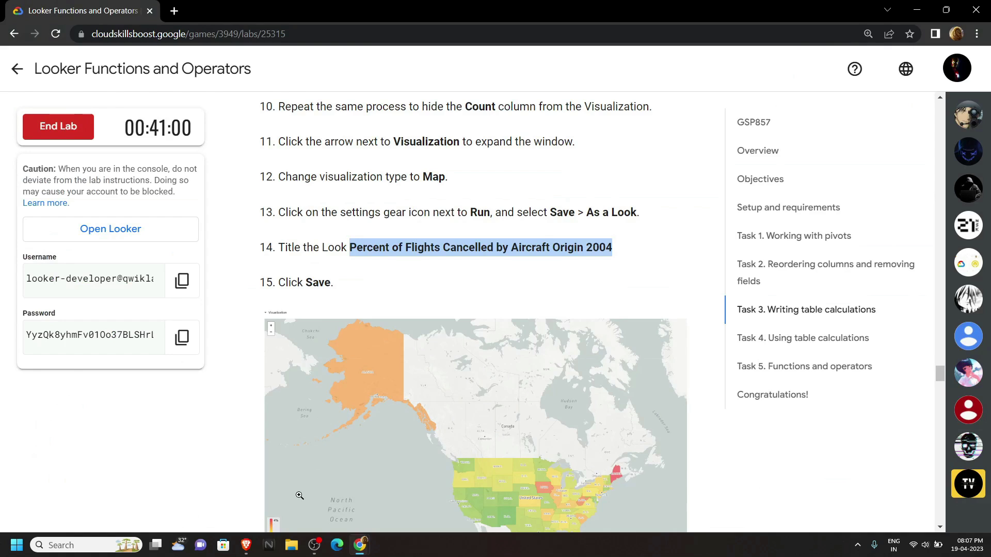
scroll(382, 346, down, 5)
scroll(383, 345, down, 2)
Run the table calculations progress check, preview Task 4, and return to Looker
click(412, 222)
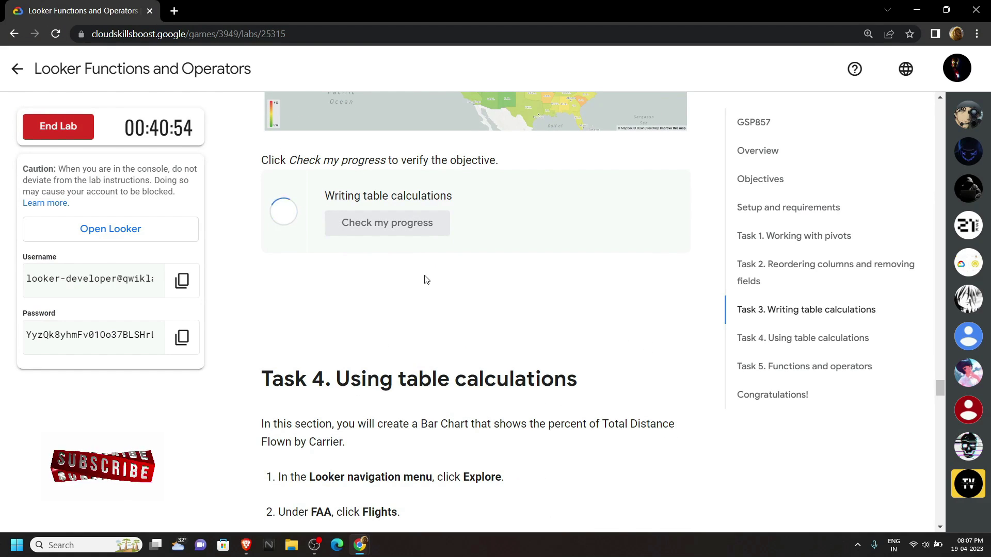
scroll(426, 279, down, 5)
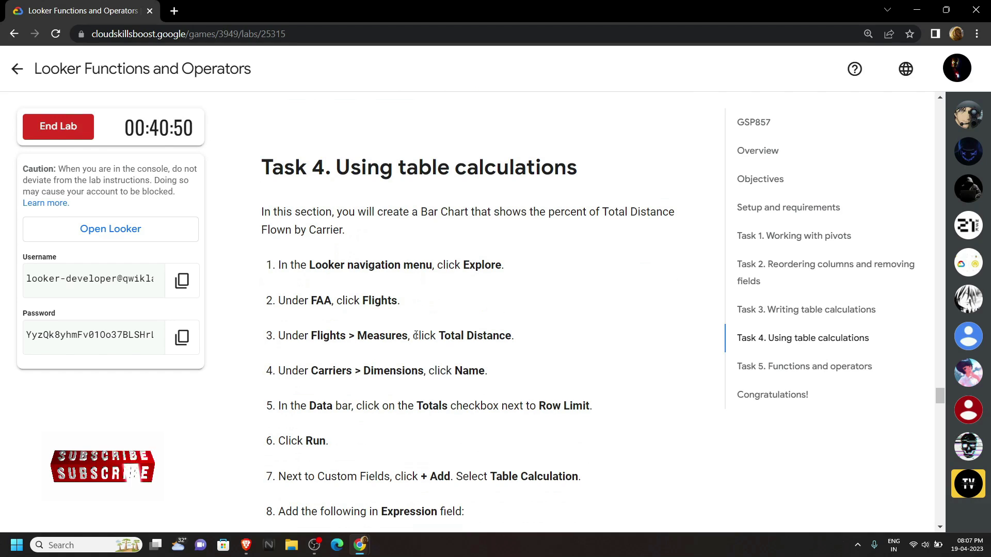
mouse_move(360, 545)
click(469, 478)
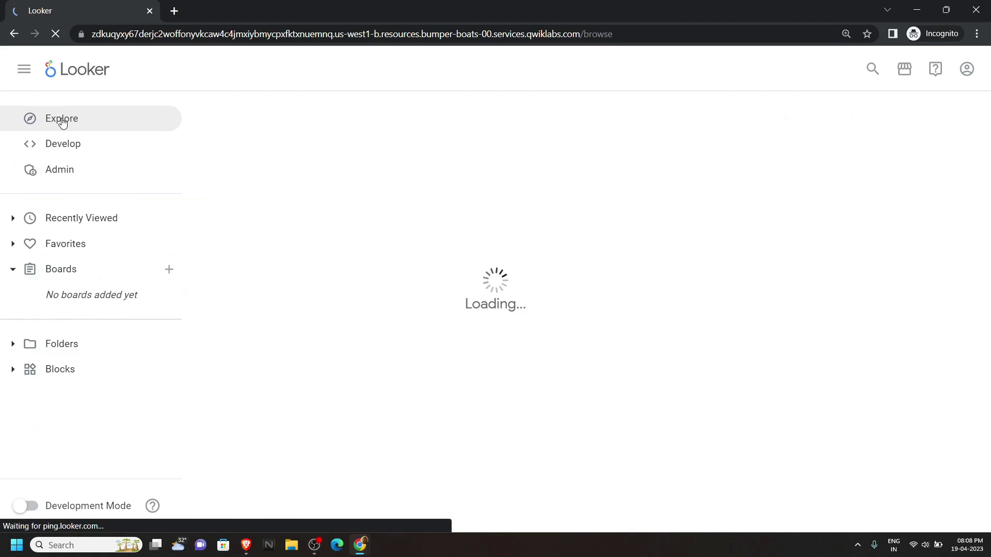
Start a new Flights Explore with Flights Total Distance and Carriers Name
click(62, 122)
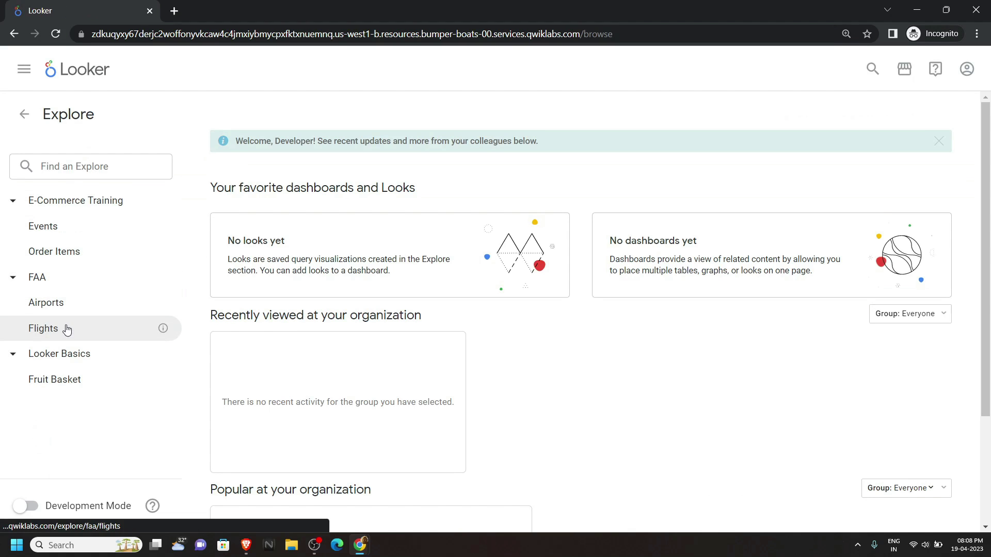
click(67, 329)
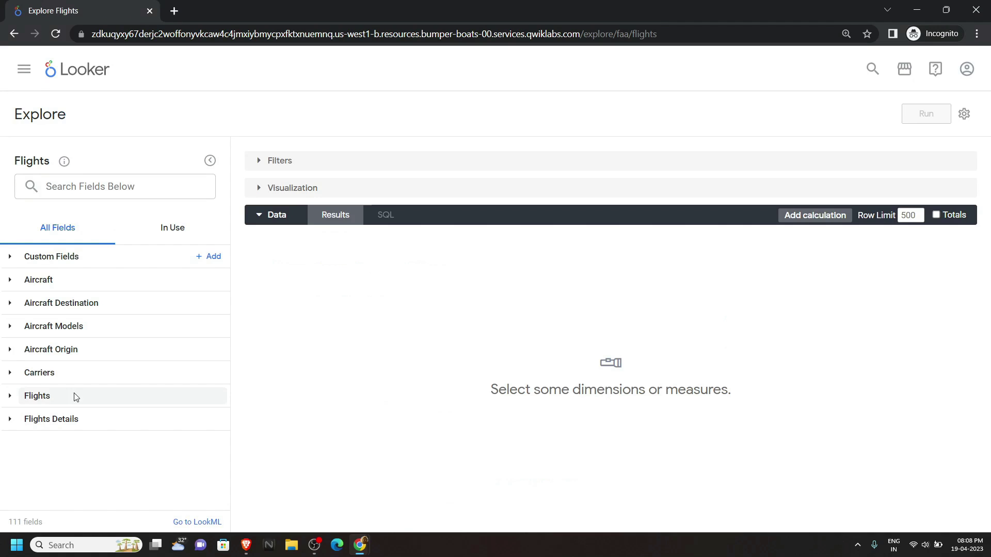
click(42, 398)
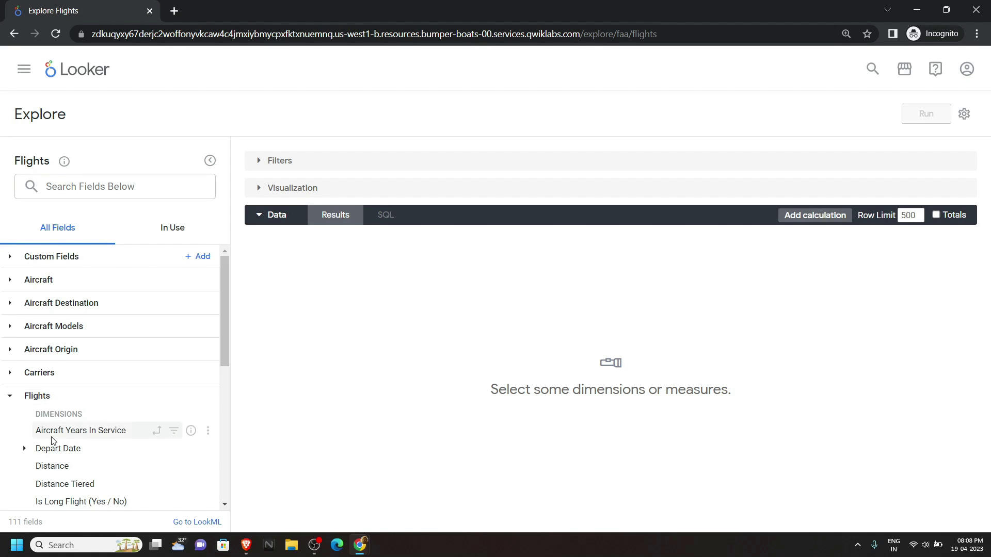
scroll(52, 439, down, 5)
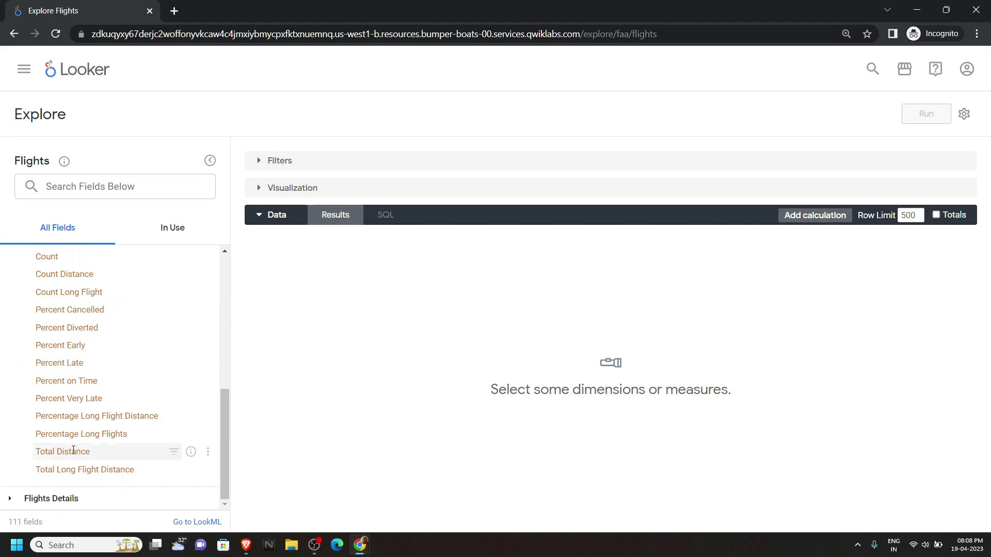
click(89, 452)
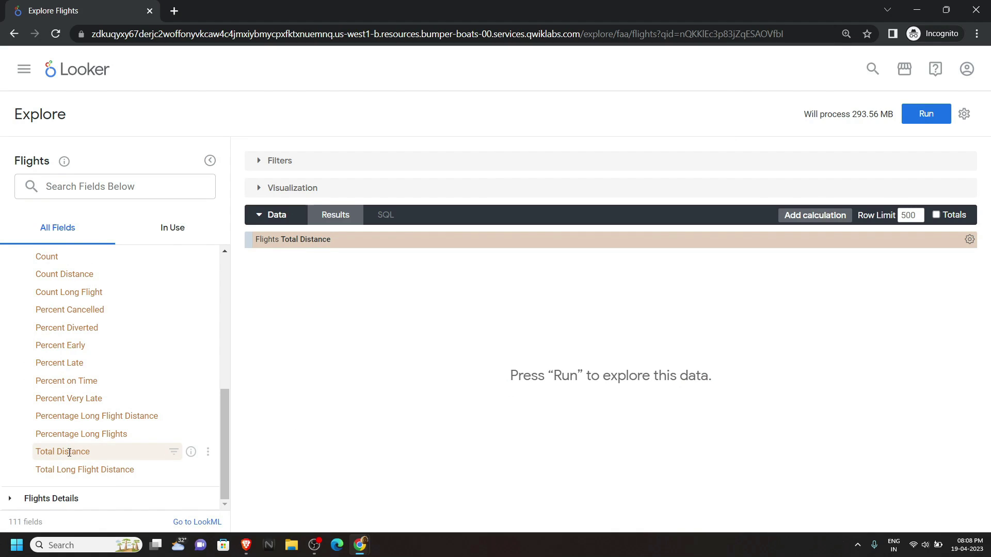
scroll(69, 452, up, 6)
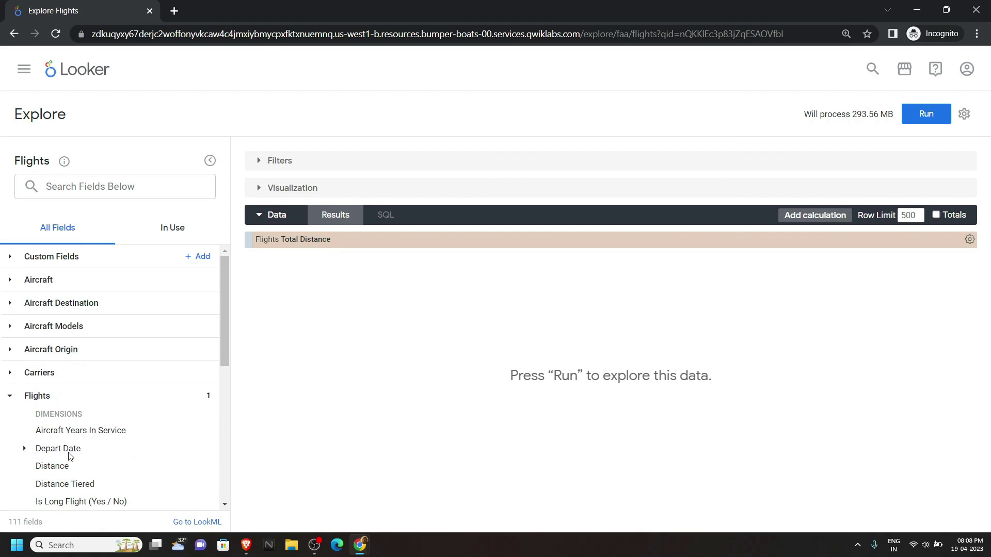
click(44, 373)
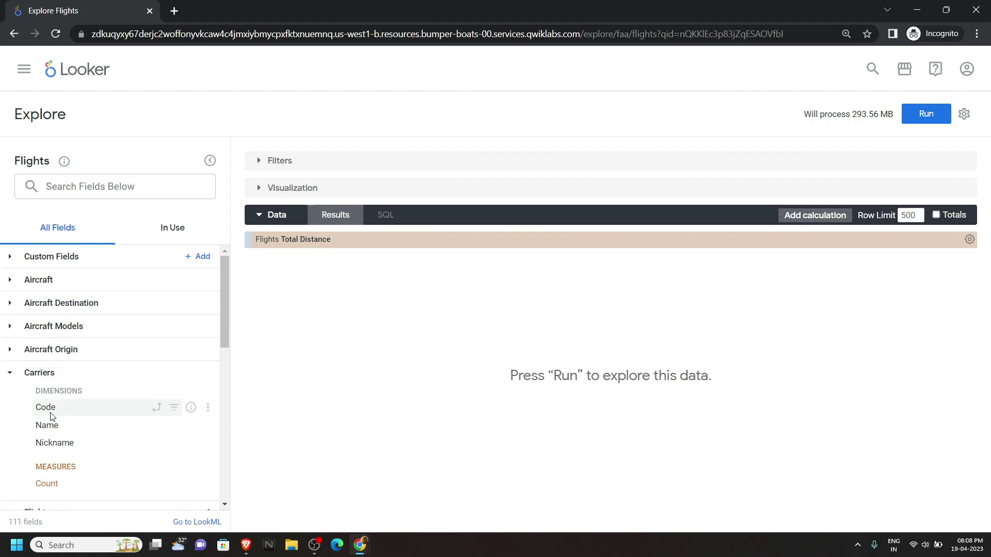
scroll(108, 362, down, 2)
click(100, 352)
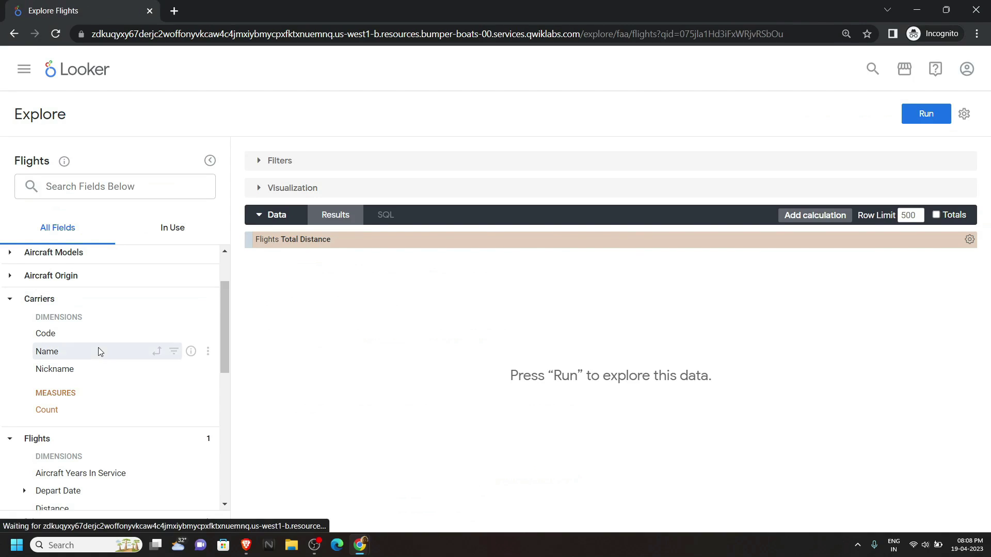
Turn on Totals and run the query, returning 22 carrier rows
click(936, 216)
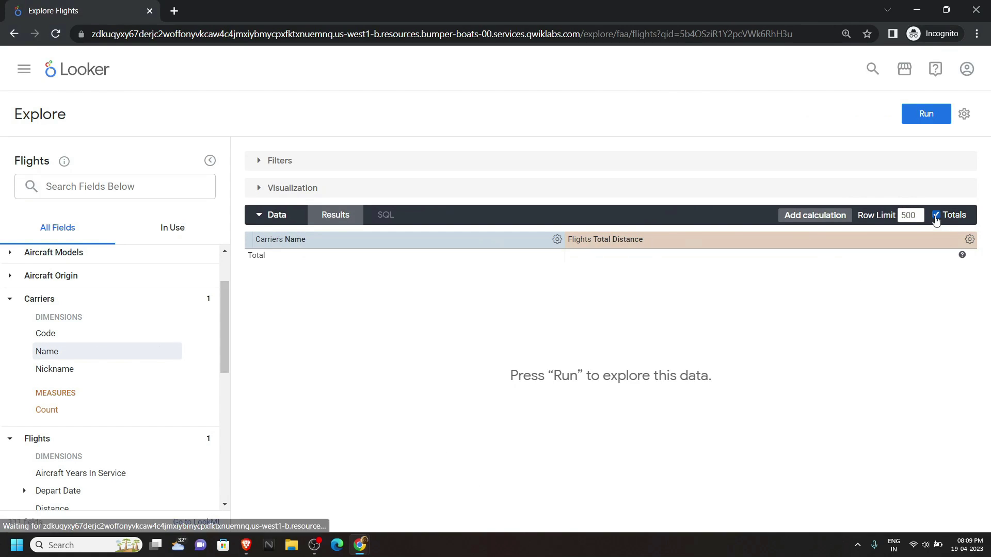
click(931, 116)
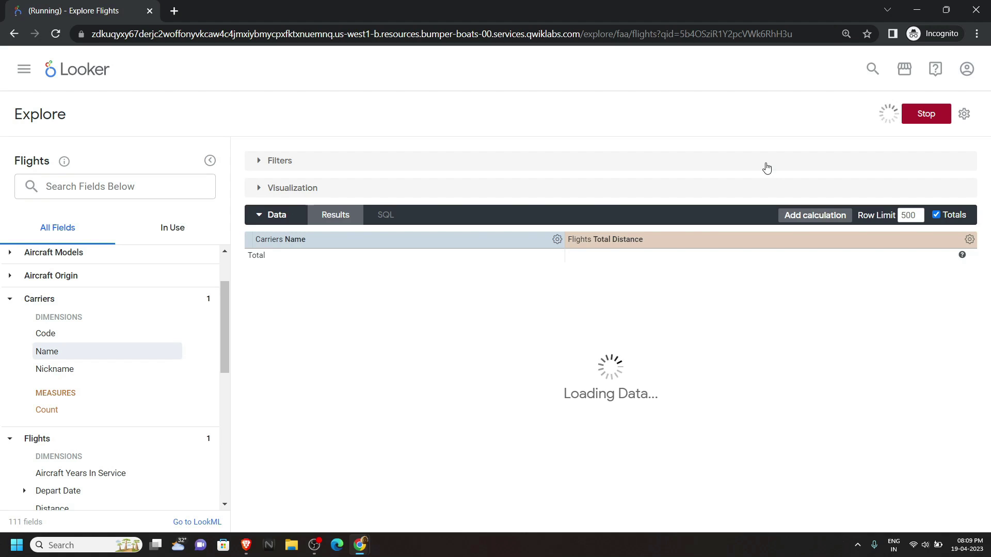
scroll(217, 325, down, 2)
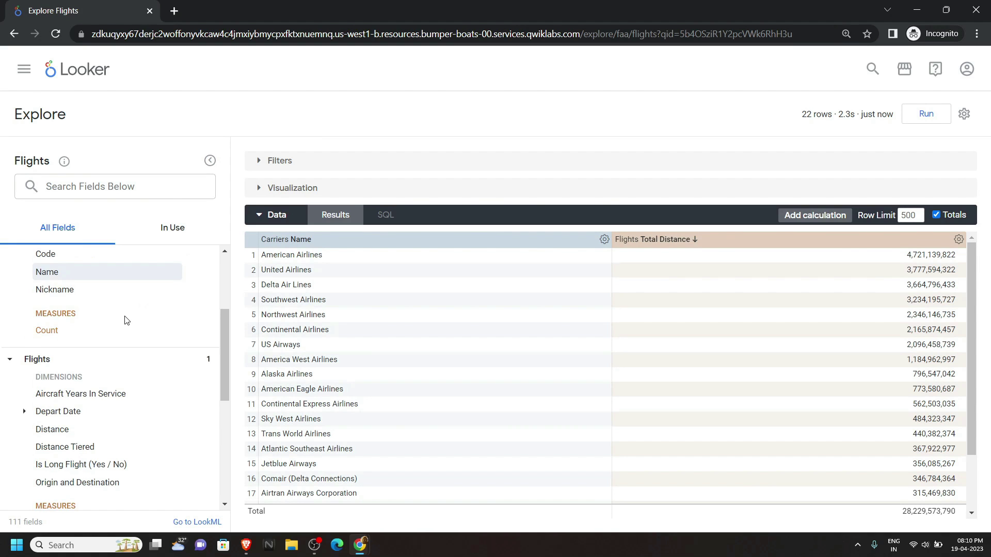
scroll(126, 320, up, 4)
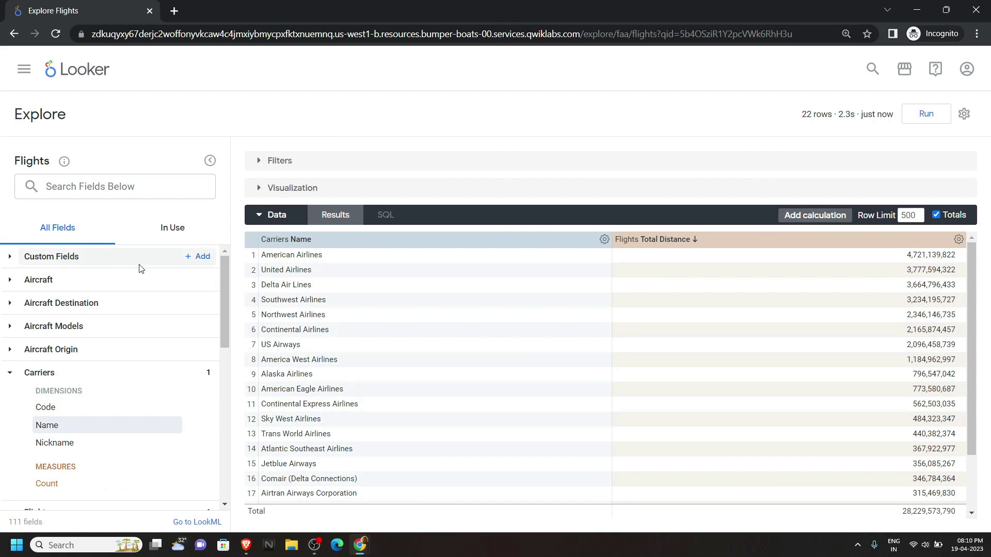
Create a table calculation dividing Total Distance by its total, using the expression copied from the lab
click(199, 257)
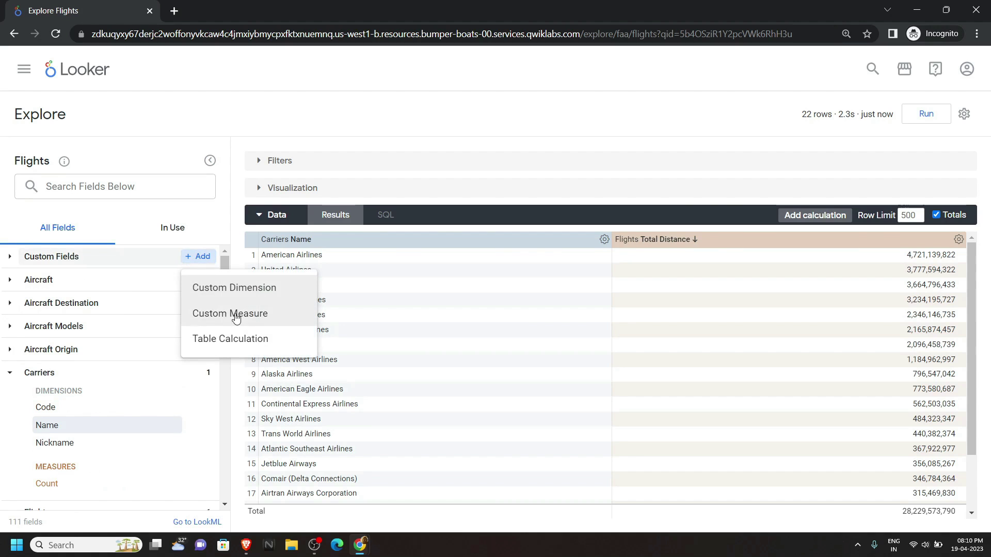
click(247, 340)
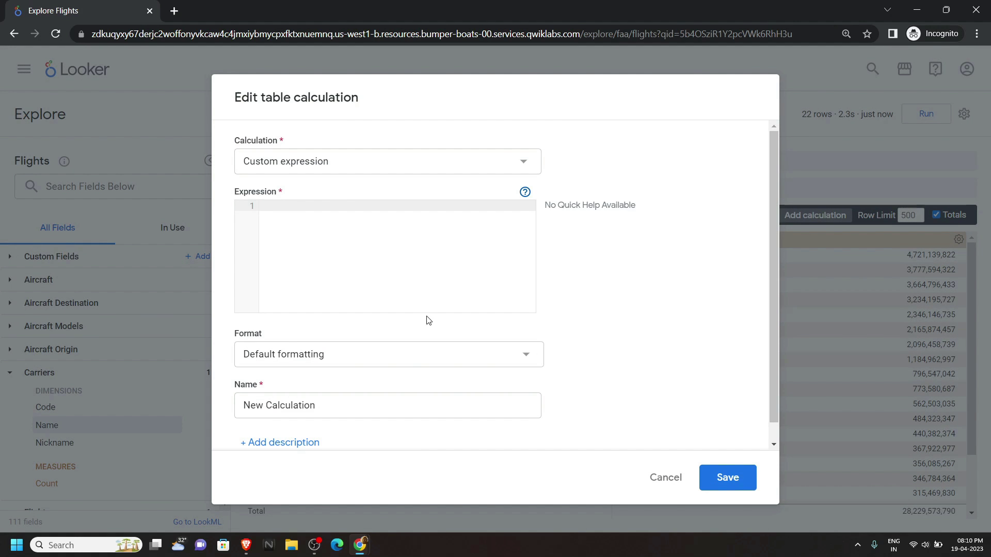
mouse_move(361, 546)
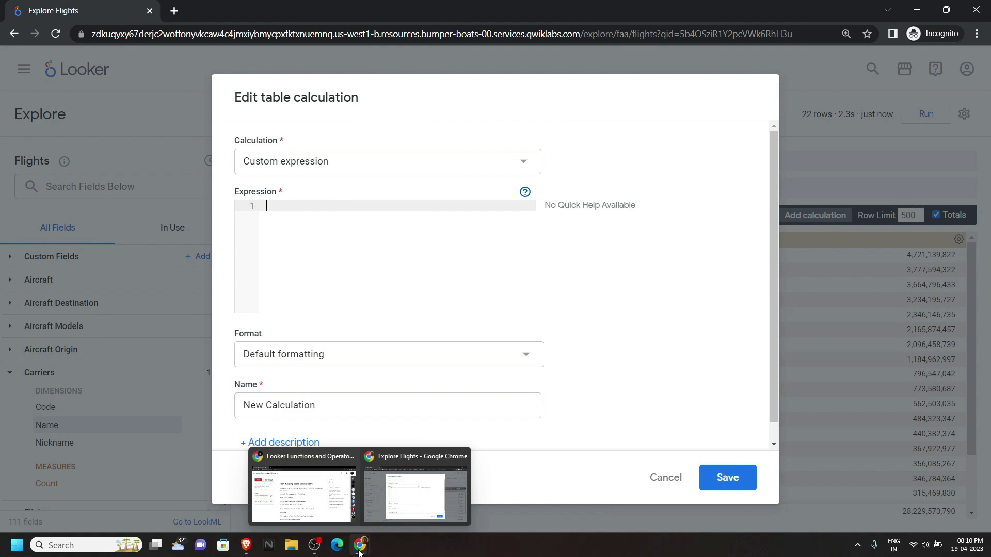
click(305, 490)
scroll(395, 372, up, 3)
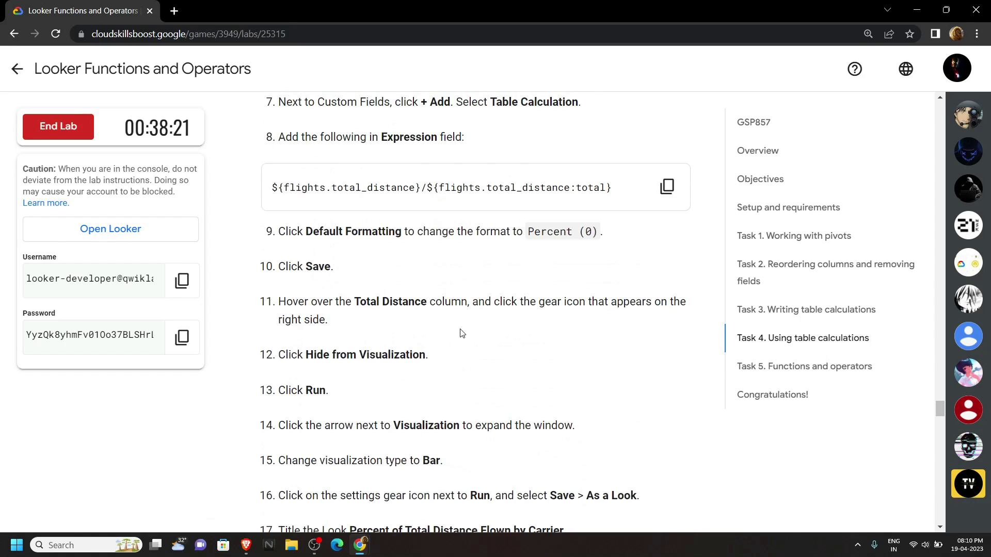
click(667, 187)
mouse_move(360, 546)
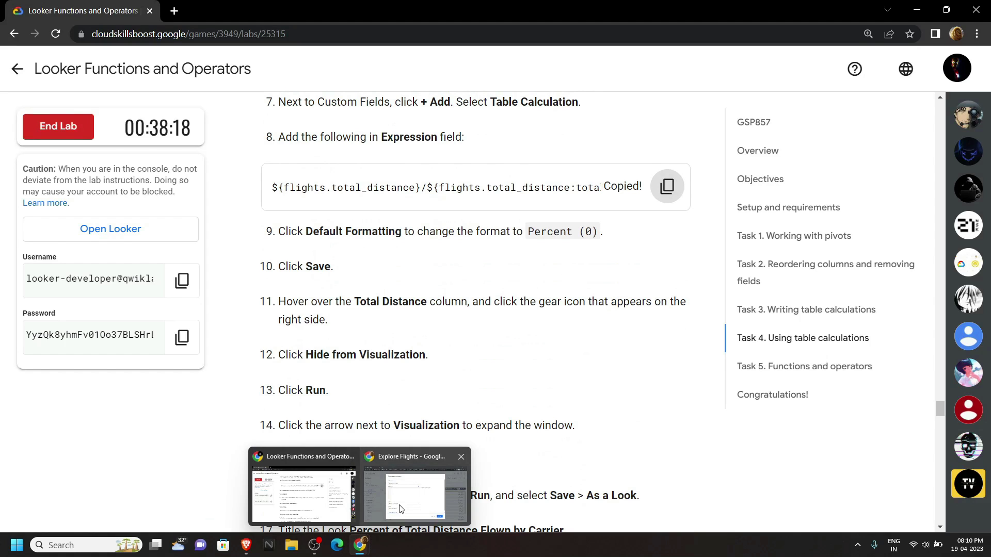
click(415, 487)
key(ctrl+v)
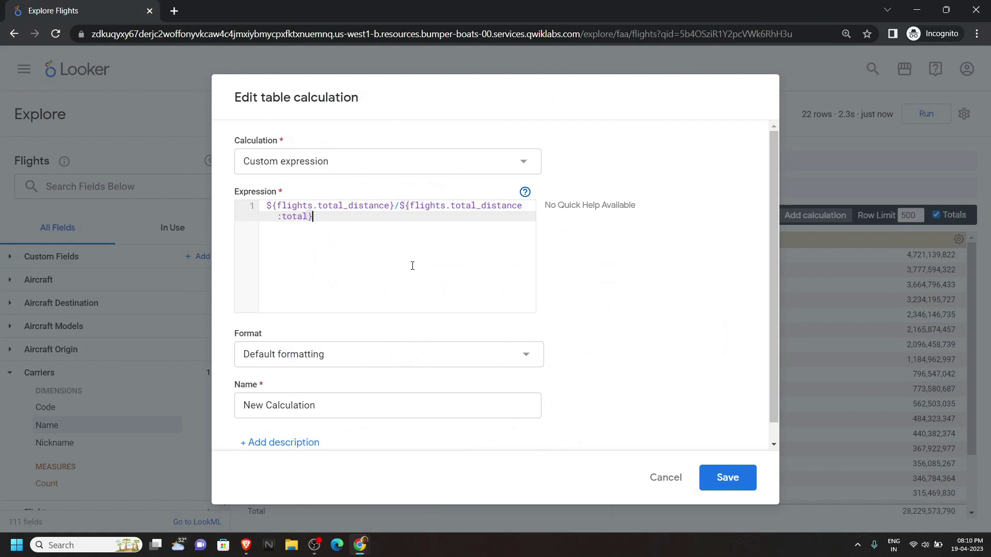
click(726, 477)
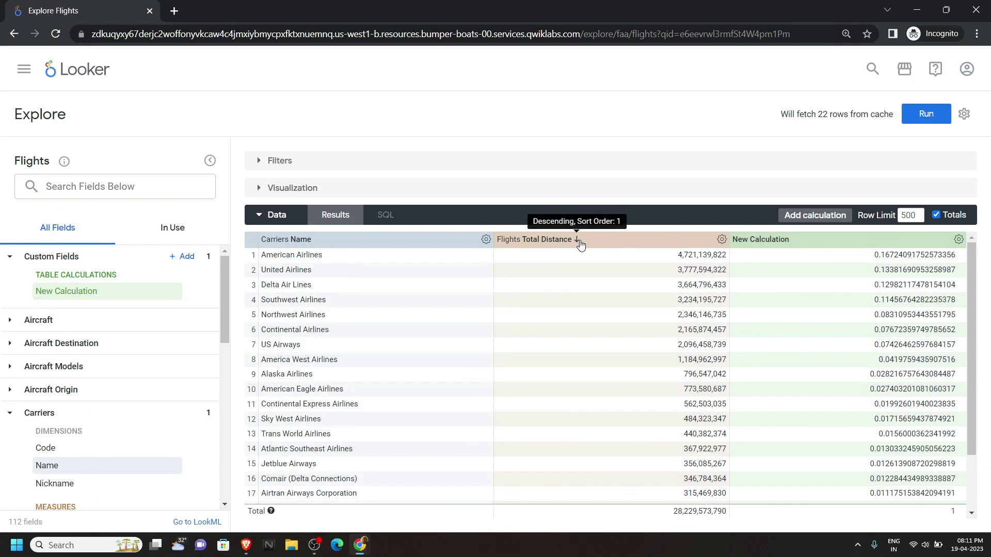
Hide Total Distance from the visualization, rerun, and chart the carrier shares as horizontal bars
click(721, 240)
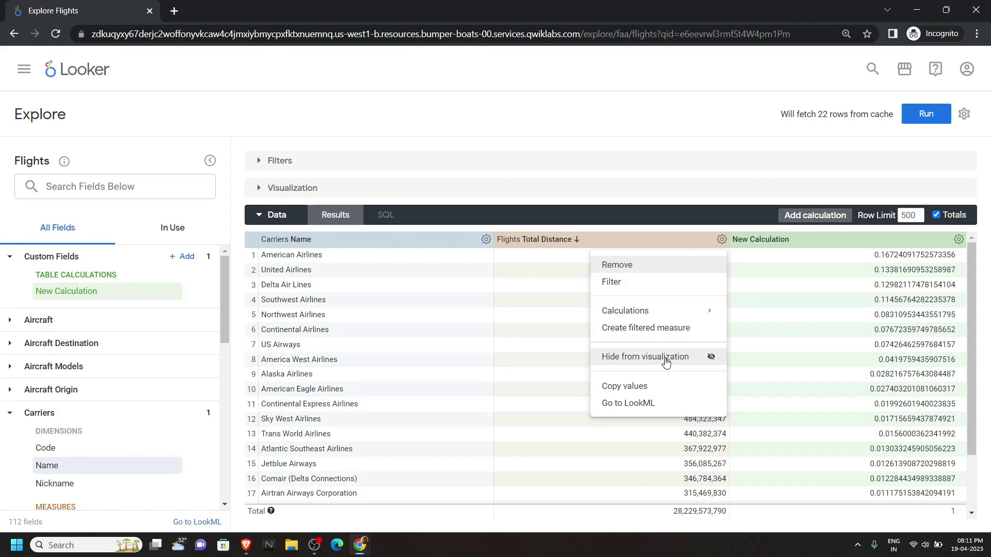
click(666, 358)
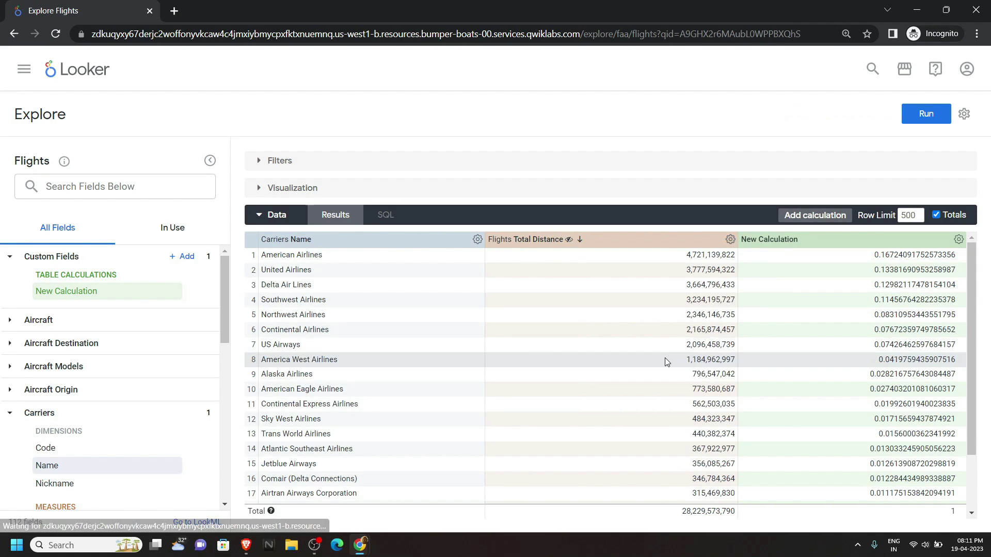
click(934, 111)
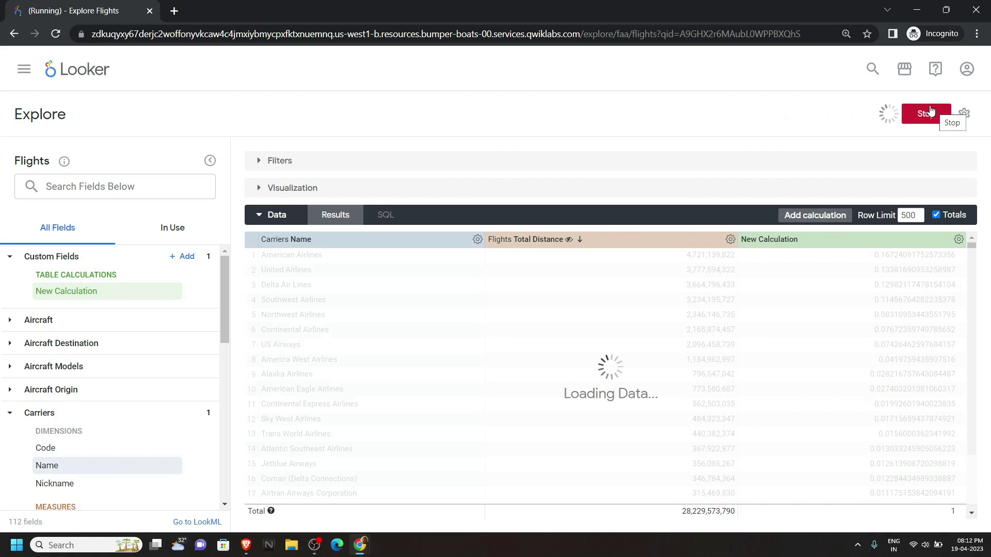
click(319, 188)
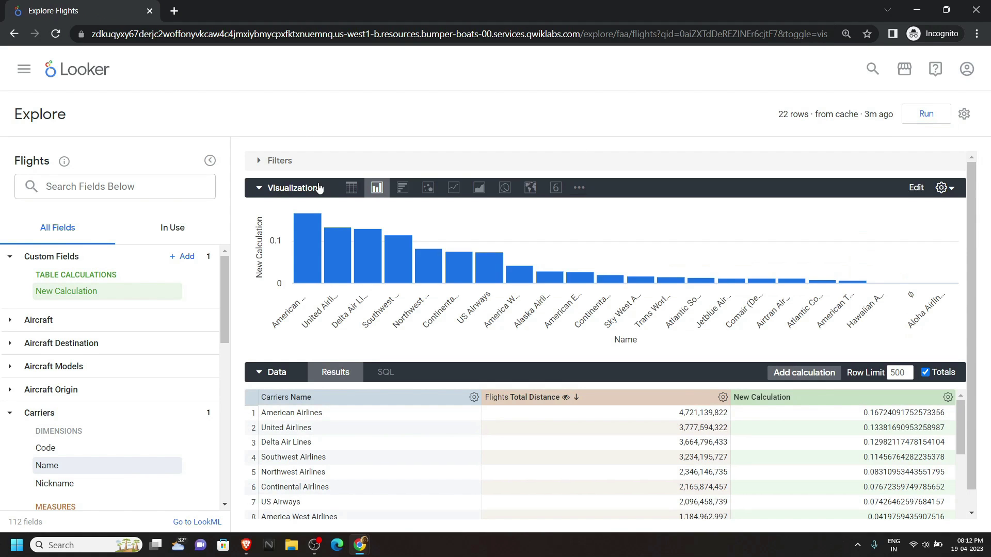
click(403, 191)
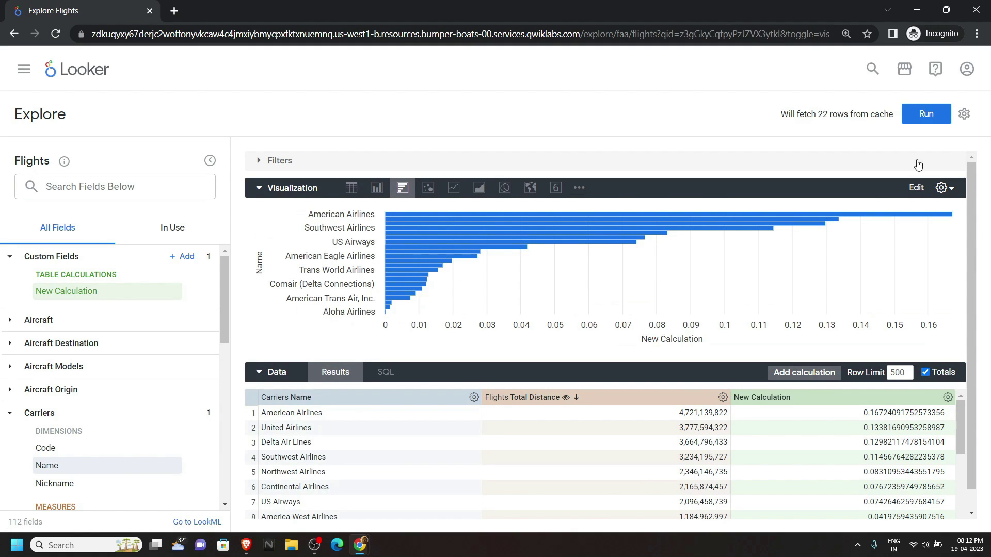
Save the query as a Look titled 'Percent of Total Distance Flown by Carrier', with the title copied from the lab
click(963, 114)
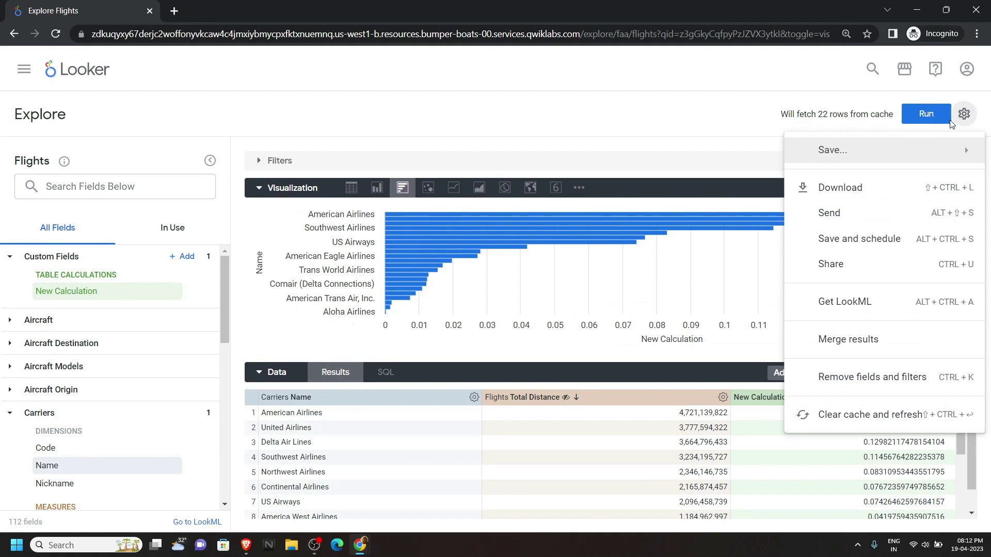
mouse_move(894, 152)
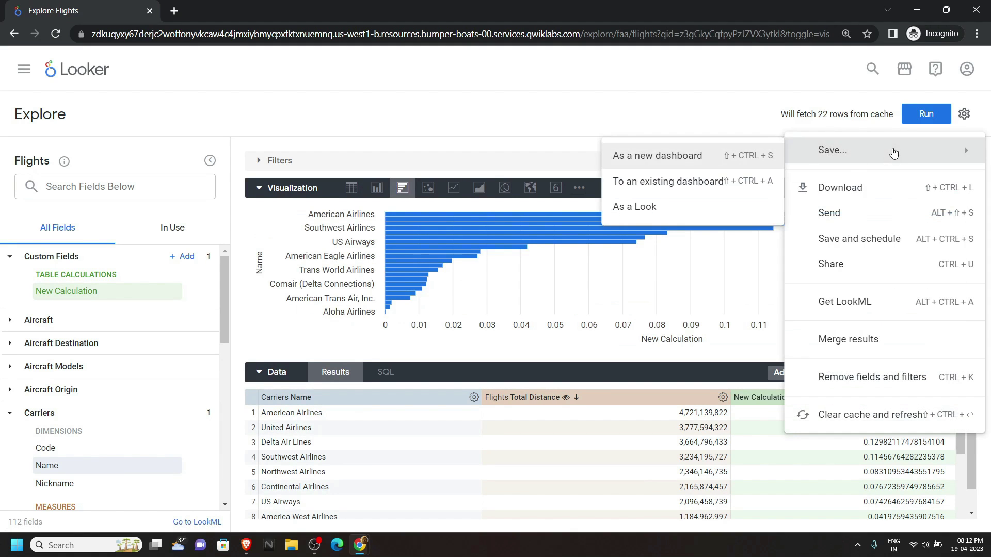
click(725, 206)
mouse_move(370, 546)
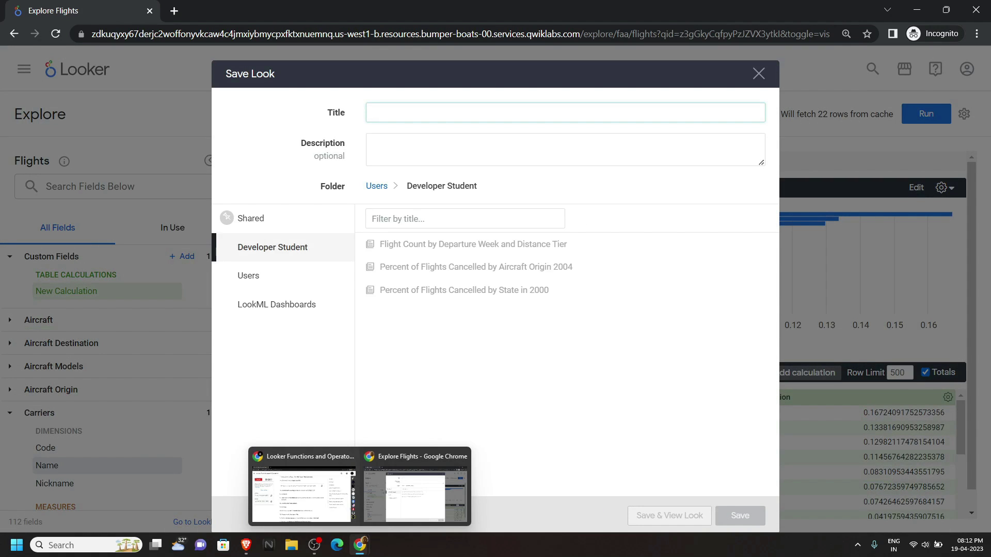
click(315, 493)
scroll(321, 494, down, 3)
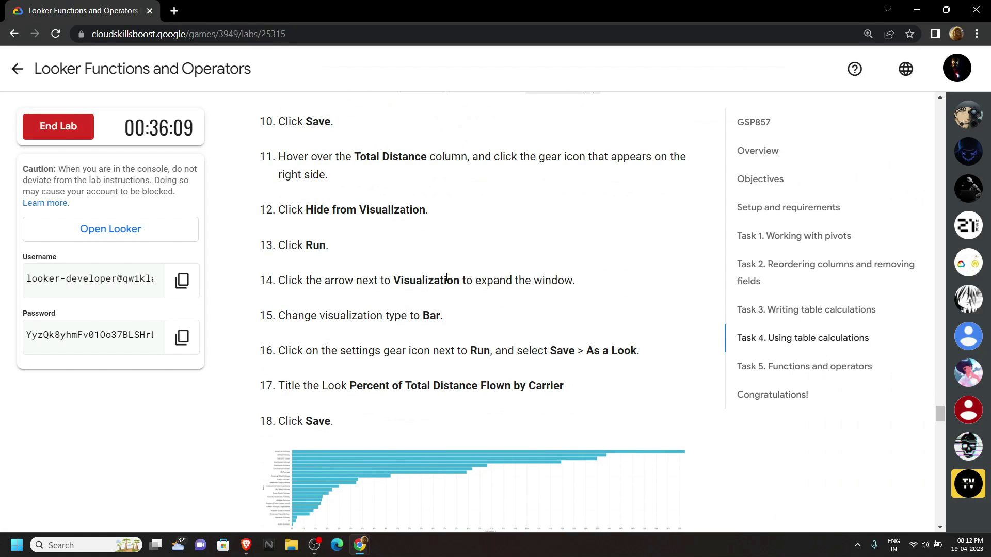
drag(349, 390, 569, 388)
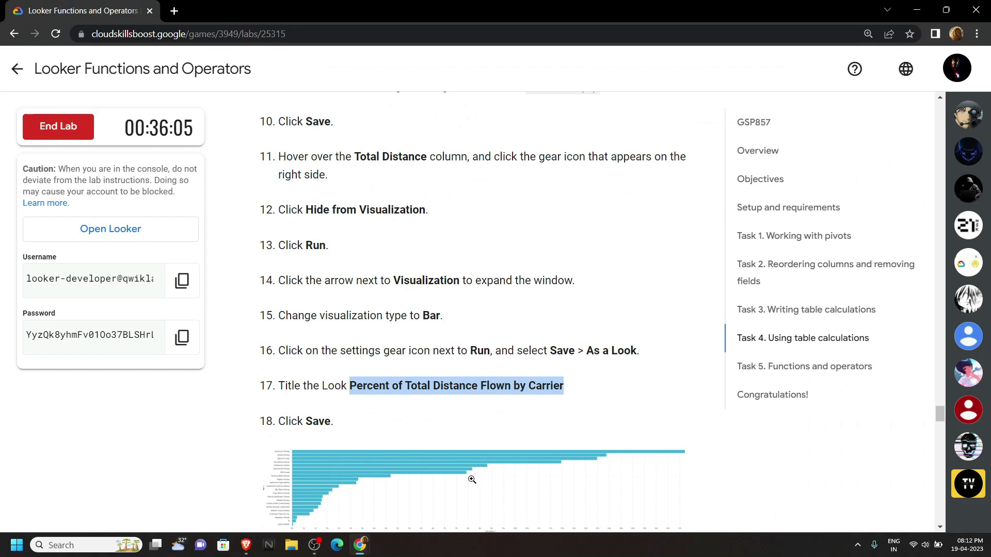
mouse_move(359, 545)
click(423, 478)
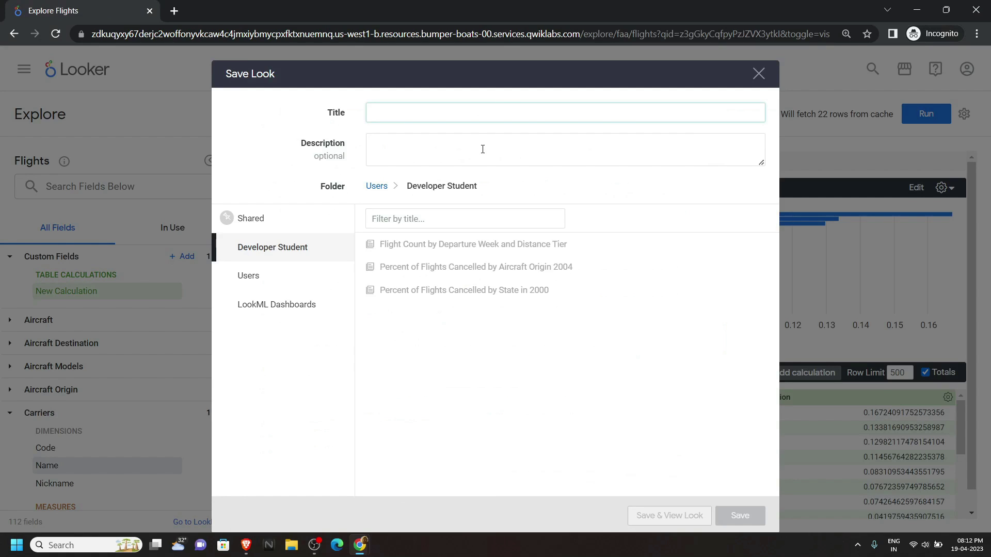
key(ctrl+v)
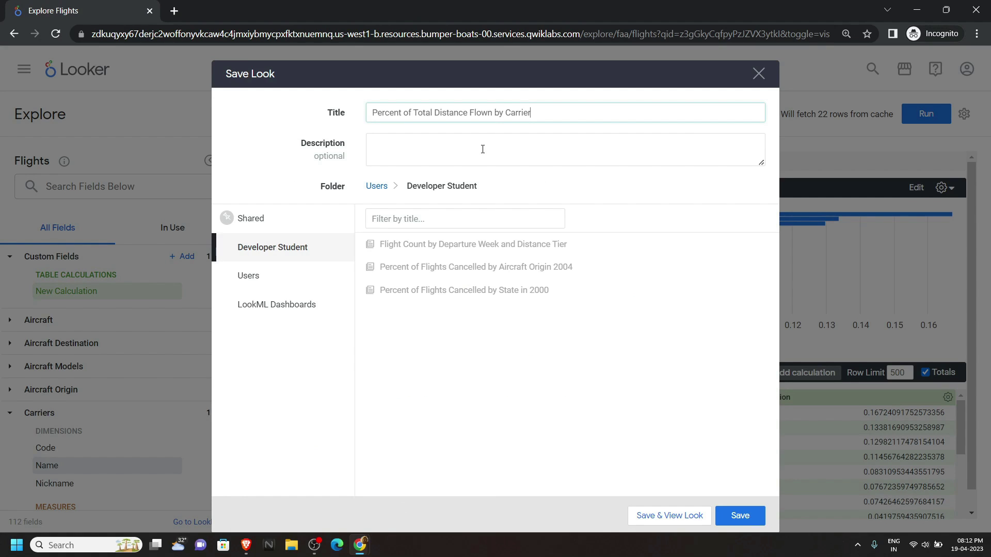
click(733, 513)
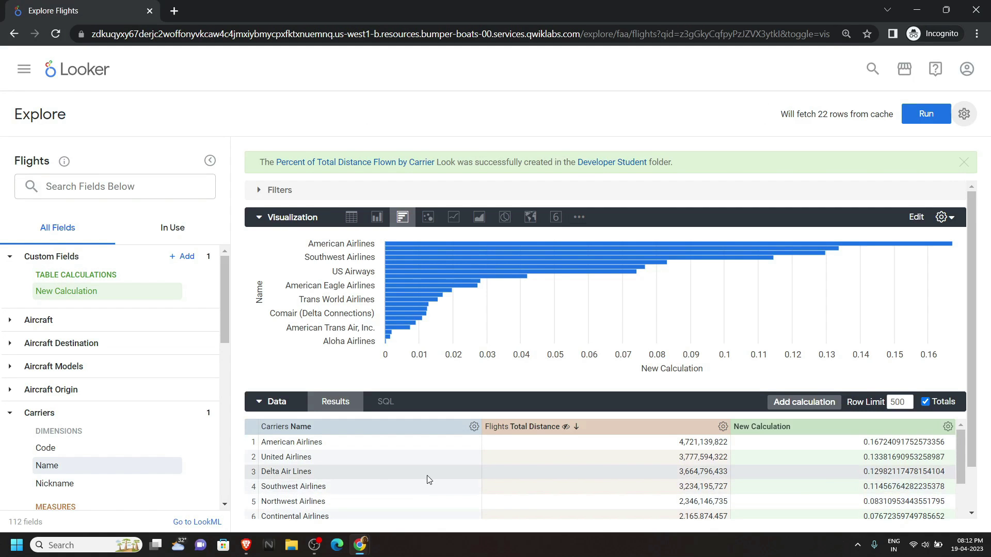
Check progress on the lab's table calculations objective, then return to the Looker Explore
mouse_move(360, 545)
click(316, 497)
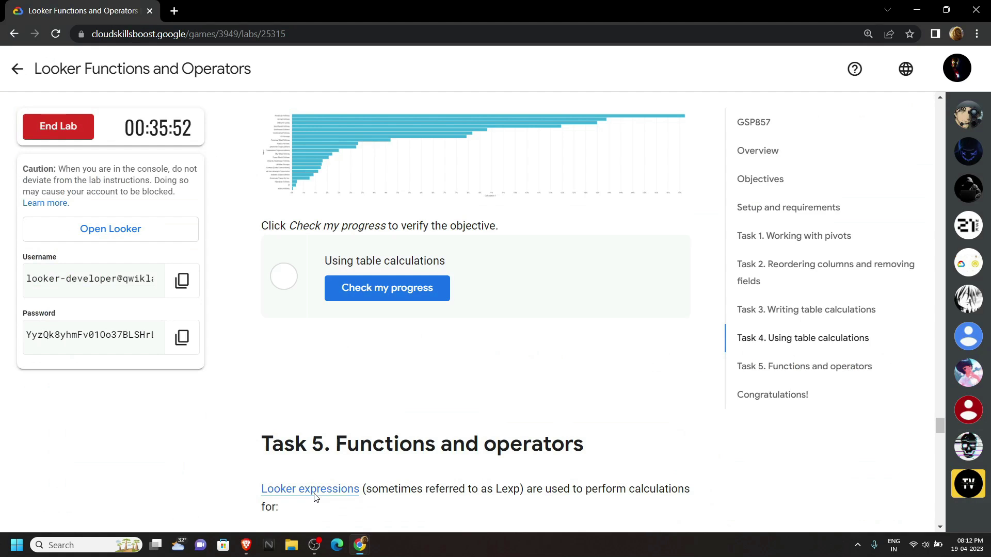
click(404, 295)
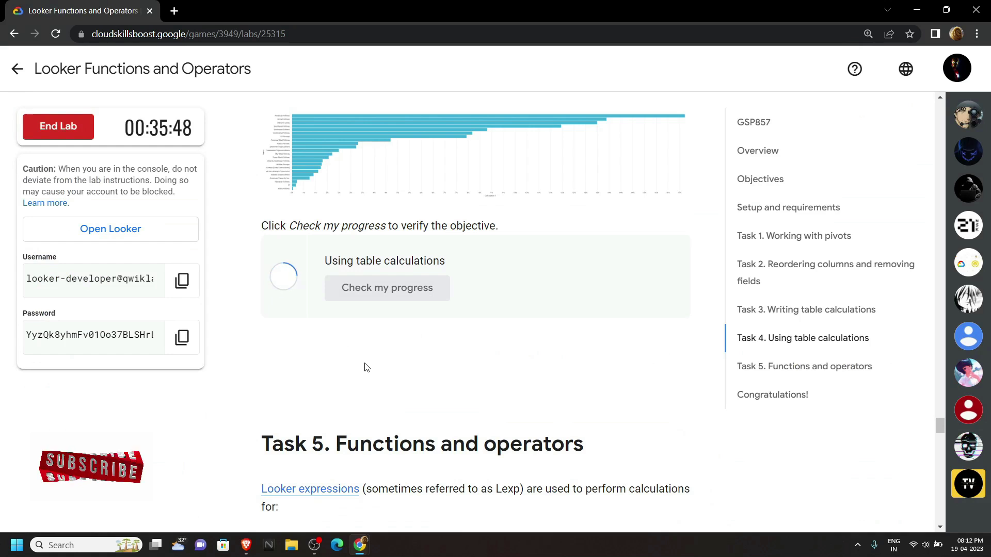
scroll(364, 367, down, 10)
mouse_move(360, 545)
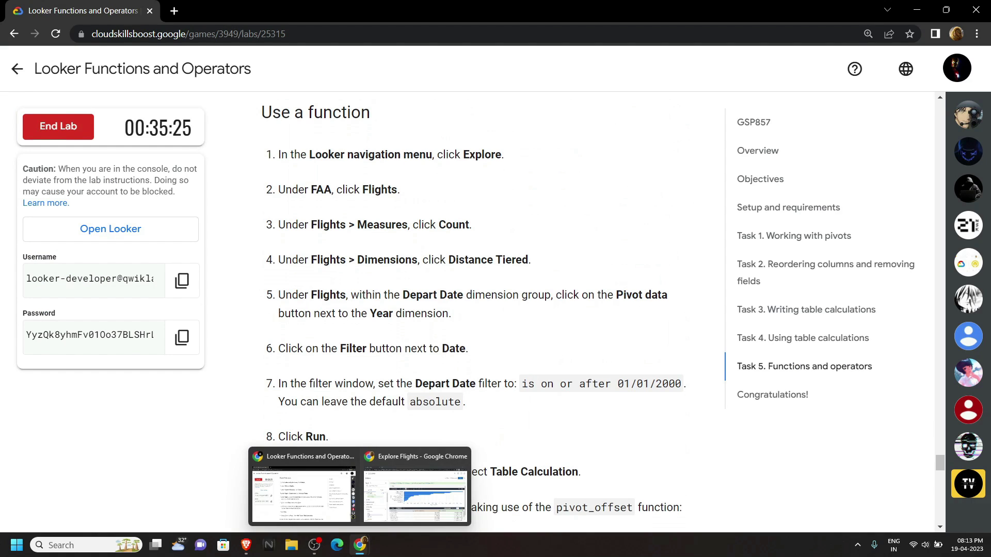
click(414, 485)
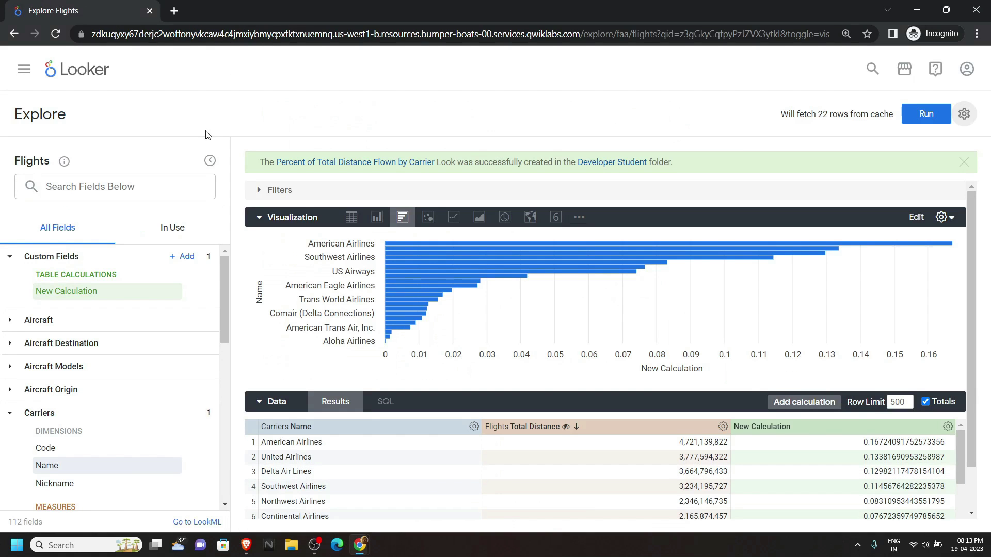
Start a new Flights Explore with Count and Distance Tiered, pivoted by Depart Year
click(91, 74)
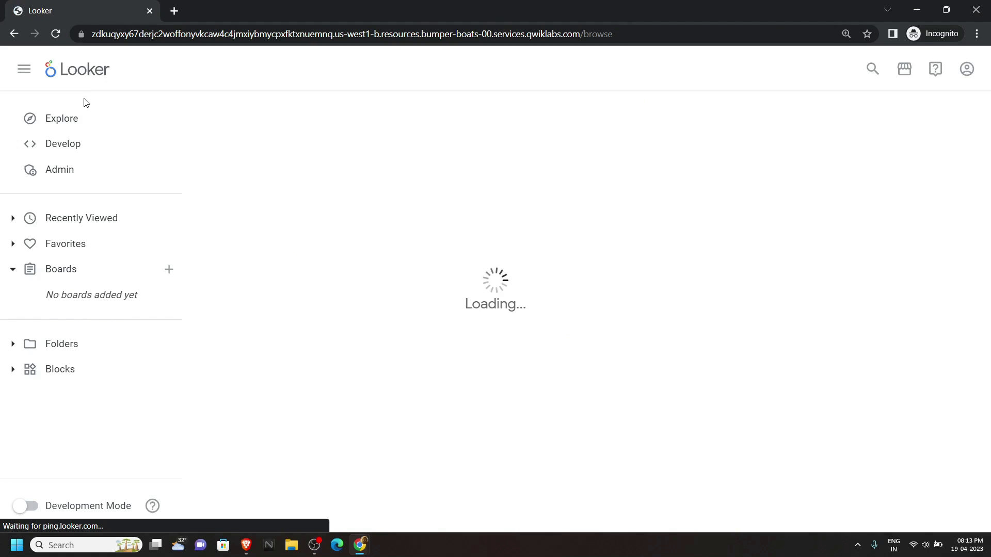
click(73, 119)
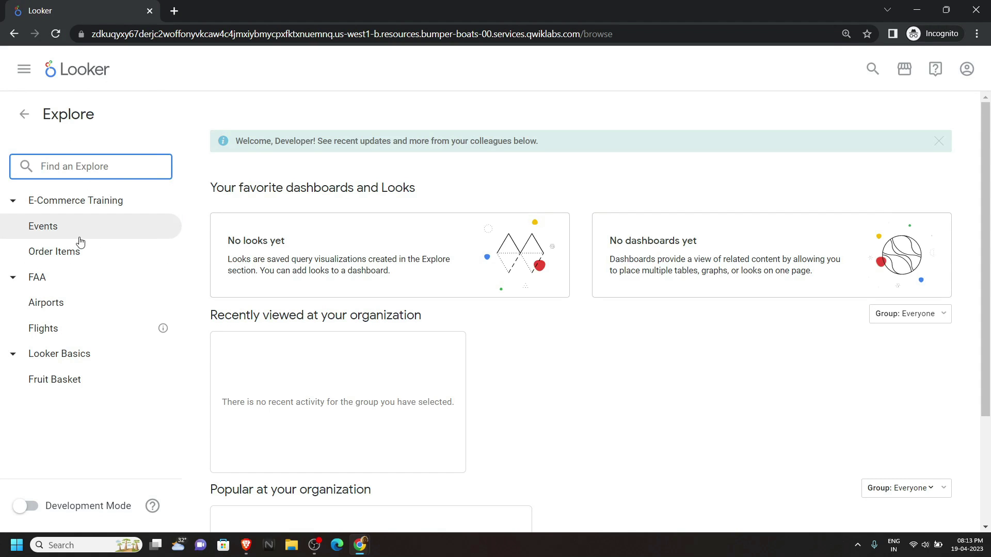
click(45, 328)
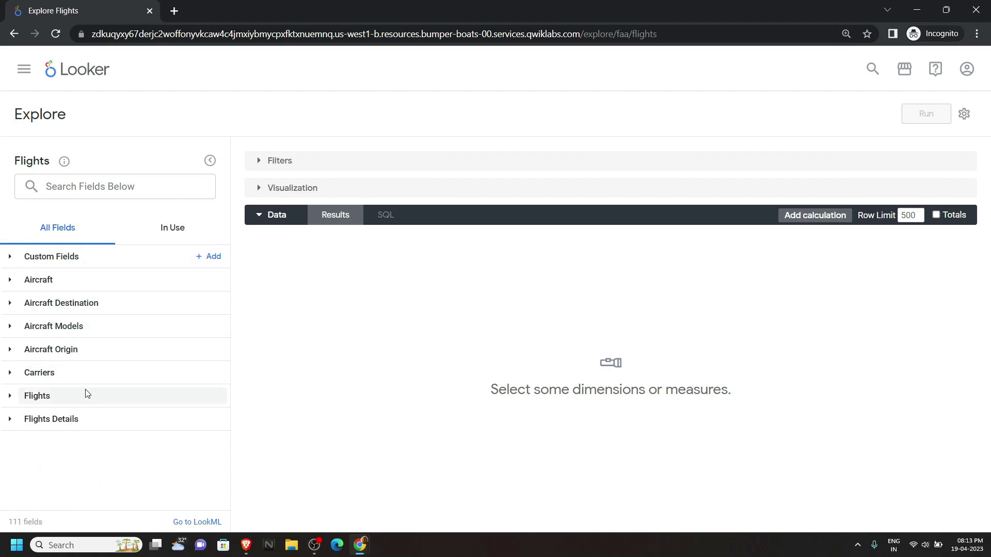
click(73, 397)
scroll(73, 397, down, 4)
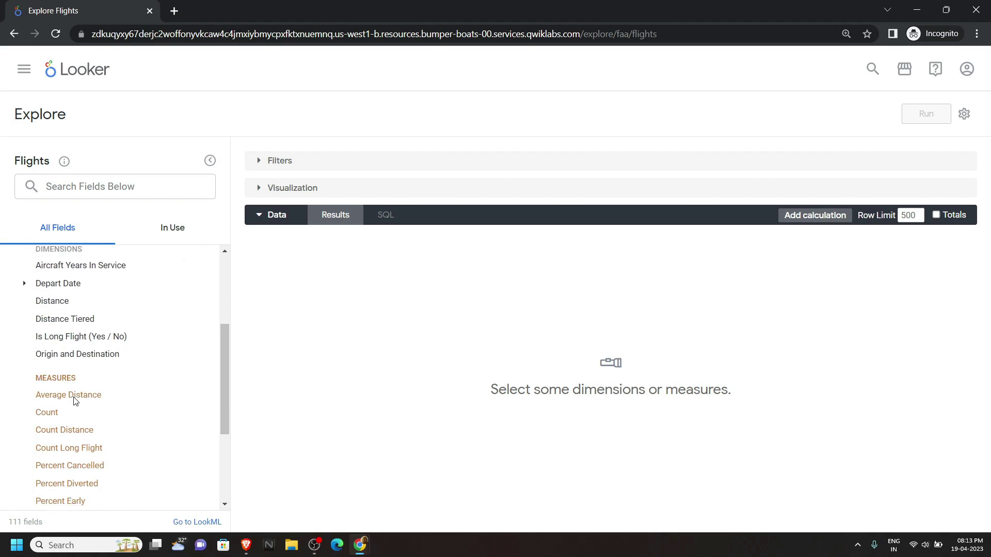
click(62, 388)
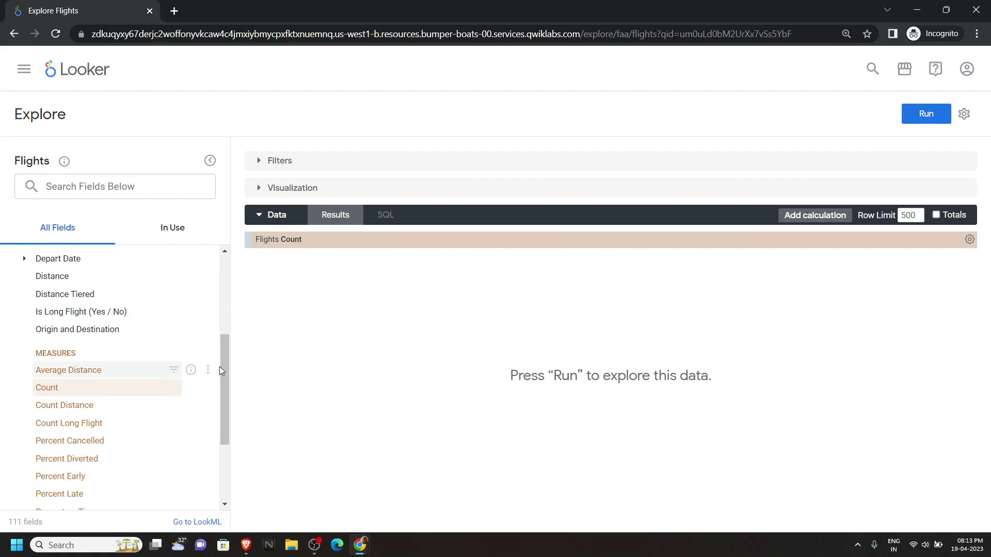
scroll(51, 403, down, 1)
scroll(2, 425, up, 3)
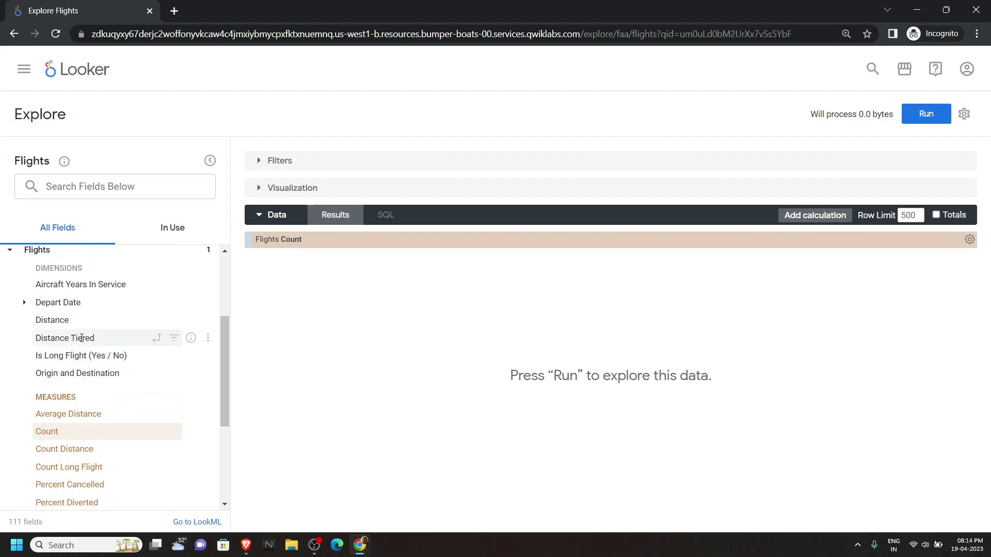
click(92, 338)
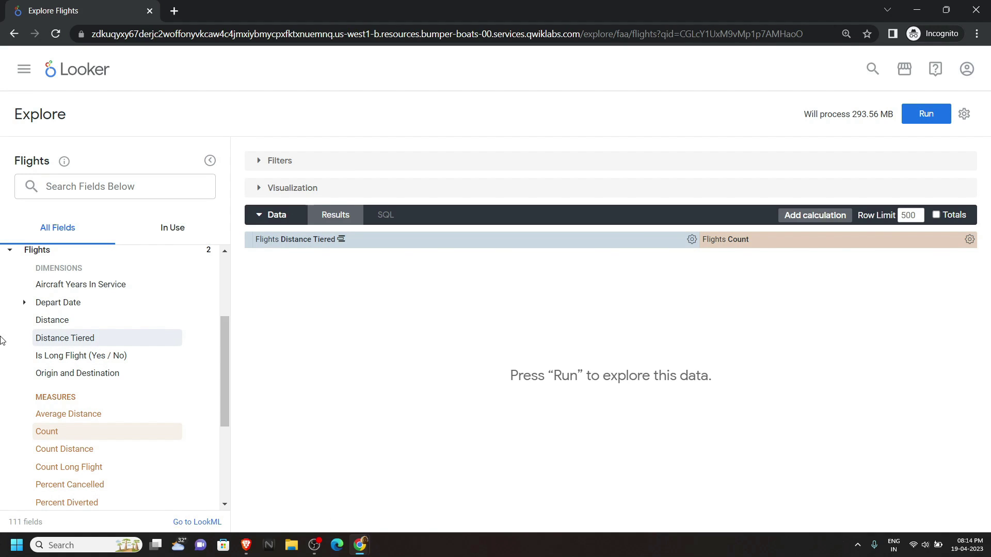
click(61, 303)
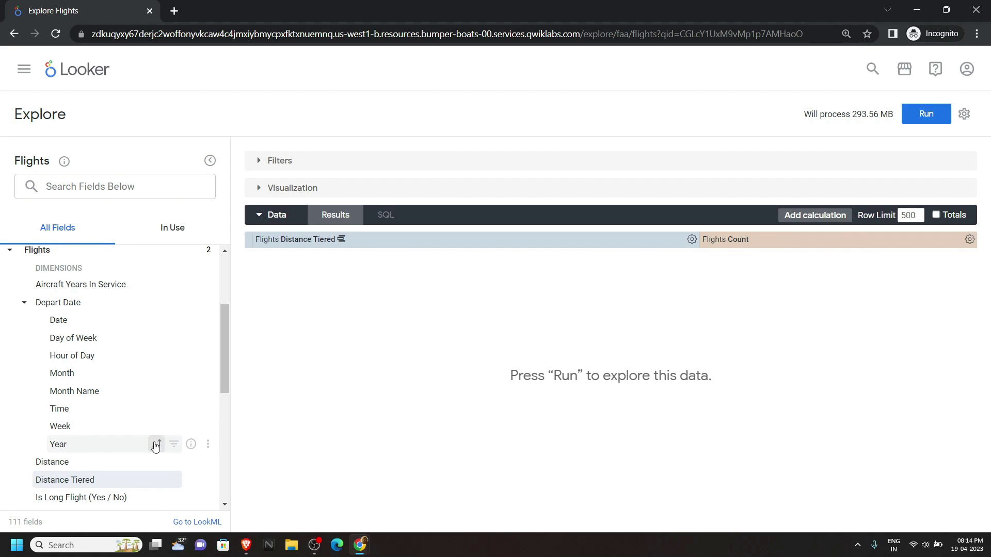
click(159, 444)
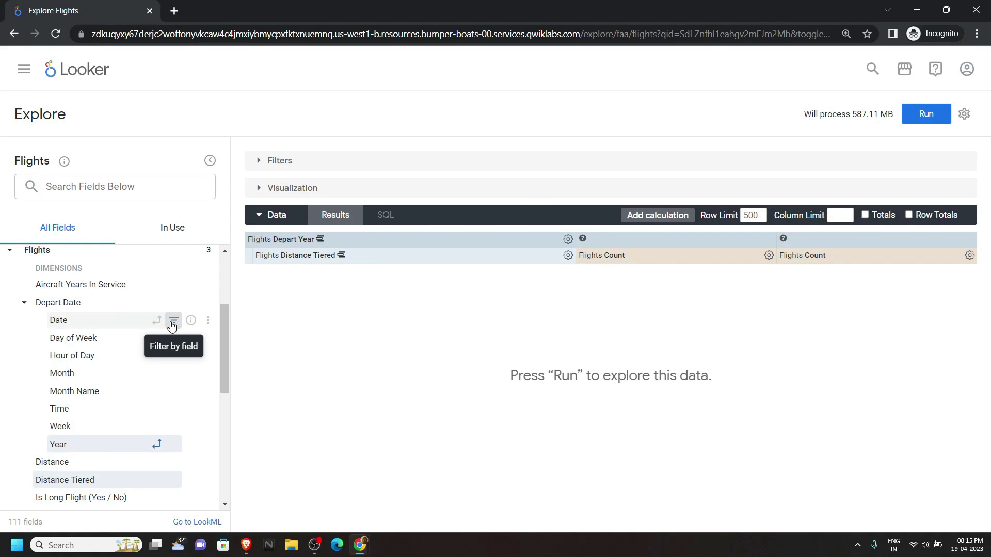
Filter Depart Date to 'is on or after 01/01/2000' and run the query
click(173, 321)
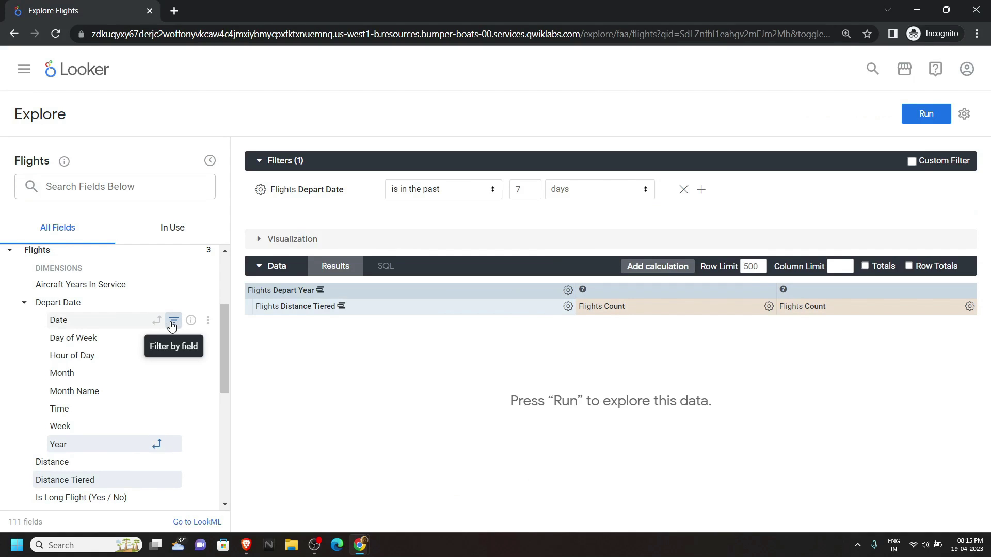
click(466, 190)
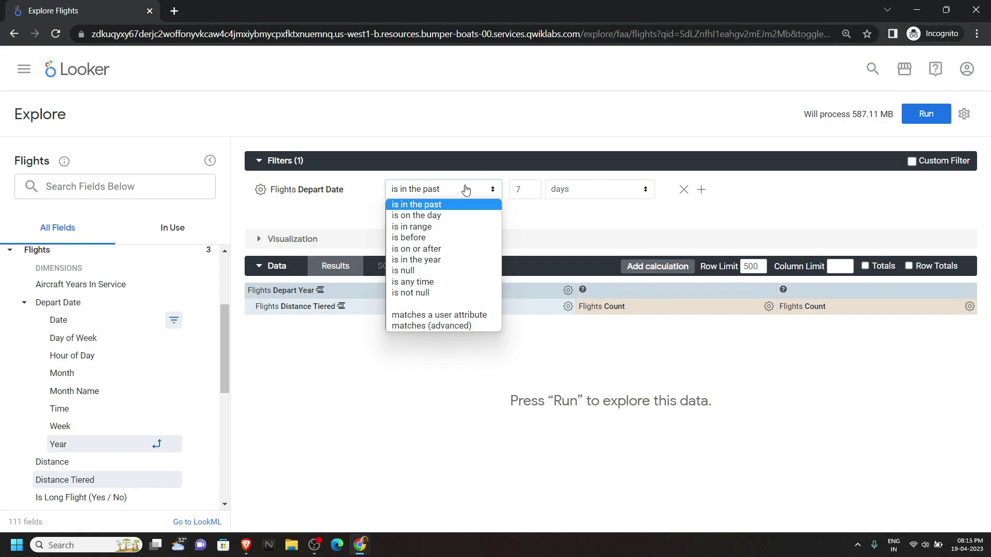
click(445, 250)
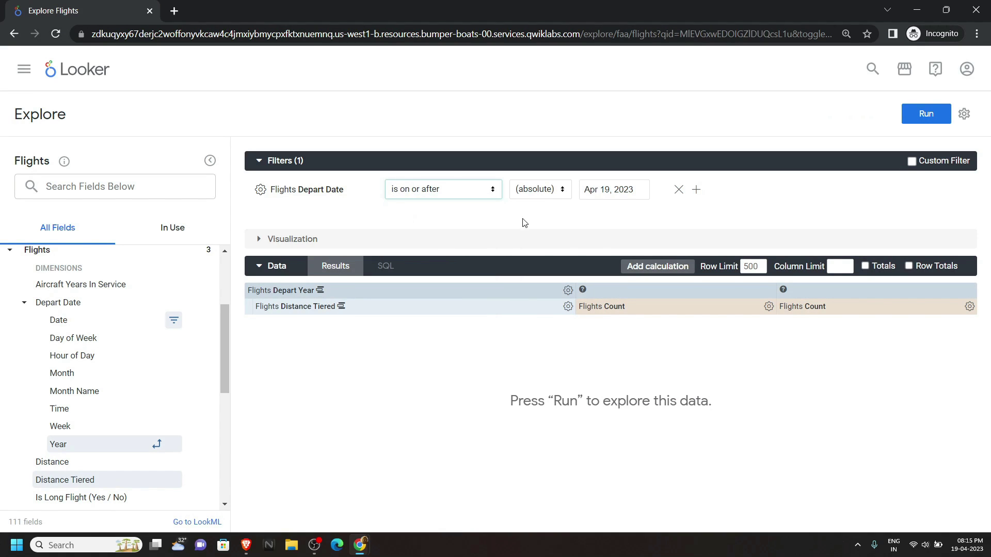
click(613, 195)
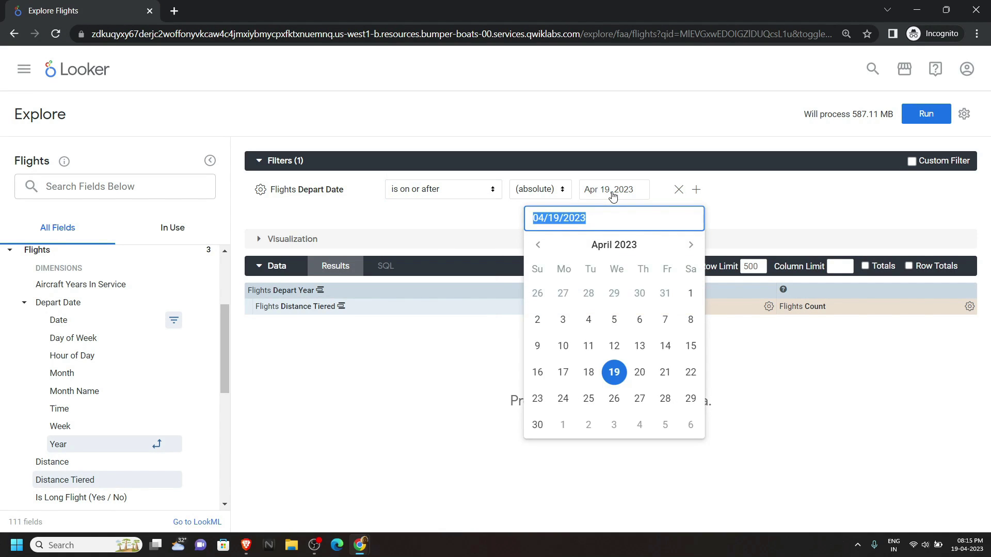
text(01)
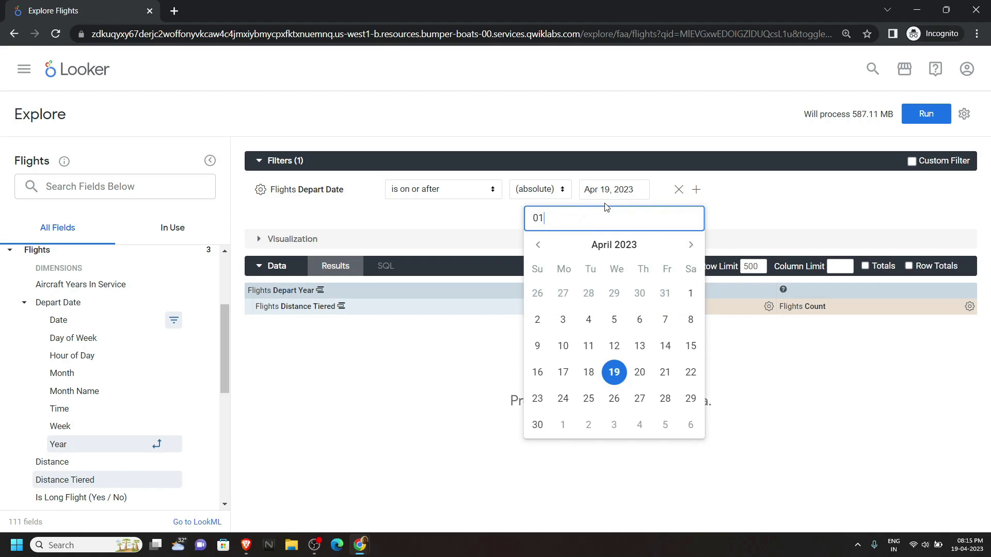
text(/01/200)
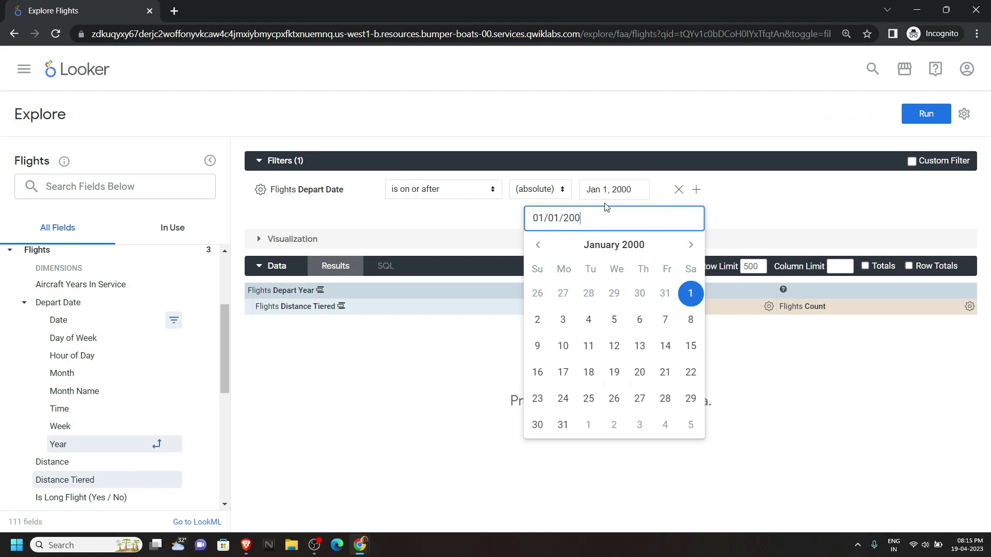
click(492, 221)
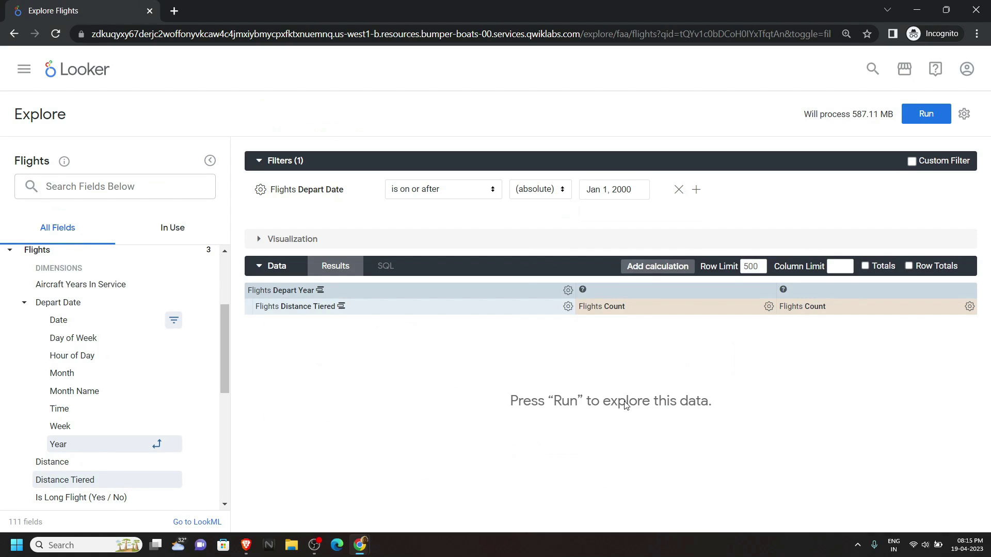
click(934, 118)
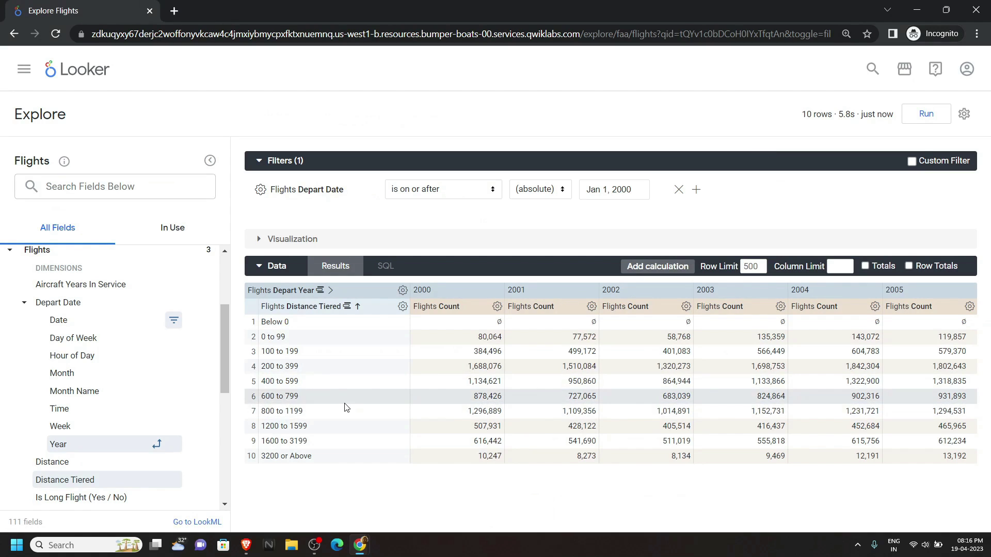
Add a table calculation using the pivot_offset expression copied from the lab instructions
scroll(142, 367, up, 3)
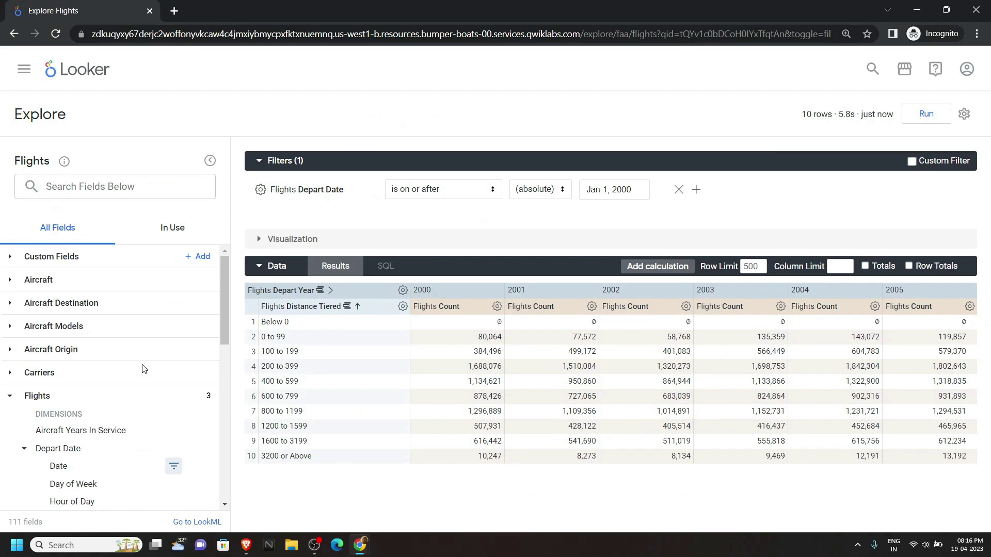
click(202, 259)
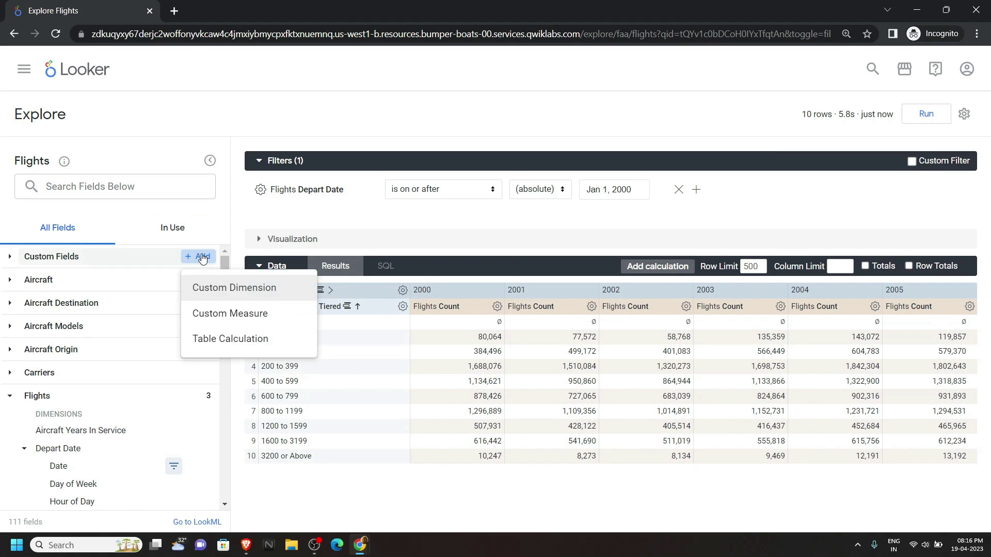
click(227, 339)
mouse_move(360, 545)
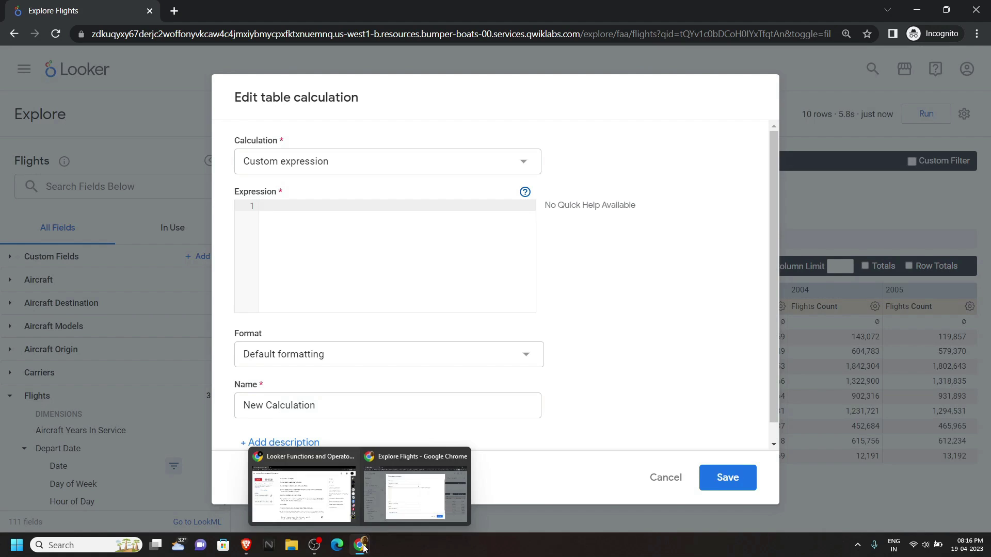
click(300, 477)
scroll(363, 408, down, 3)
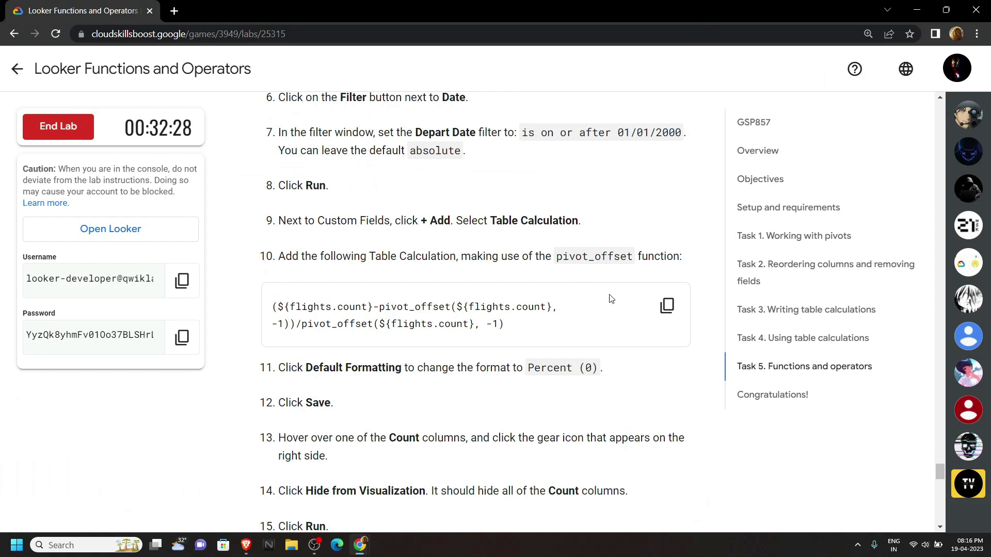
click(667, 305)
mouse_move(354, 552)
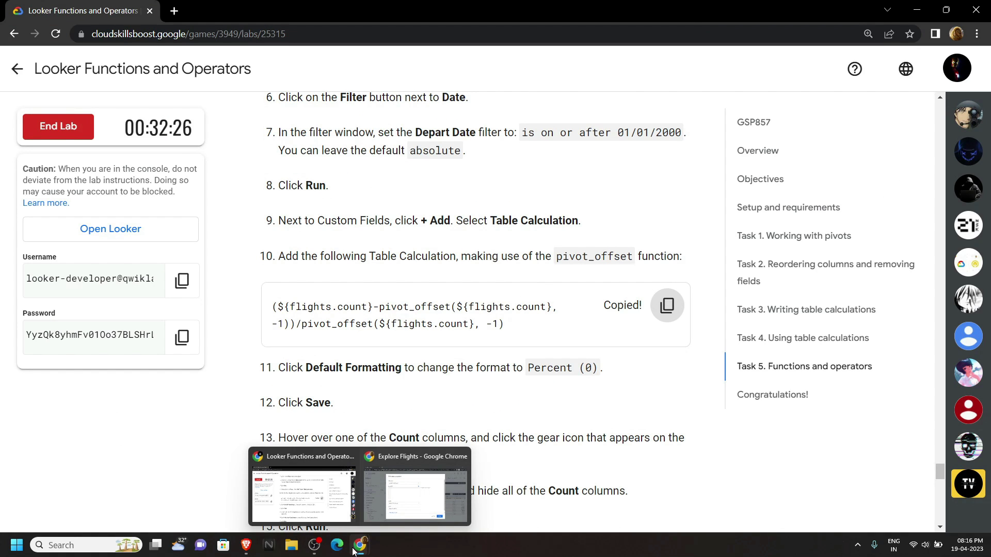
click(416, 493)
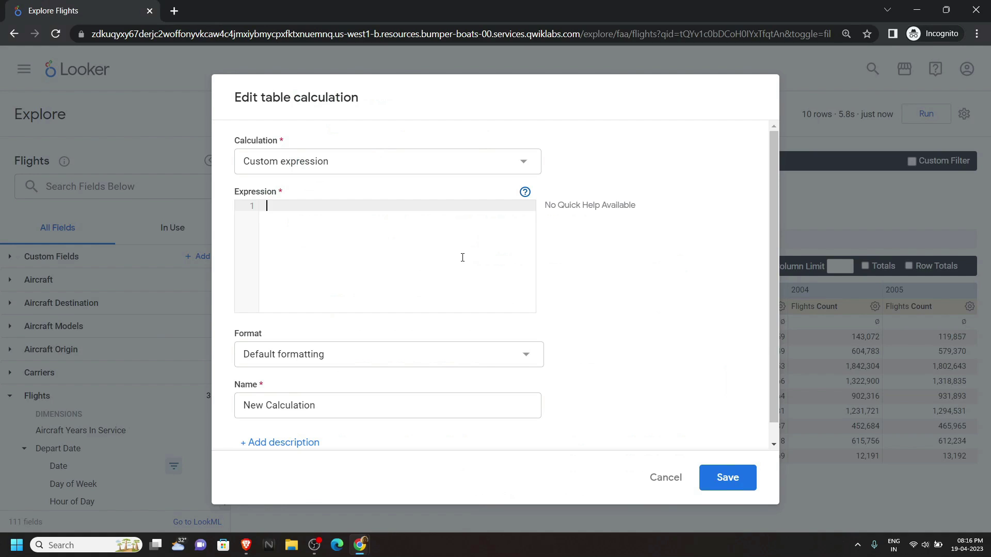
key(ctrl+v)
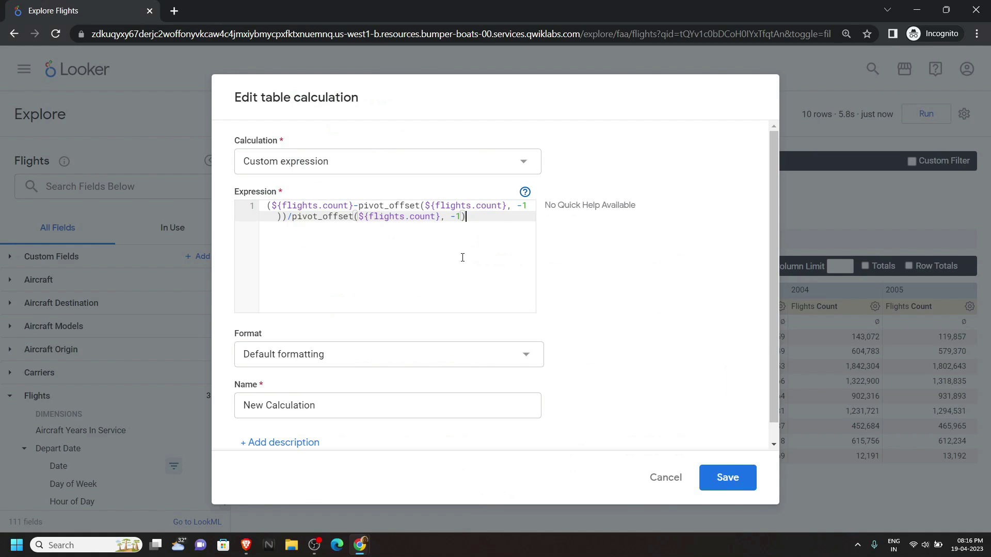
click(727, 478)
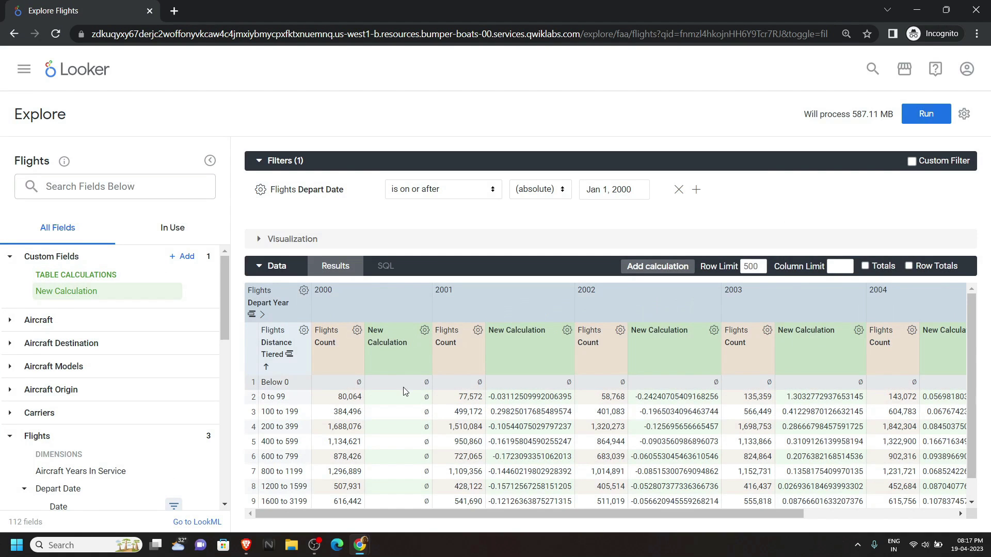
Hide the Flights Count columns from the visualization, rerun, and display it as a table
click(356, 331)
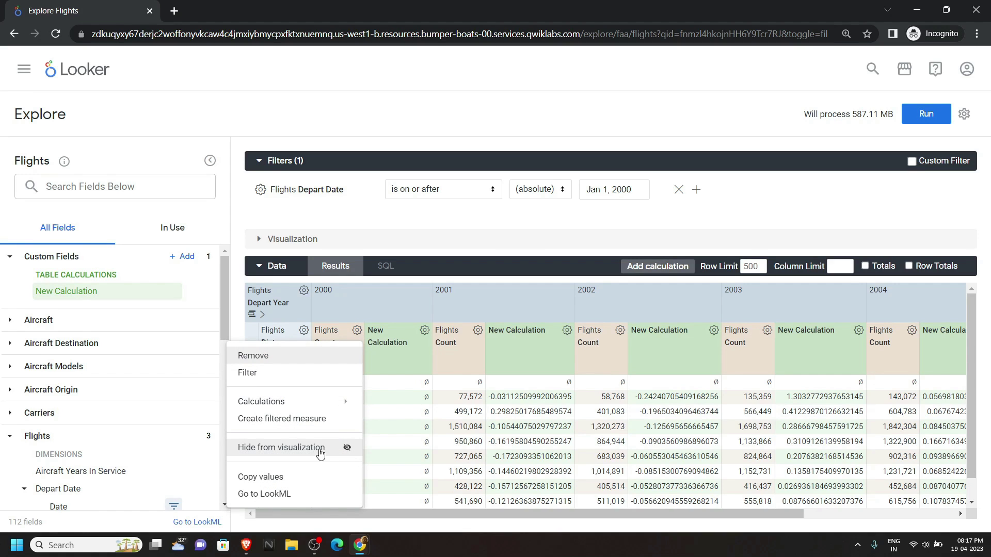
click(326, 449)
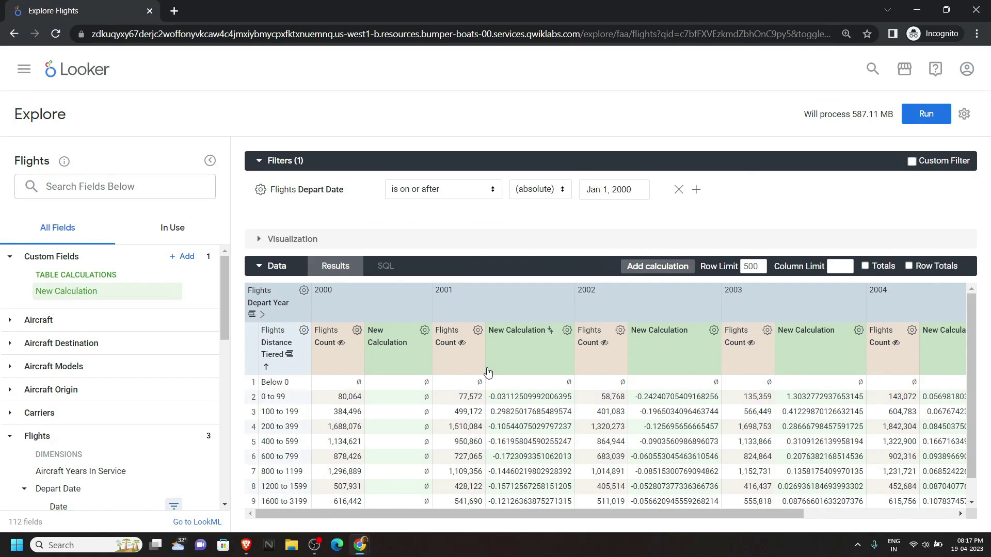
click(927, 115)
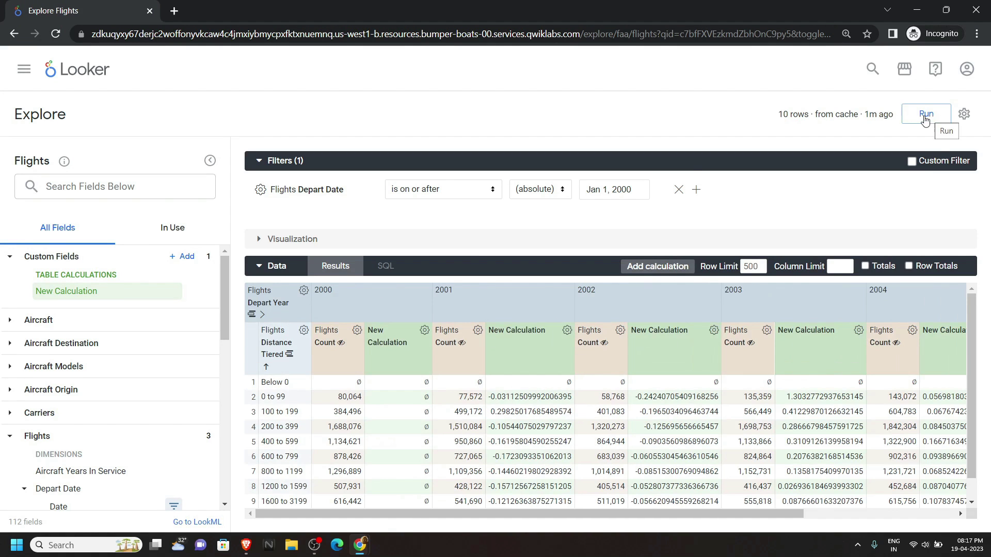
click(360, 243)
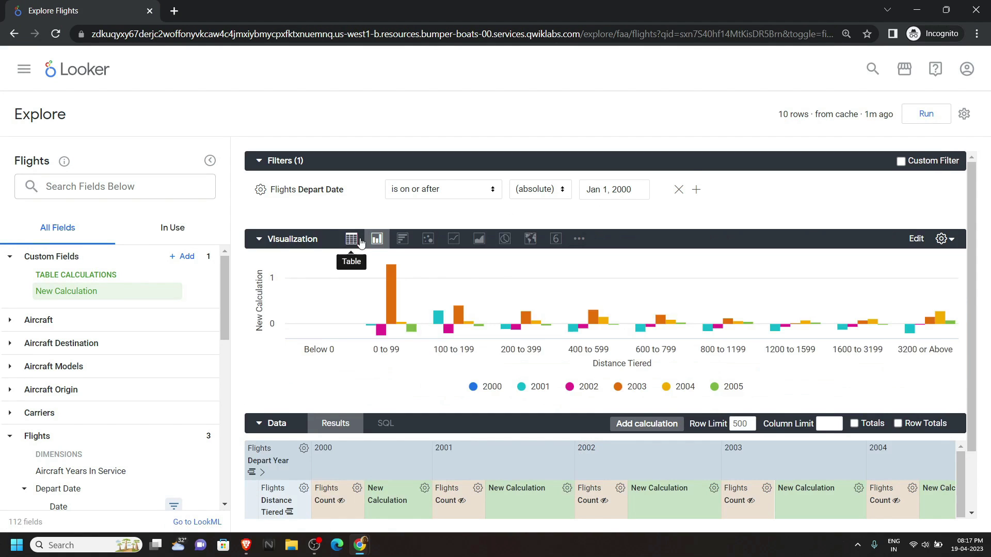
click(351, 244)
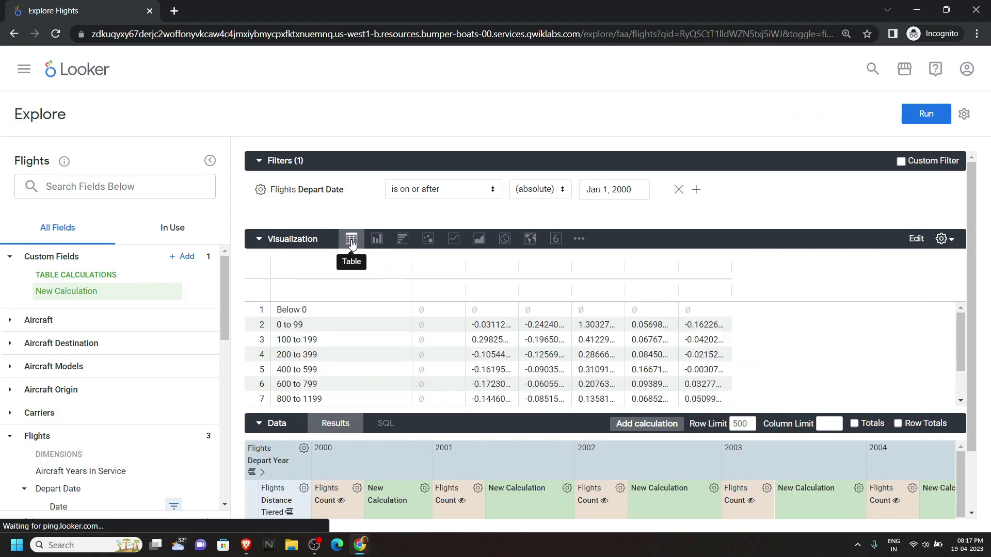
Enable conditional formatting in the table's settings with the default rule, centred on 0
click(942, 239)
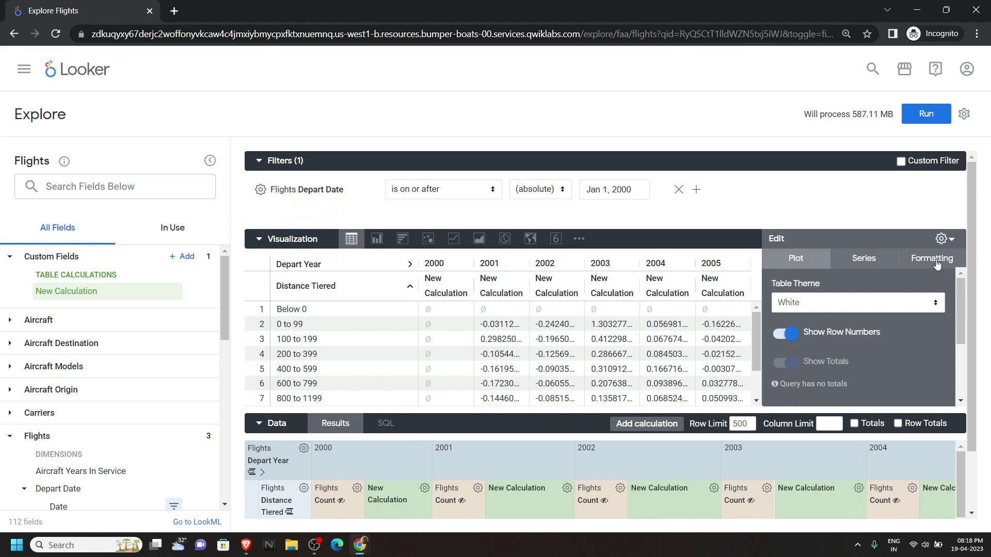
click(937, 263)
scroll(853, 313, down, 4)
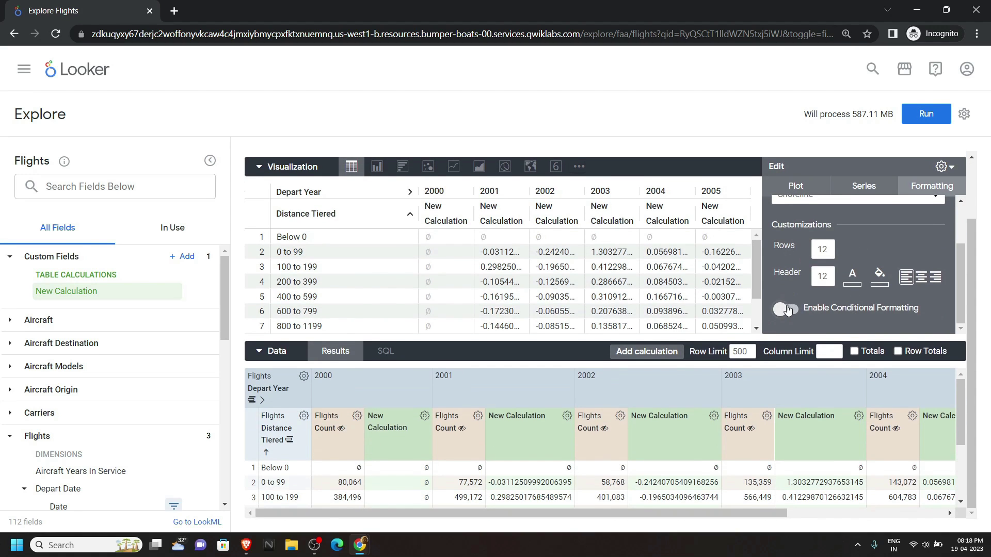
click(785, 309)
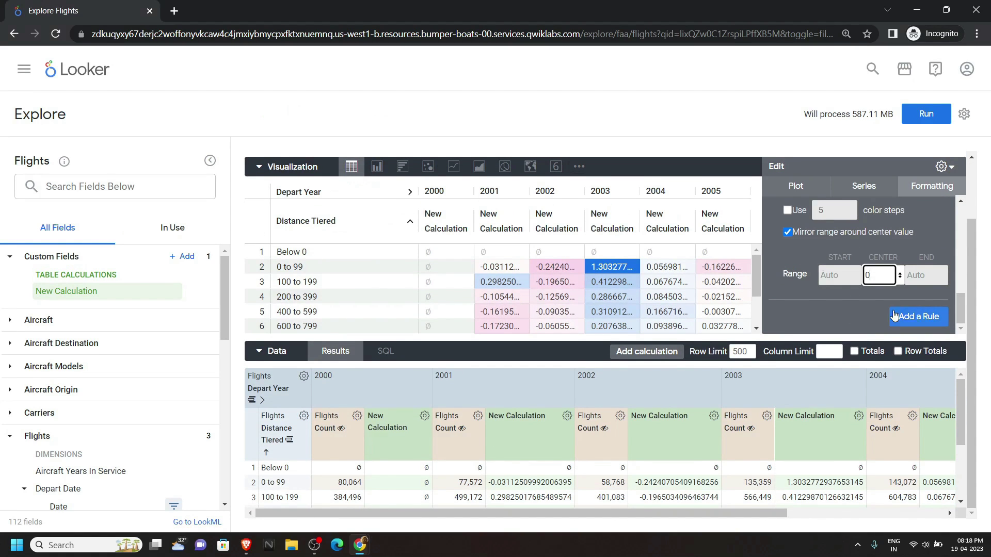
click(880, 275)
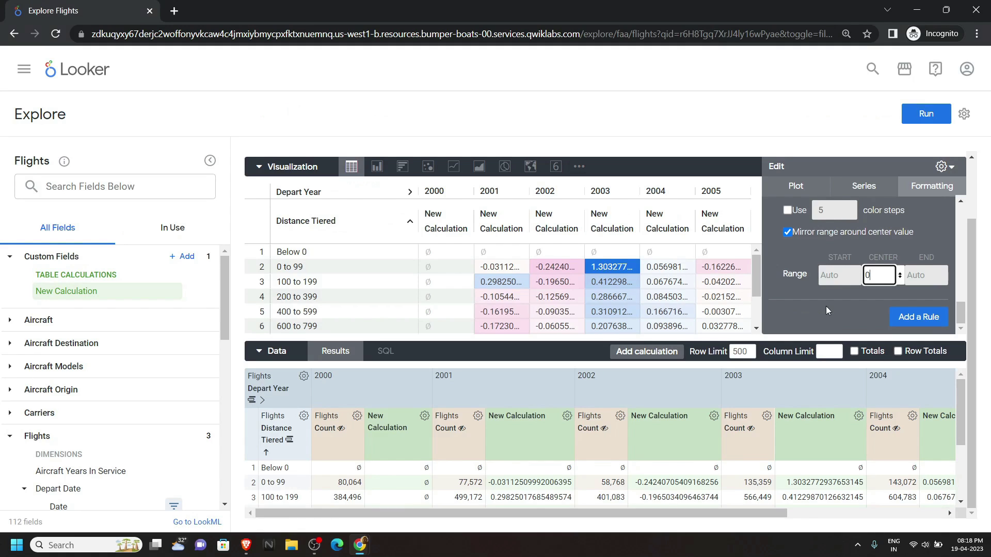
click(941, 170)
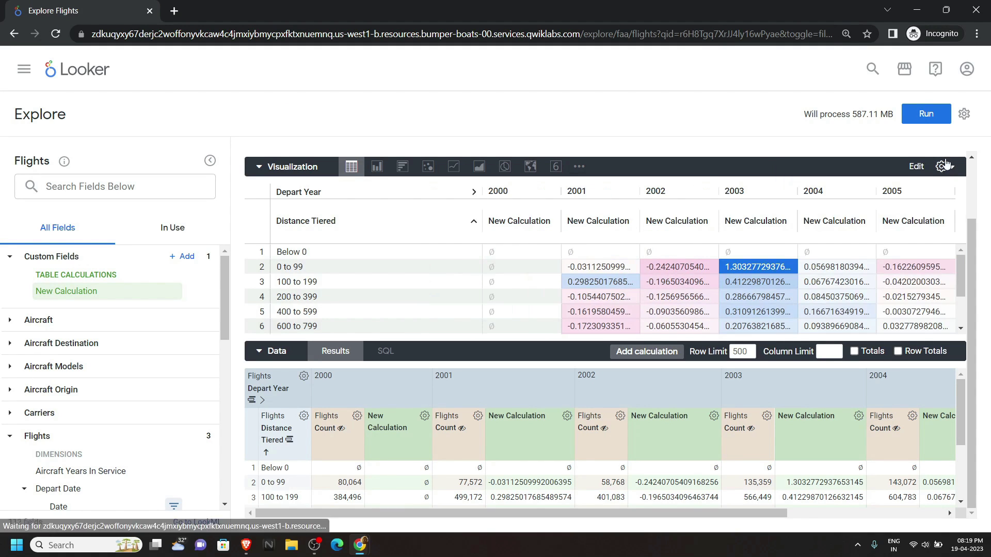
Save as a Look titled 'YoY Percent Change in Flights flown by Distance, 2000-Present', copying the title from the lab
click(964, 122)
mouse_move(898, 157)
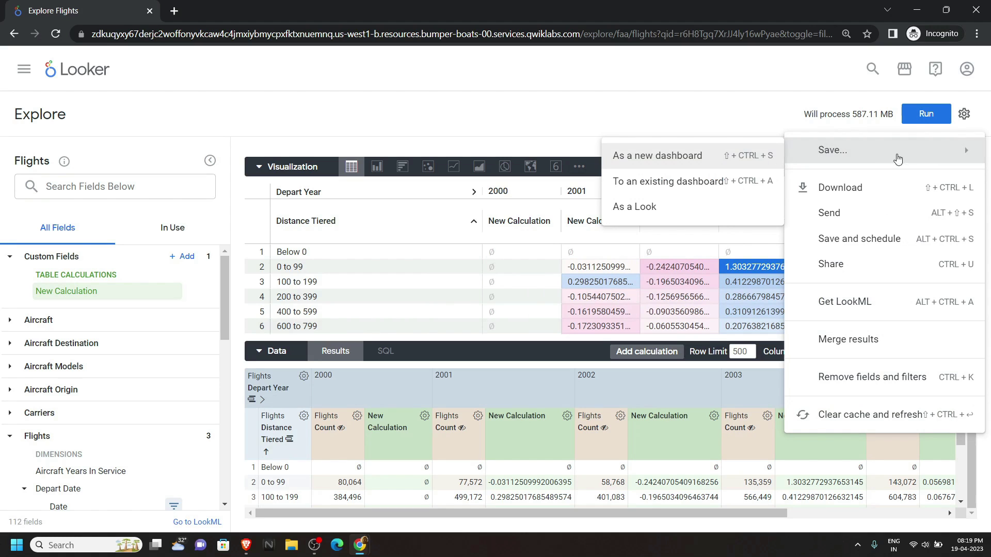
click(666, 207)
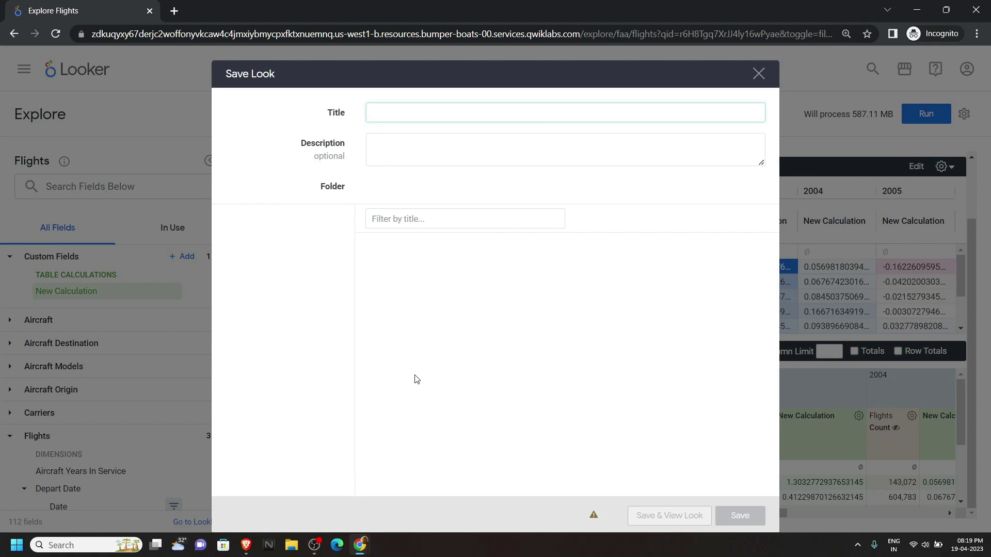
mouse_move(360, 543)
click(326, 506)
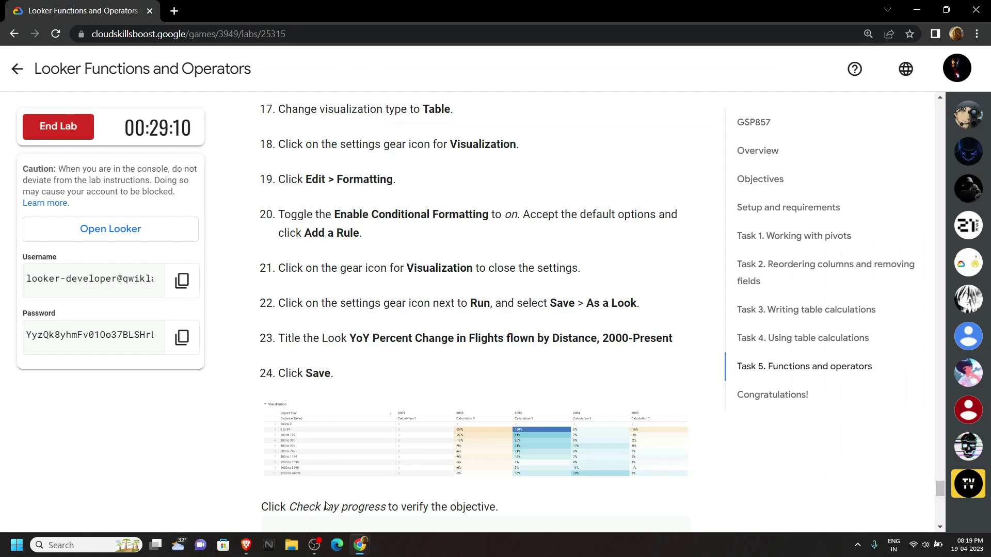
scroll(392, 311, down, 2)
drag(368, 248, 679, 269)
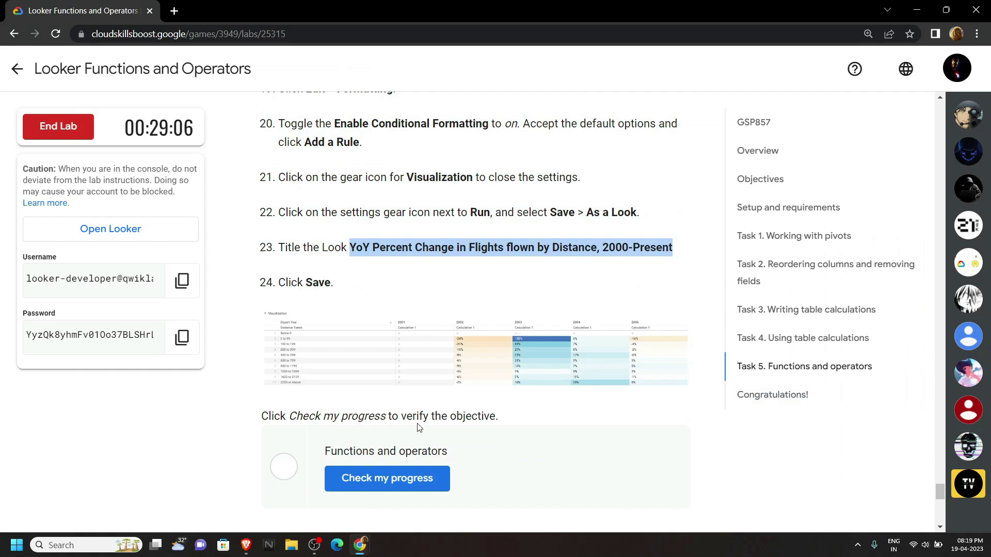
mouse_move(360, 542)
click(390, 482)
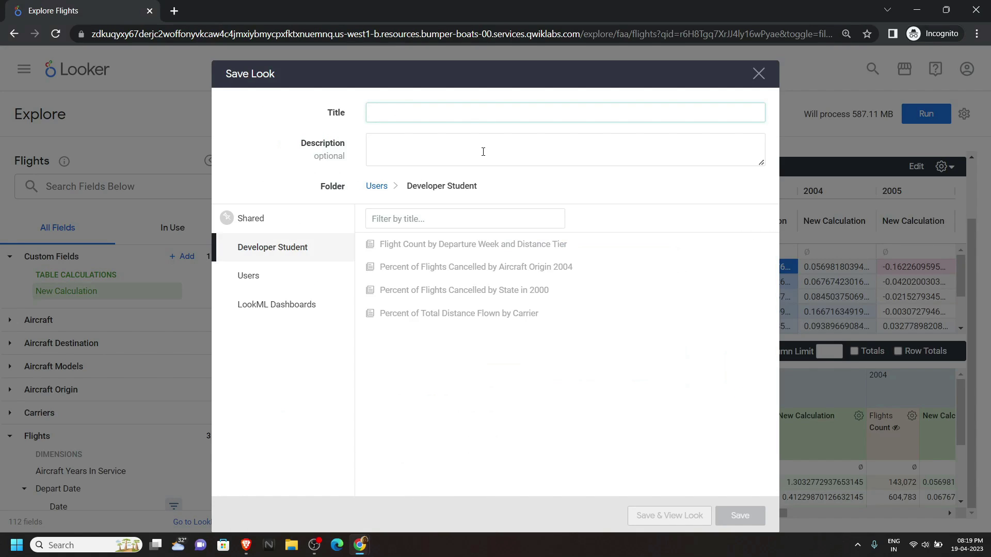
key(ctrl+v)
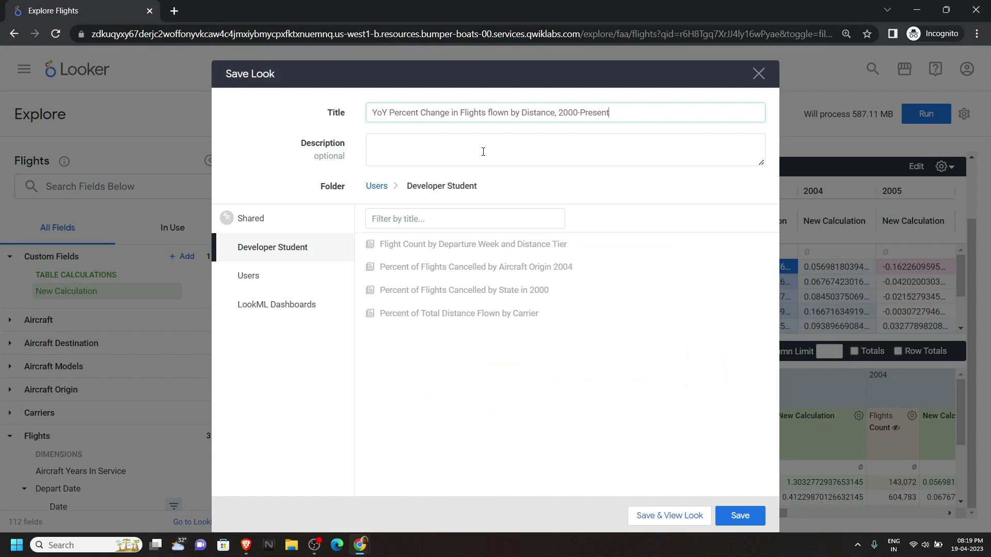
click(733, 514)
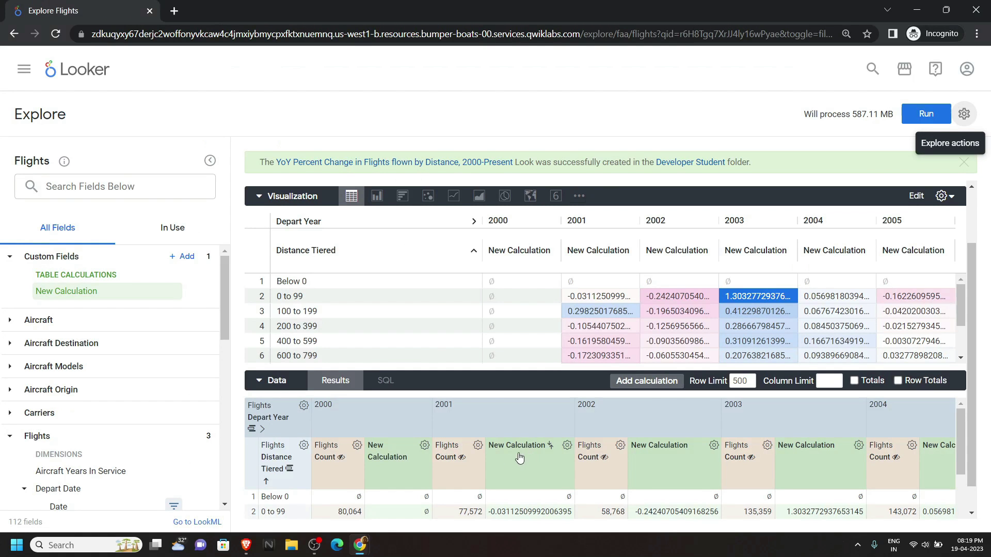
Check progress on the Functions and operators task in the lab instructions
mouse_move(373, 545)
click(302, 408)
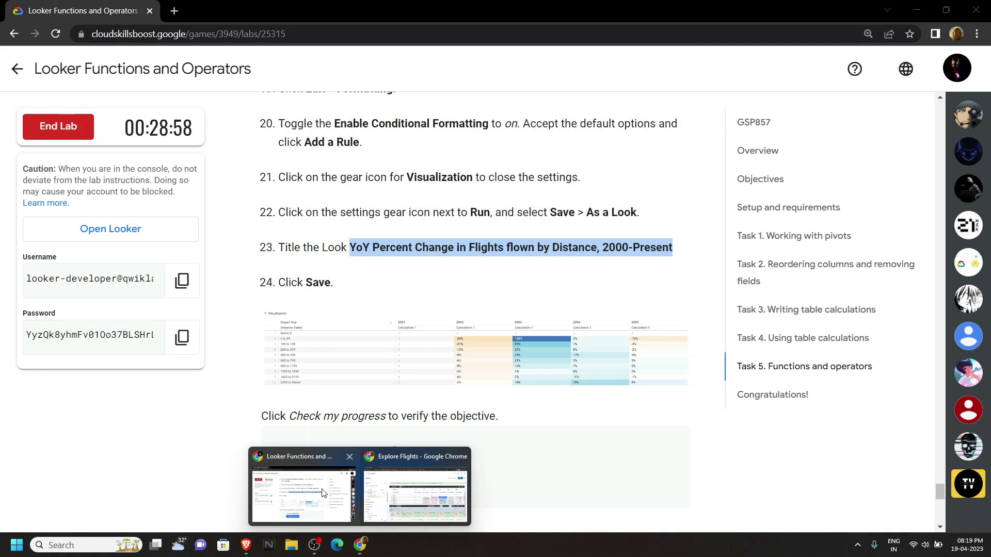
scroll(325, 490, down, 1)
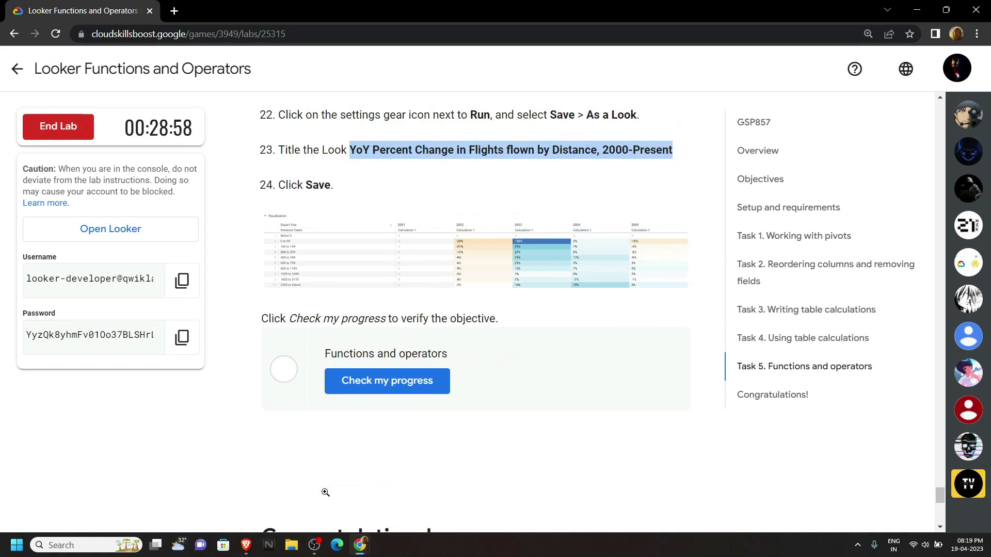
click(438, 370)
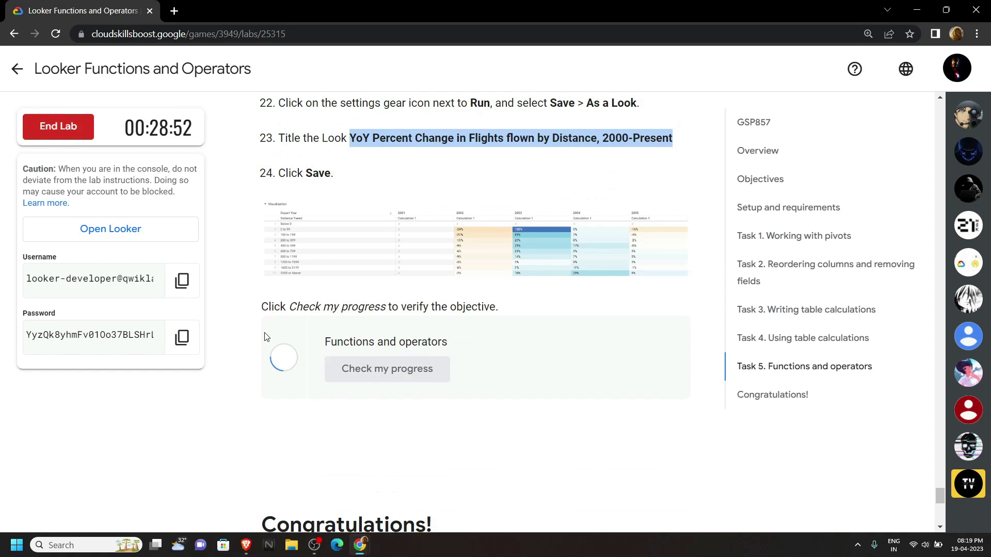
Scroll to the Congratulations section and begin ending the lab
scroll(264, 337, down, 4)
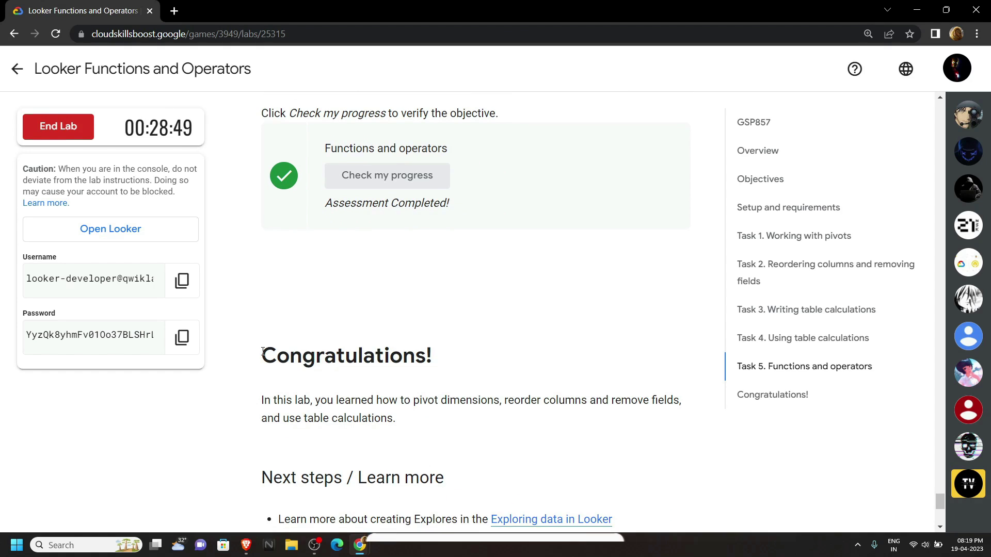
drag(264, 352, 454, 354)
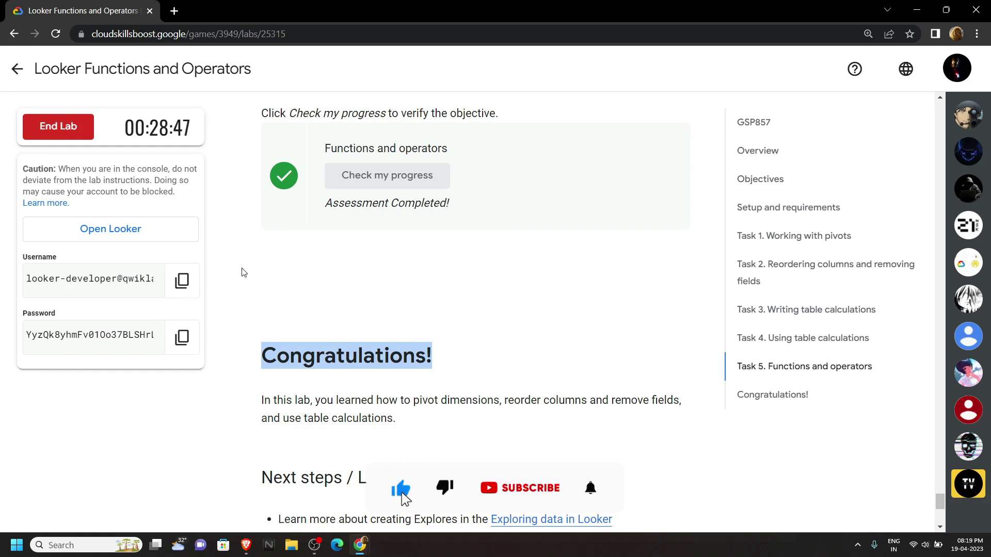
click(252, 211)
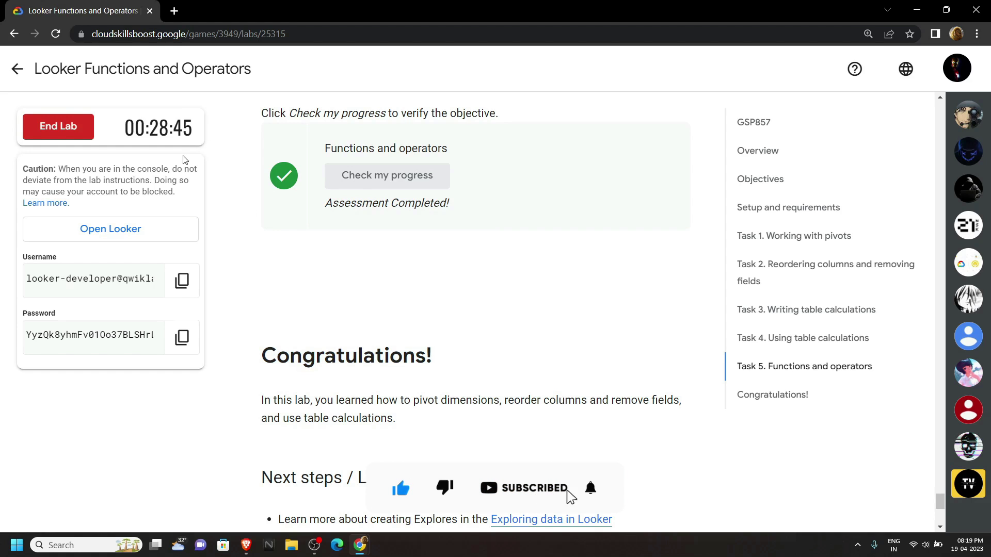
click(76, 136)
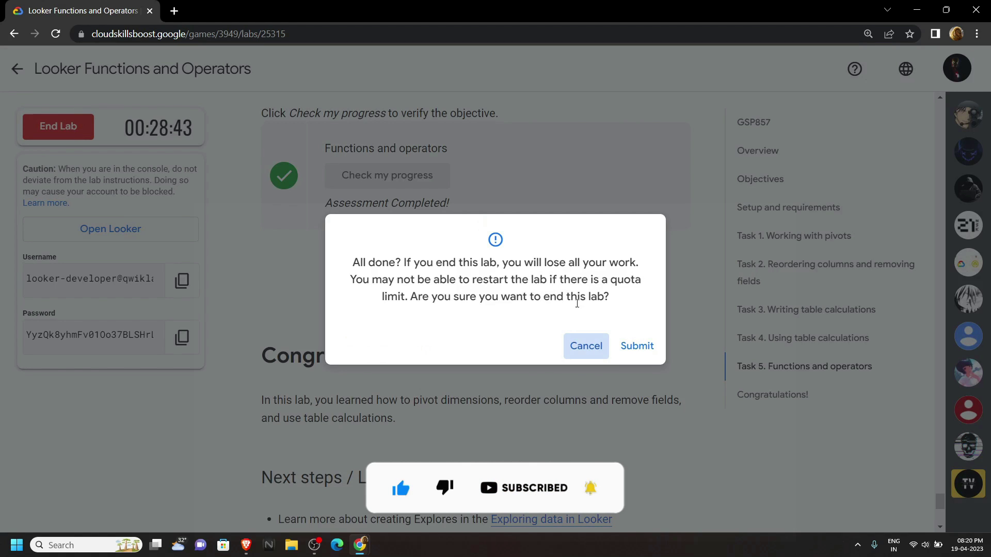